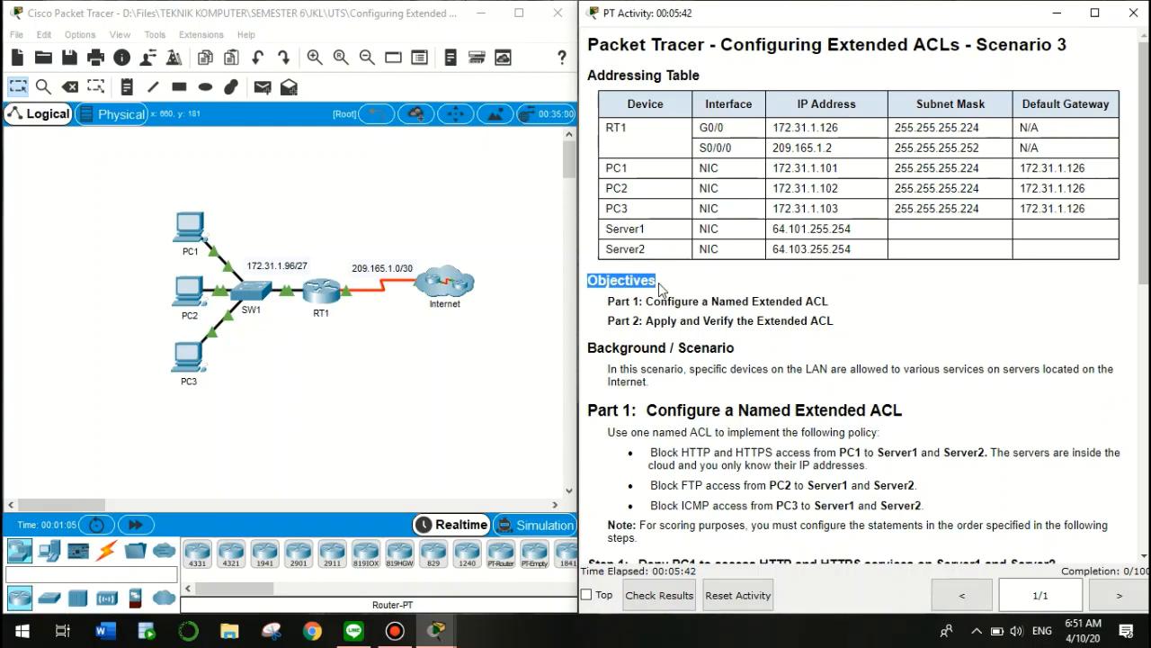
Review the activity's Part 1 and Part 2 objectives and the HTTP/HTTPS and FTP blocking rules
{"action": "left_click_drag", "start_coordinate": [646, 300], "coordinate": [824, 300]}
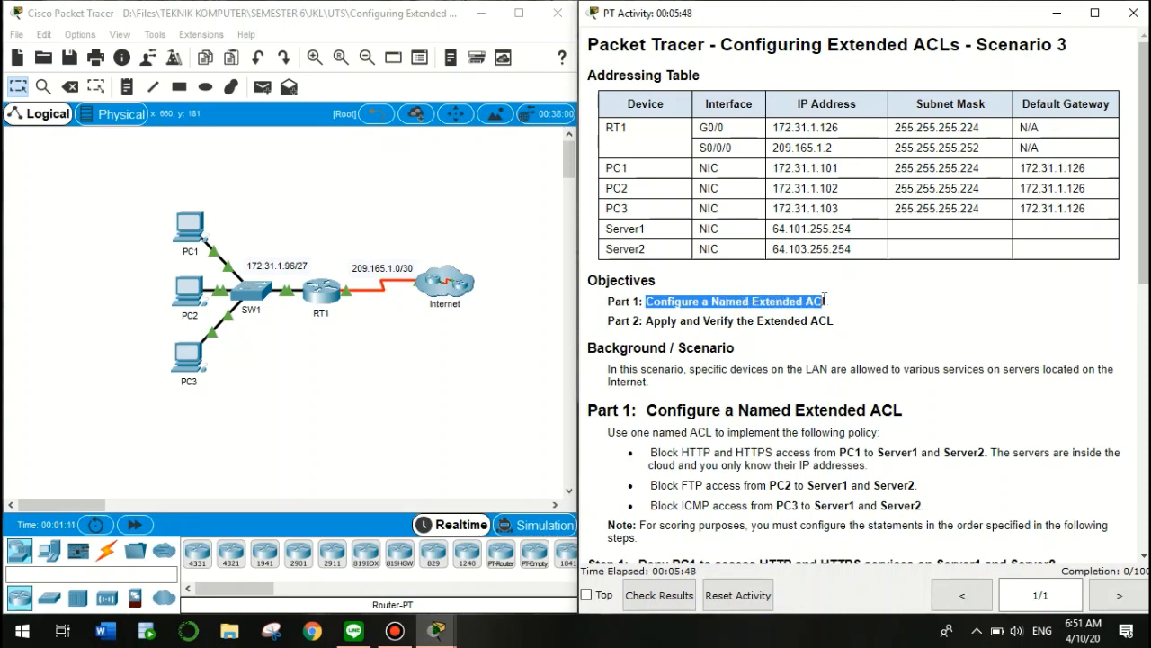
{"action": "left_click_drag", "start_coordinate": [646, 322], "coordinate": [837, 321]}
{"action": "left_click", "coordinate": [659, 365]}
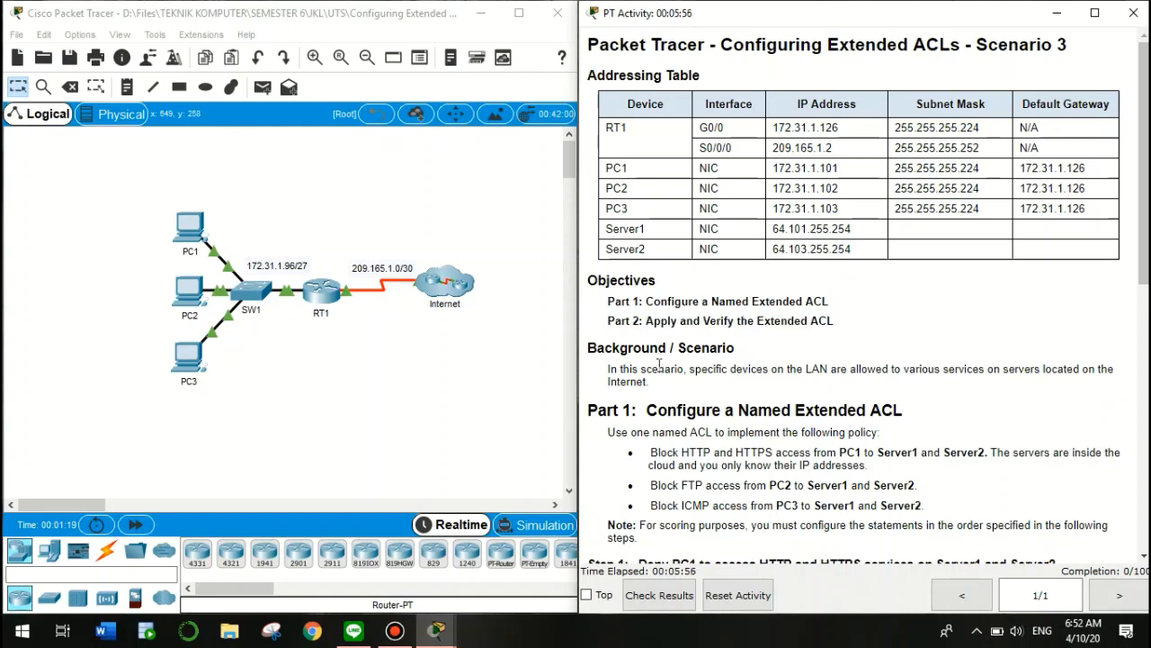
{"action": "scroll", "coordinate": [660, 367], "scroll_direction": "down", "scroll_amount": 5}
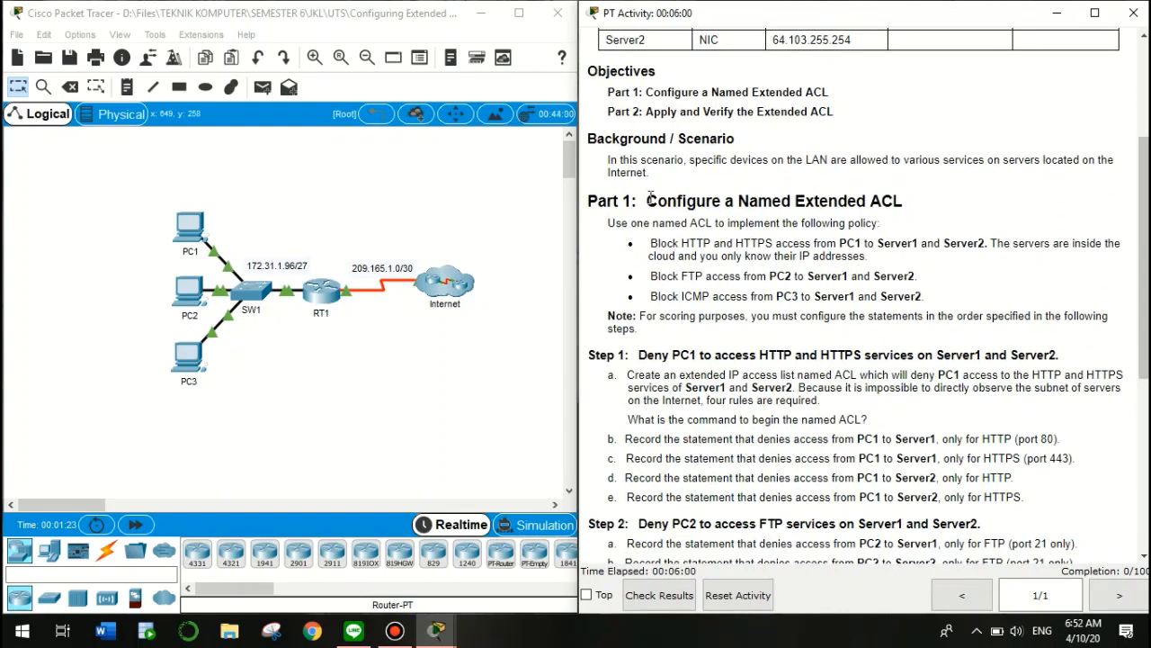
{"action": "left_click_drag", "start_coordinate": [650, 198], "coordinate": [908, 202]}
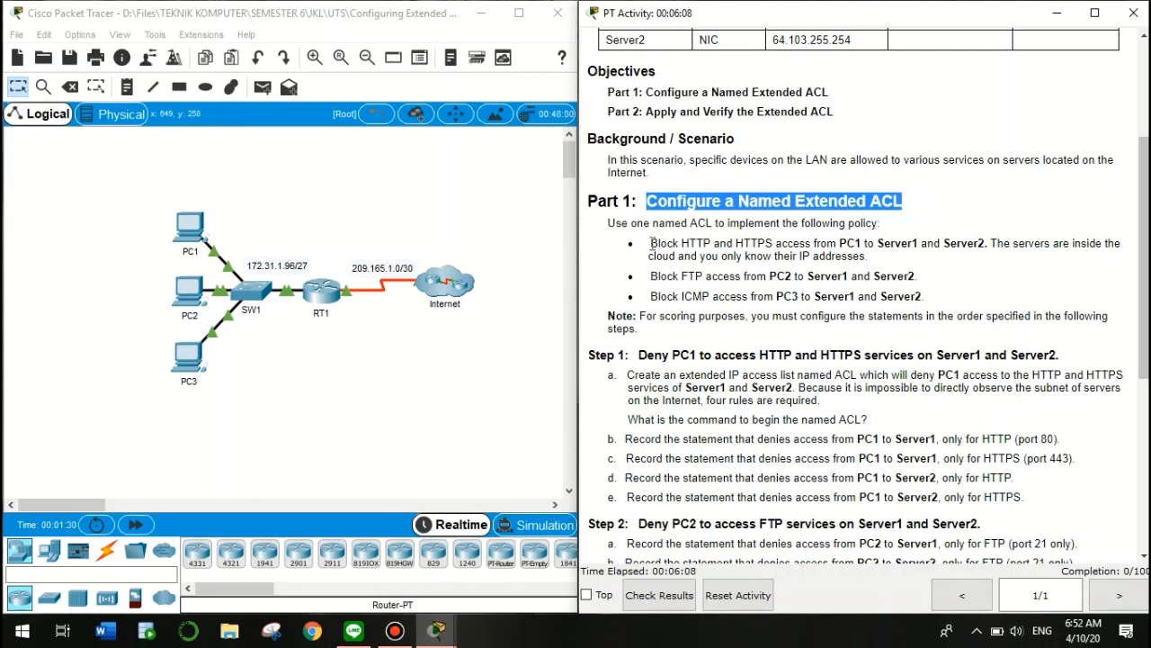
{"action": "left_click_drag", "start_coordinate": [650, 243], "coordinate": [774, 243]}
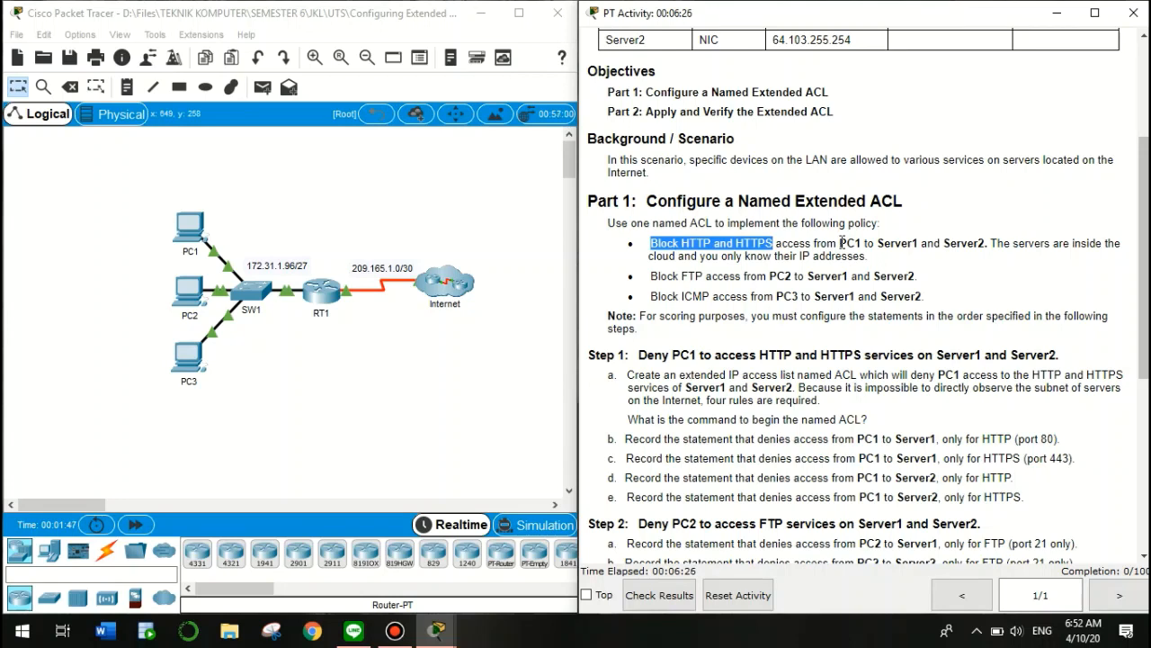
{"action": "left_click_drag", "start_coordinate": [840, 243], "coordinate": [986, 242]}
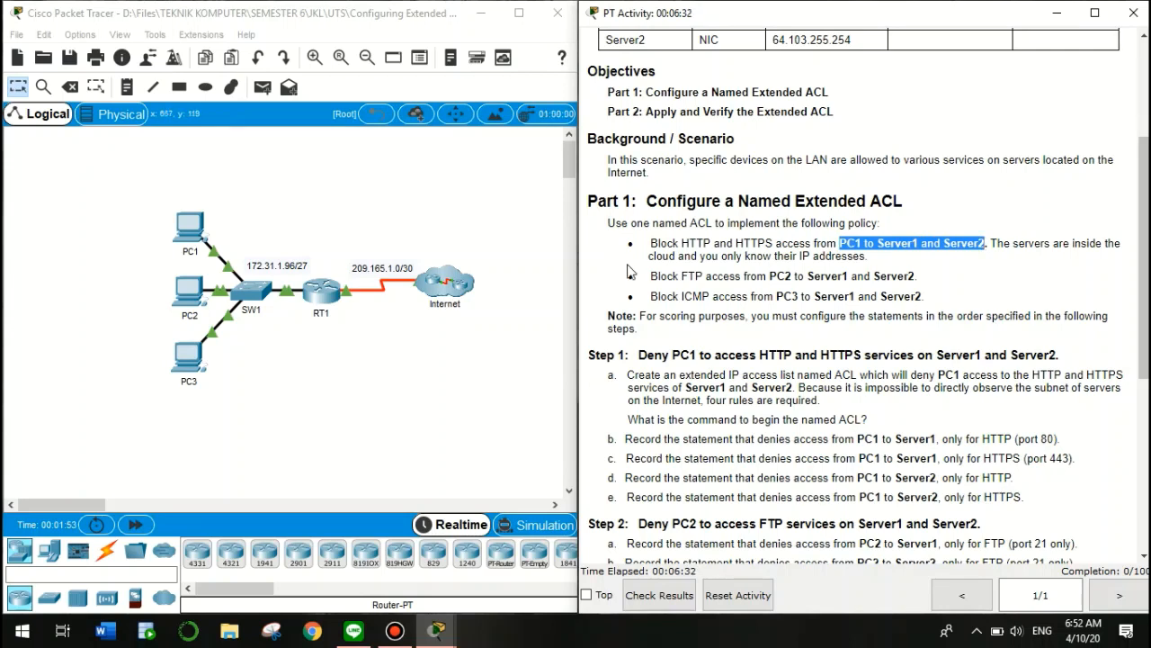
{"action": "left_click", "coordinate": [654, 274]}
{"action": "left_click_drag", "start_coordinate": [654, 274], "coordinate": [916, 277]}
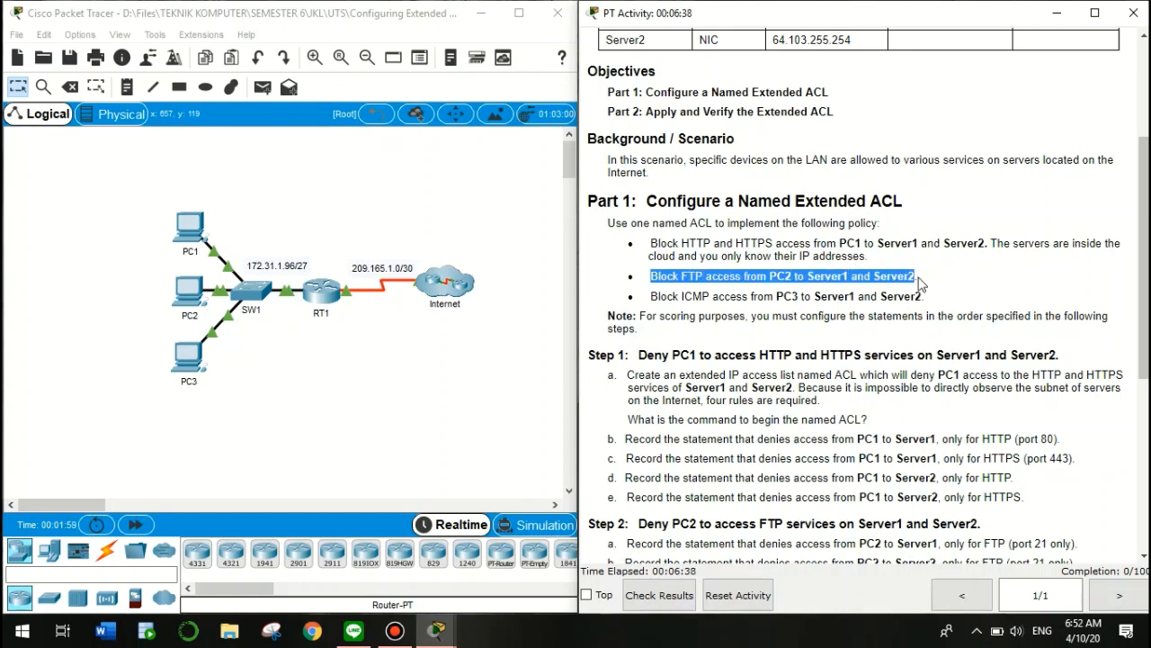
{"action": "left_click", "coordinate": [711, 297]}
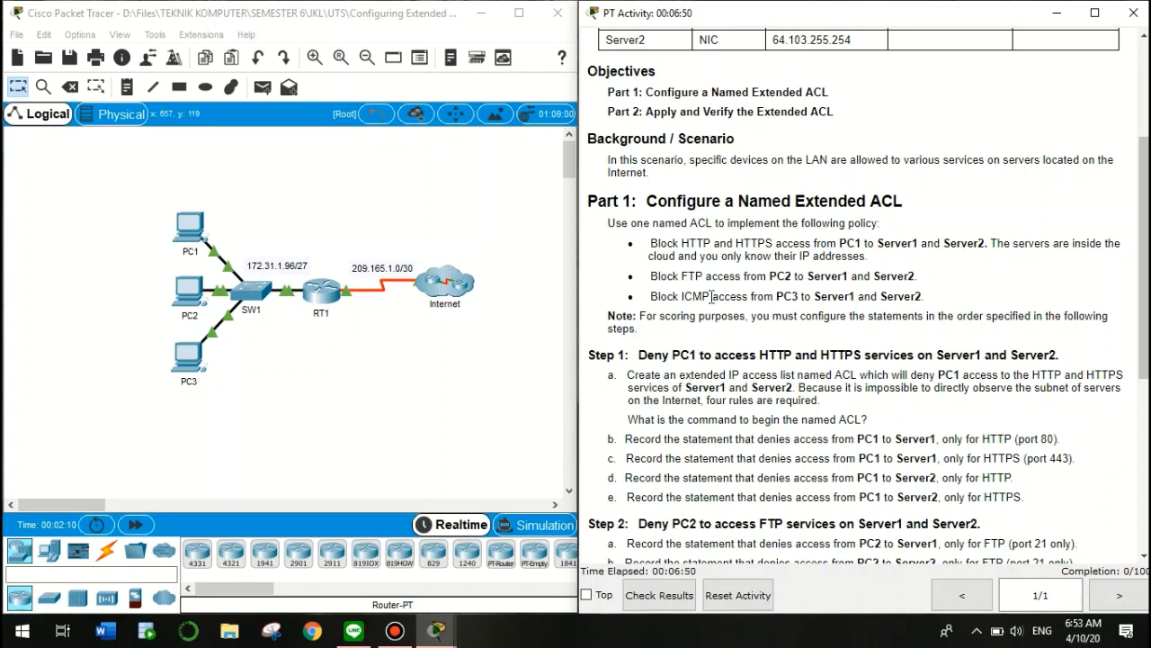
{"action": "scroll", "coordinate": [710, 297], "scroll_direction": "down", "scroll_amount": 4}
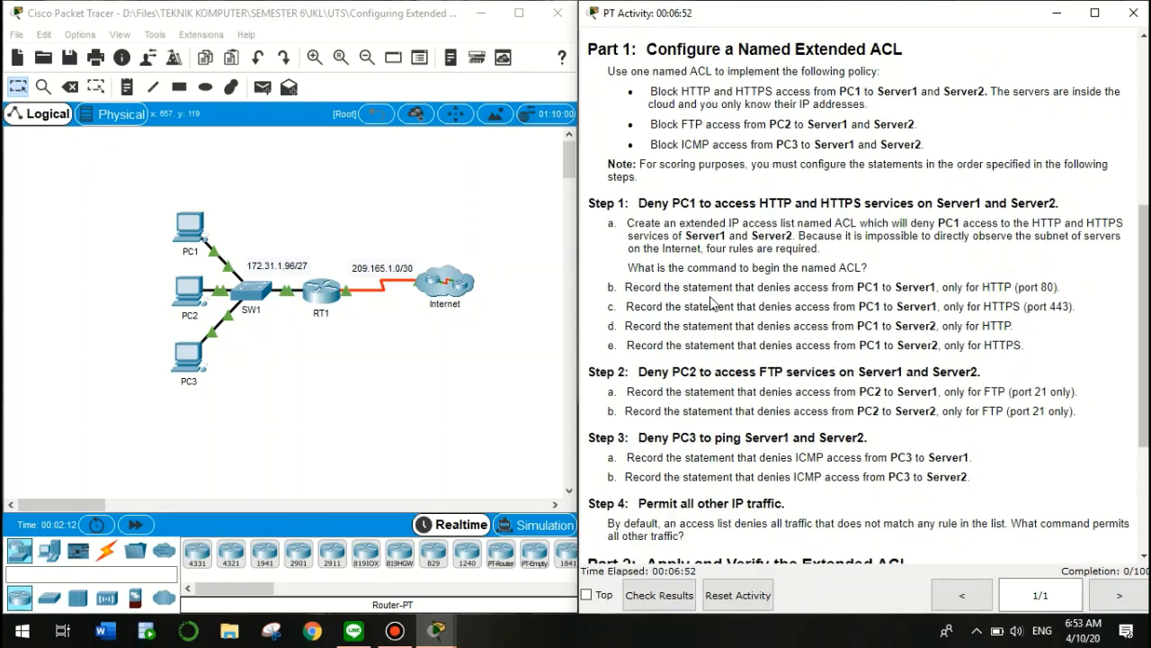
{"action": "scroll", "coordinate": [711, 302], "scroll_direction": "down", "scroll_amount": 1}
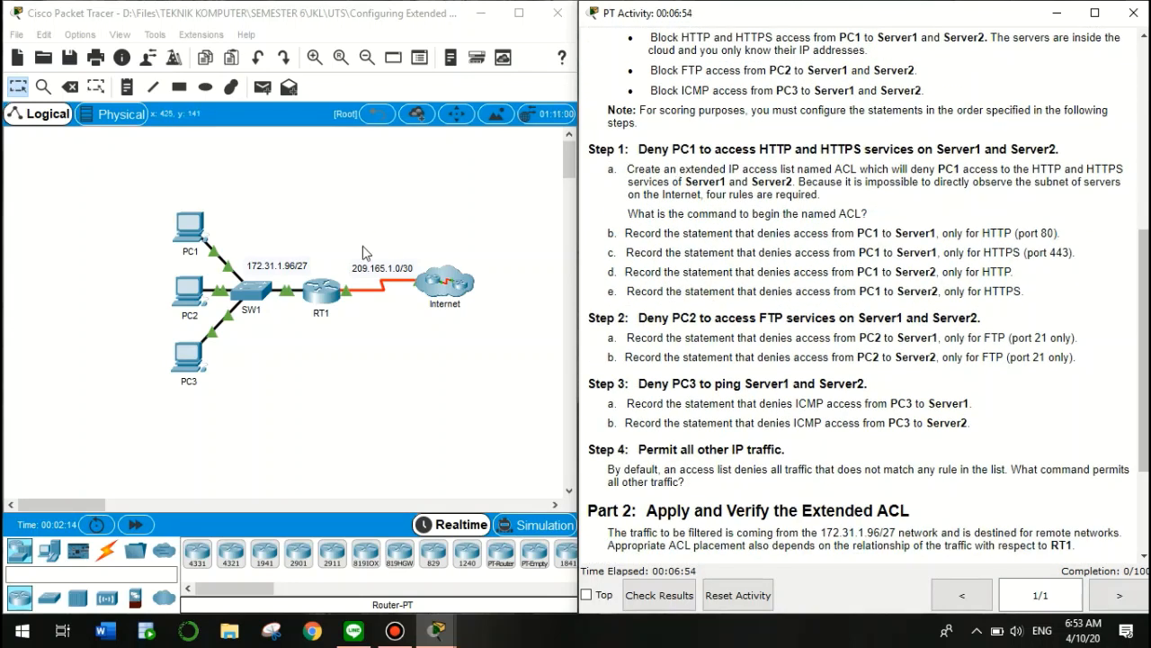
Open RT1's command line and reach global configuration mode with en and conf t
{"action": "left_click", "coordinate": [323, 294]}
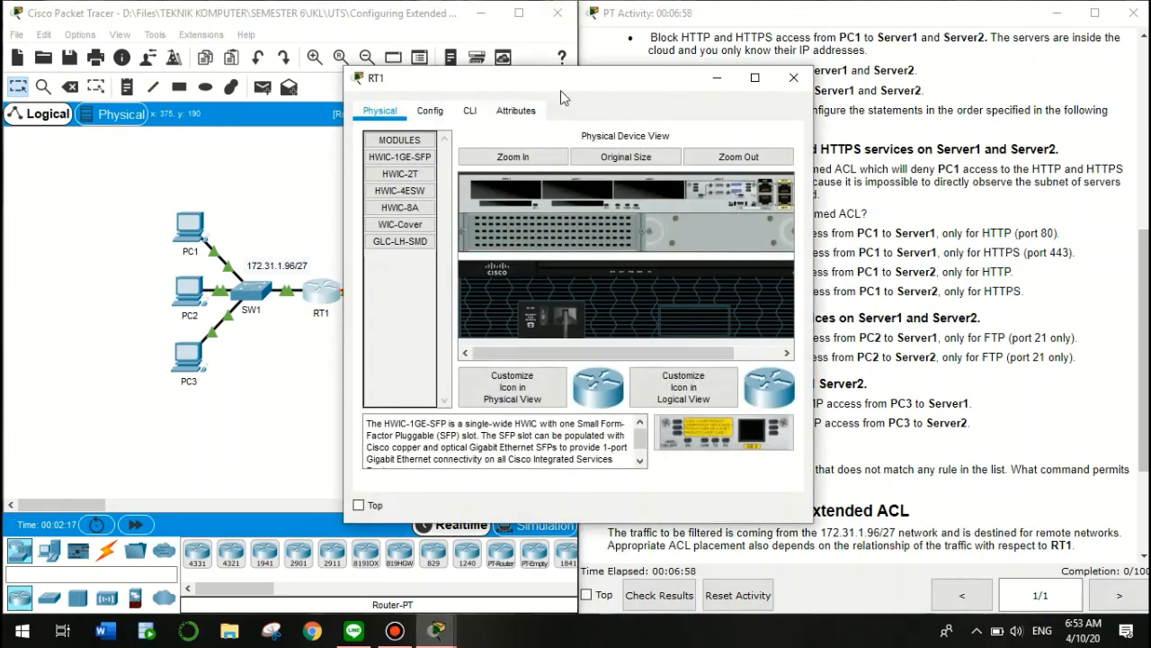
{"action": "left_click_drag", "start_coordinate": [506, 78], "coordinate": [222, 100]}
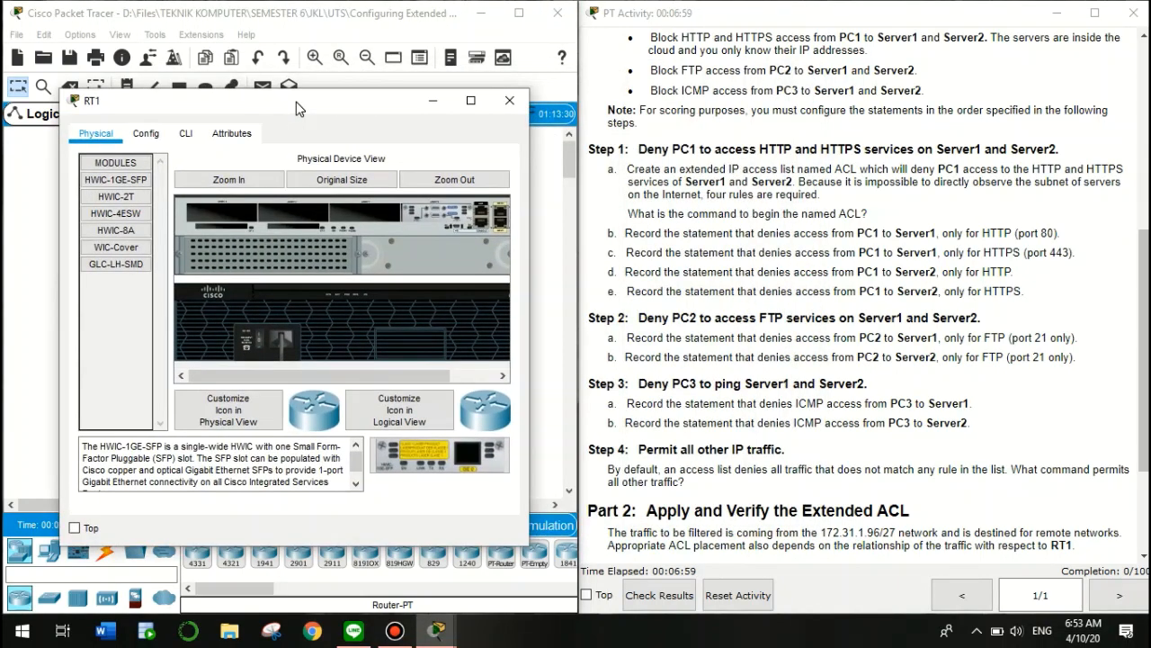
{"action": "left_click", "coordinate": [186, 135]}
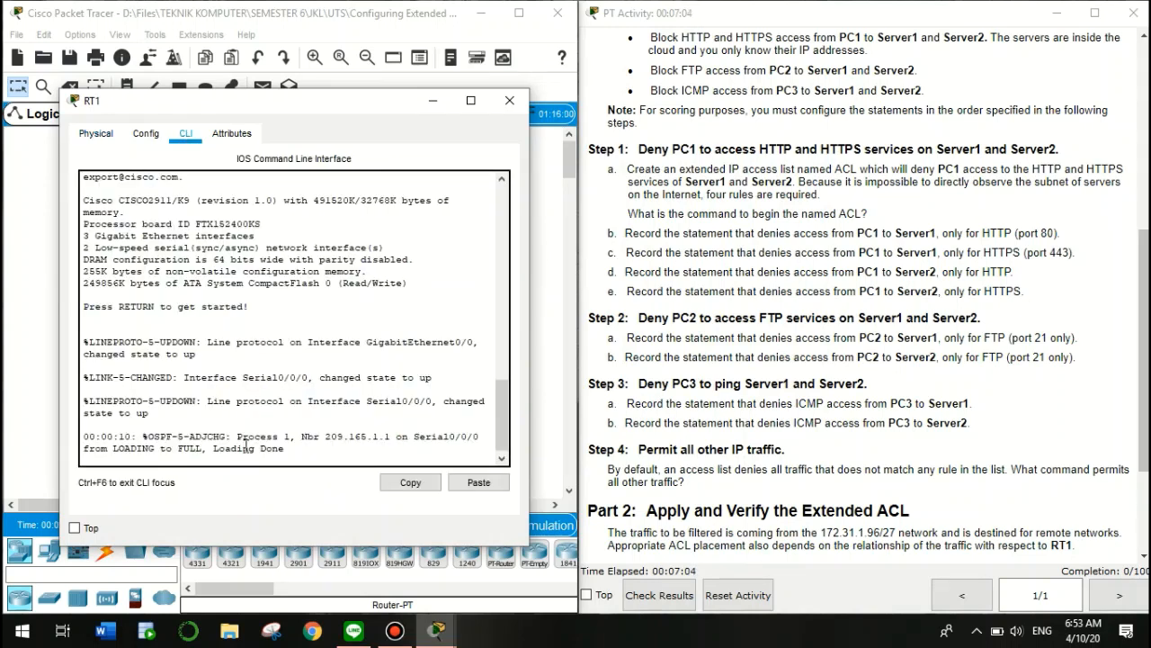
{"action": "key", "text": "Return"}
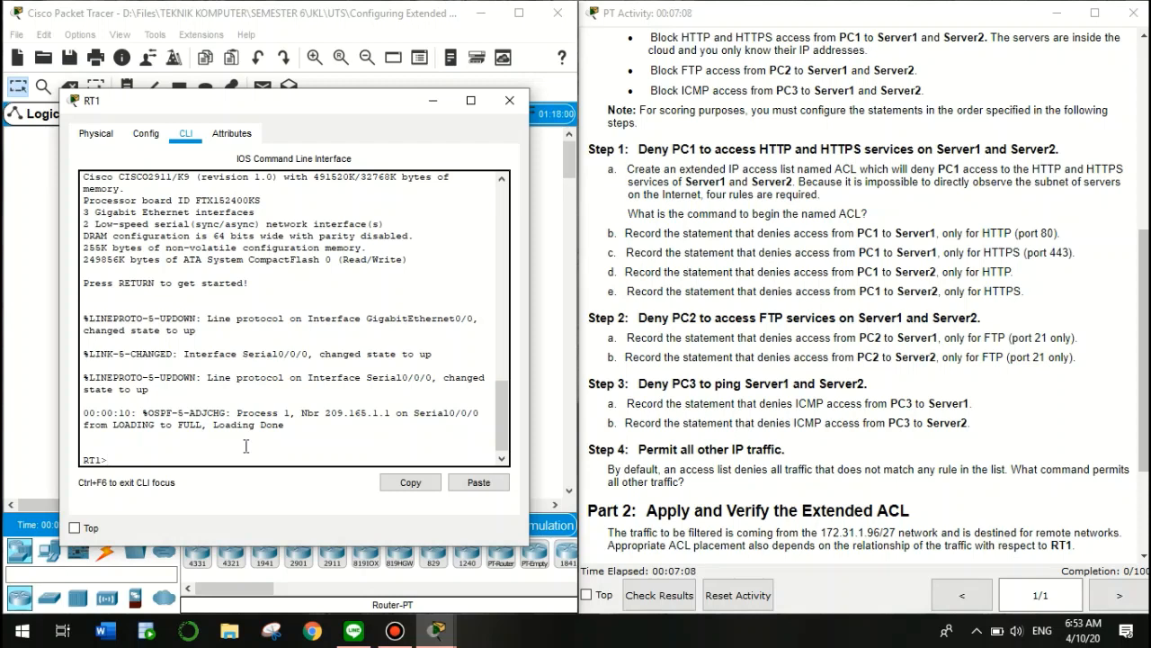
{"action": "type", "text": "en"}
{"action": "key", "text": "Return"}
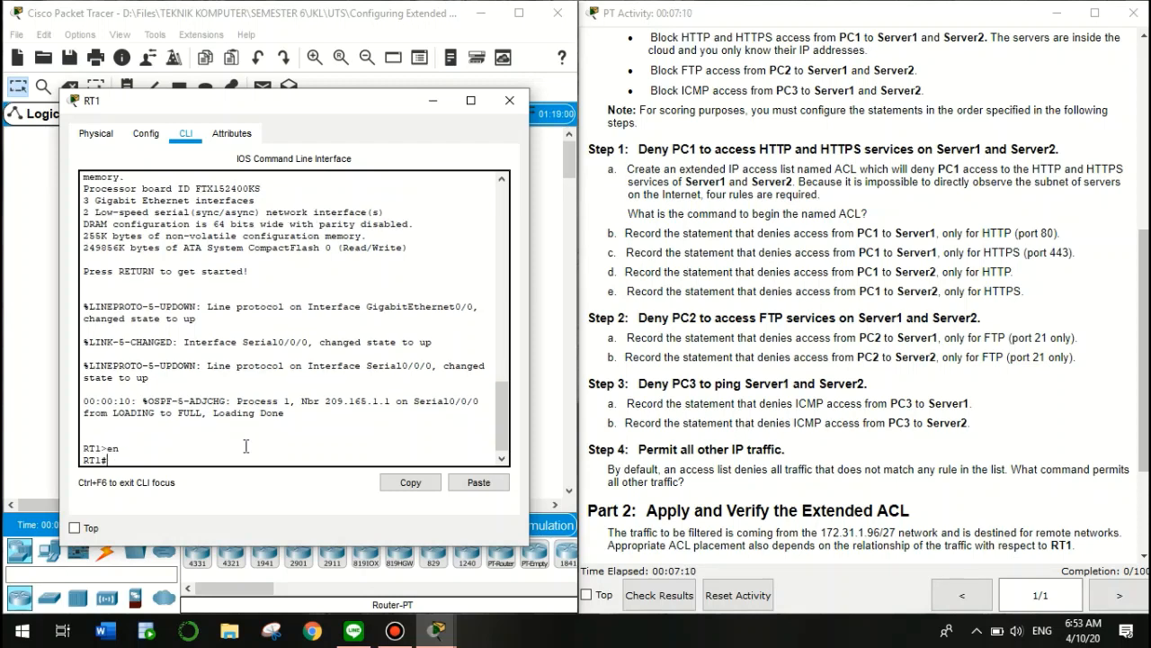
{"action": "type", "text": "conf t"}
{"action": "key", "text": "Return"}
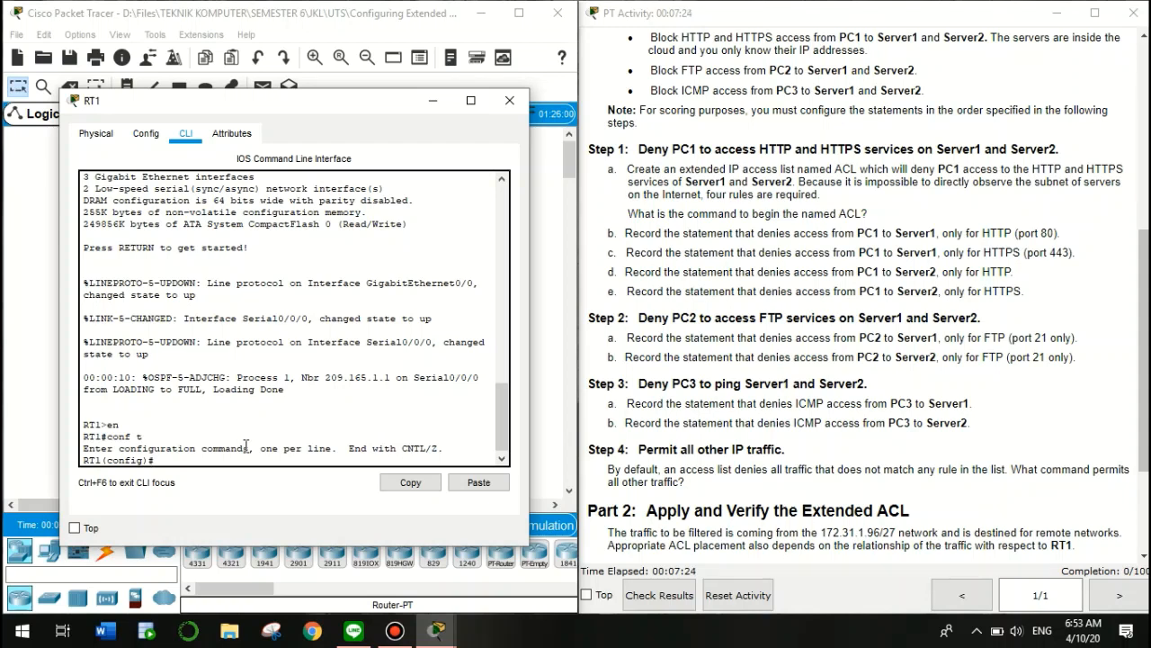
Create the named extended access list ACL with ip access-list extended
{"action": "type", "text": "p"}
{"action": "key", "text": "BackSpace"}
{"action": "type", "text": "ip access-list extended"}
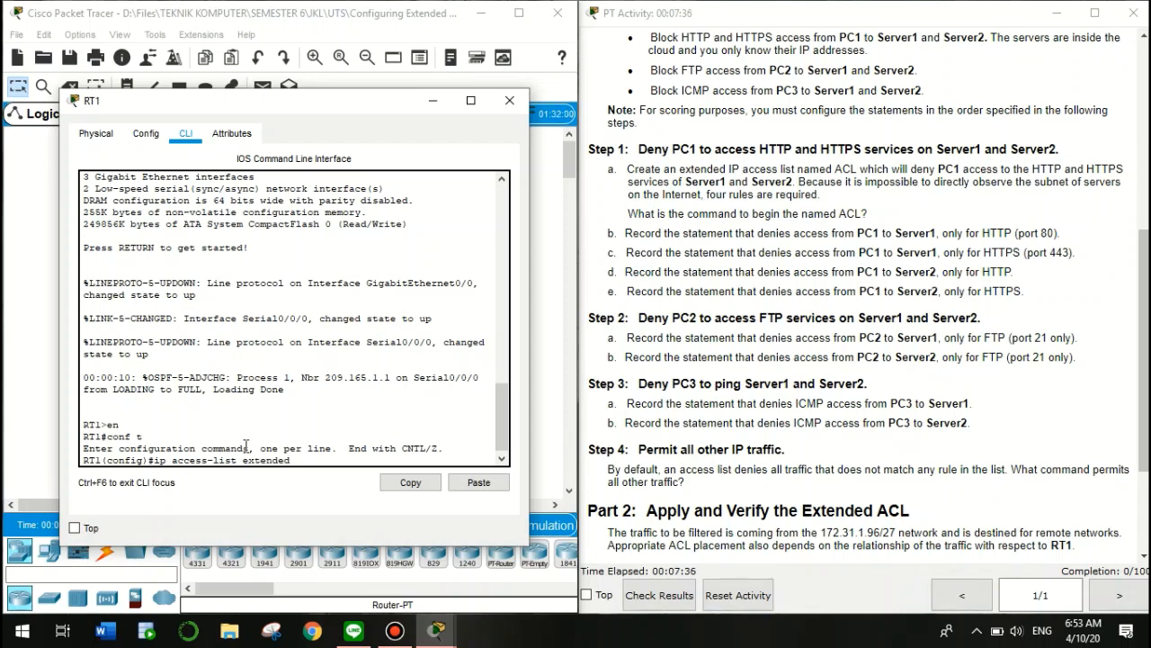
{"action": "type", "text": " ACL"}
{"action": "key", "text": "Return"}
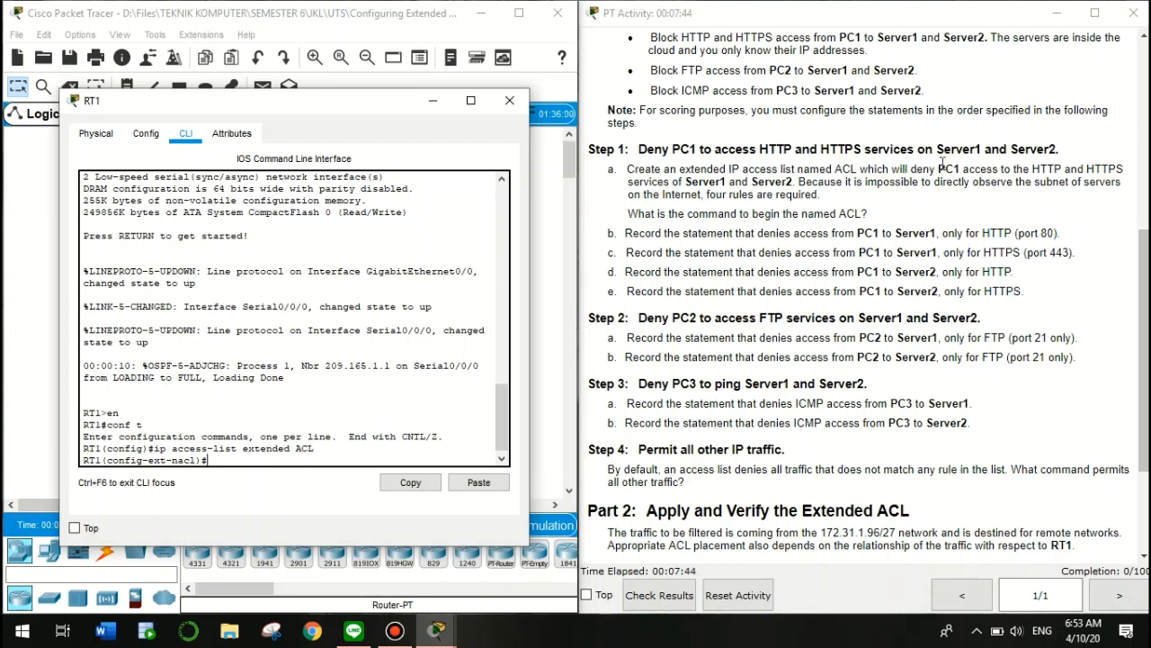
{"action": "left_click_drag", "start_coordinate": [910, 169], "coordinate": [793, 184]}
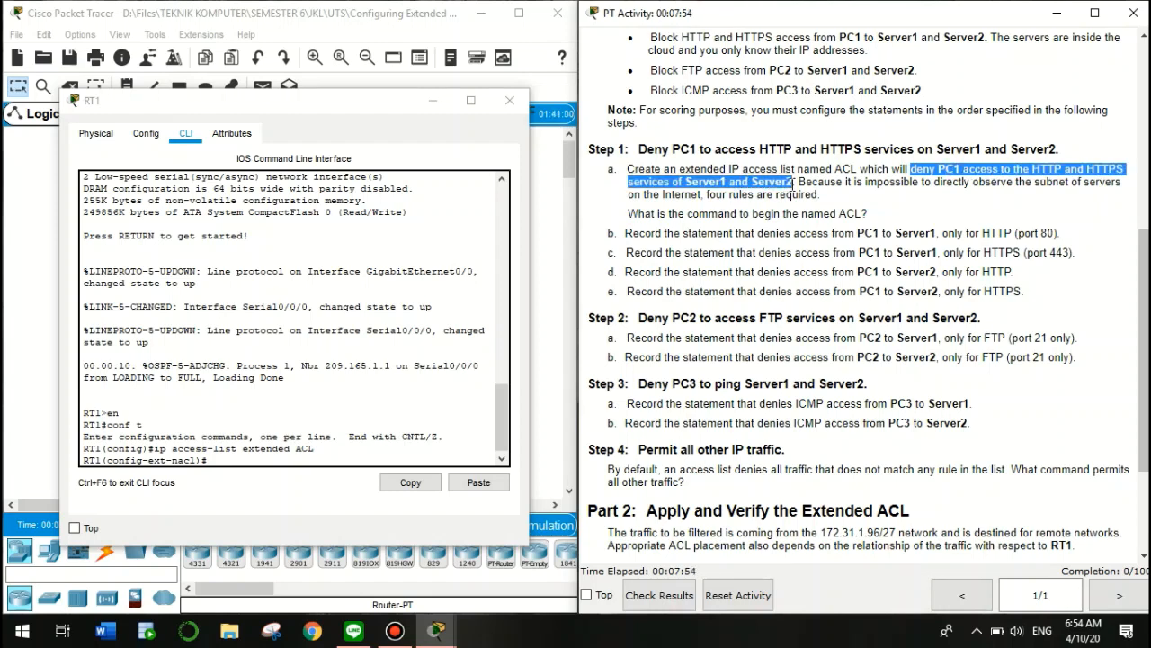
{"action": "left_click", "coordinate": [252, 458]}
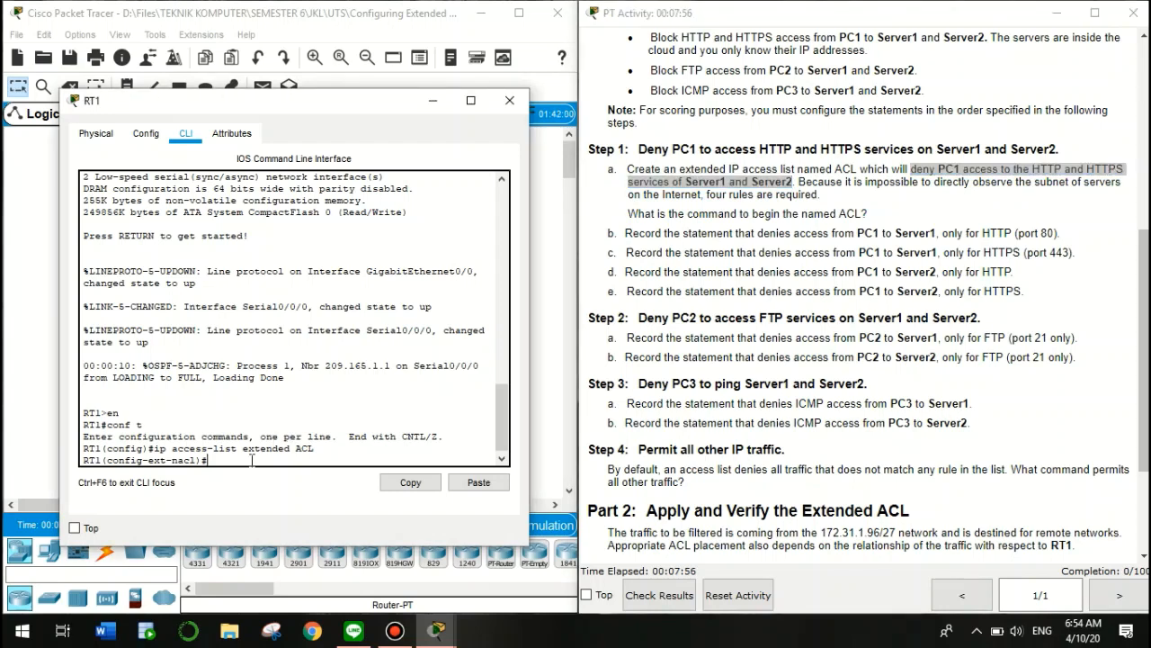
Enter a deny tcp rule from PC1 host 172.31.1.101 to Server1 host 64.101.255.254
{"action": "type", "text": "deny tcp host"}
{"action": "left_click", "coordinate": [674, 320]}
{"action": "scroll", "coordinate": [673, 321], "scroll_direction": "up", "scroll_amount": 5}
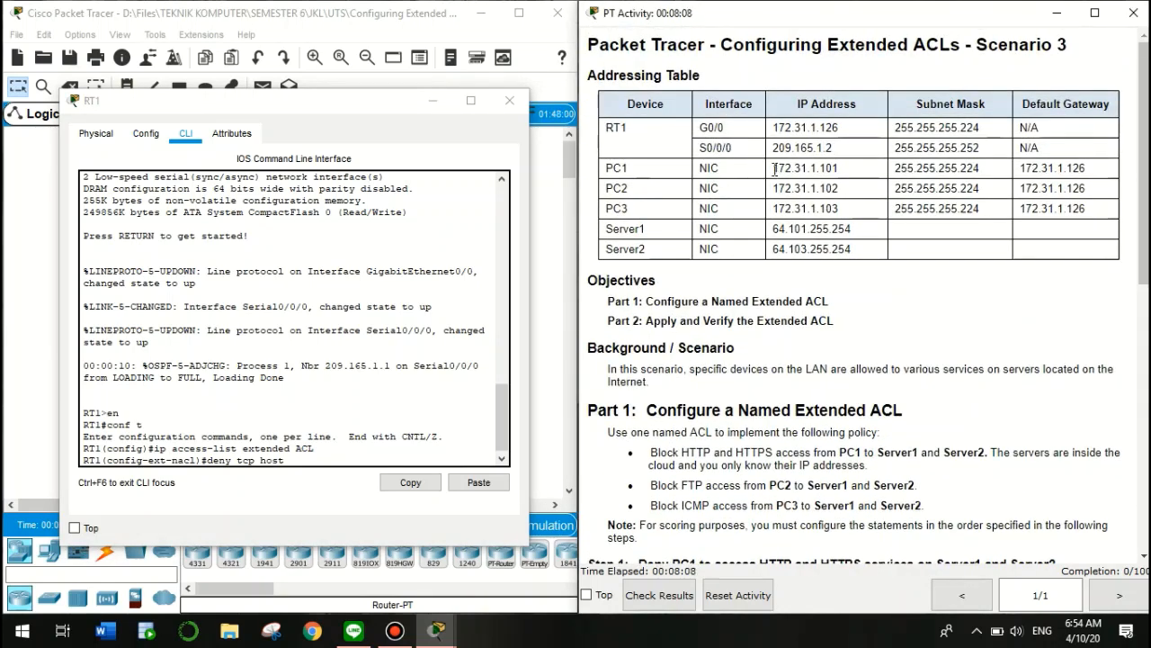
{"action": "left_click_drag", "start_coordinate": [772, 169], "coordinate": [854, 176]}
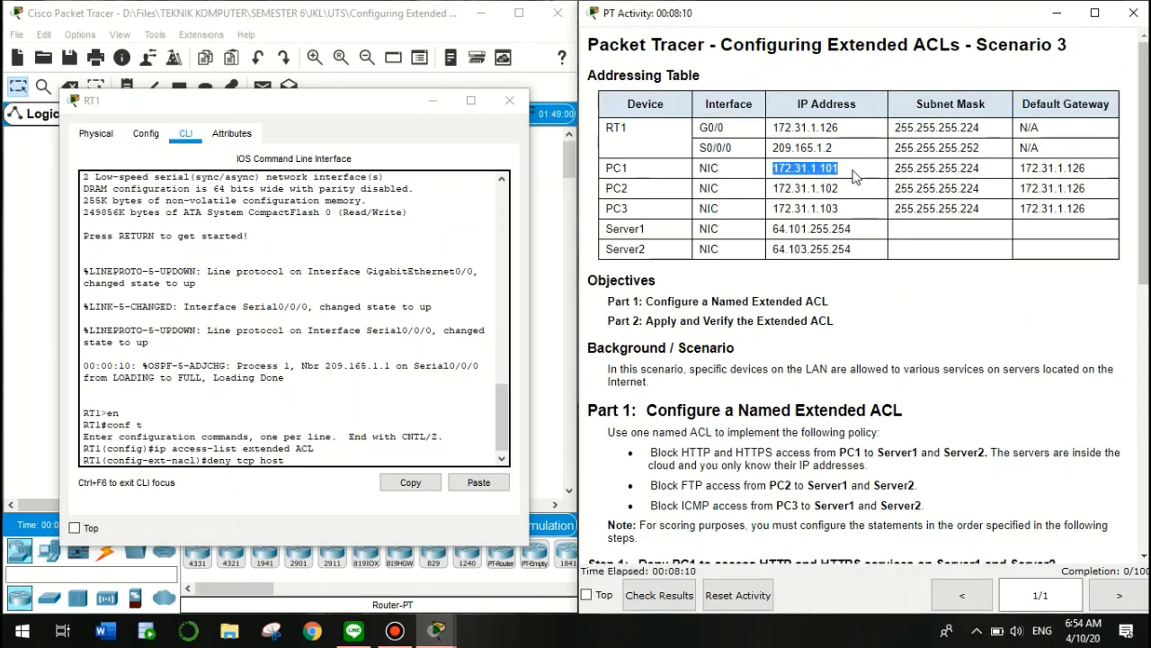
{"action": "left_click", "coordinate": [479, 484]}
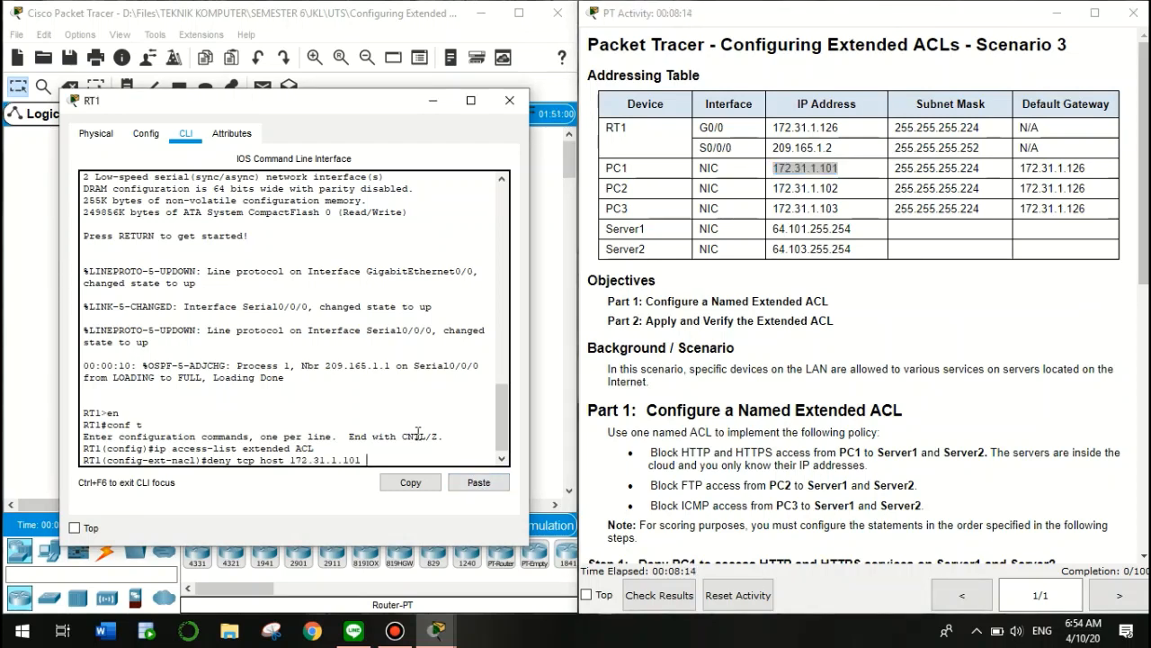
{"action": "type", "text": "host"}
{"action": "left_click_drag", "start_coordinate": [774, 228], "coordinate": [880, 236]}
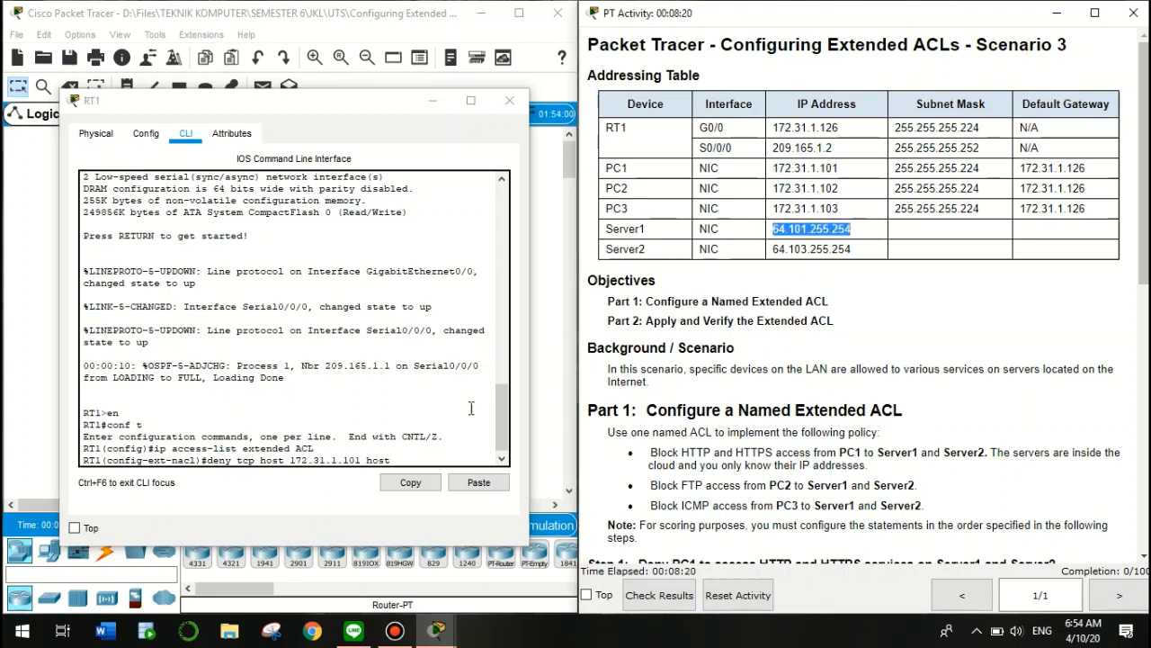
{"action": "left_click", "coordinate": [479, 483]}
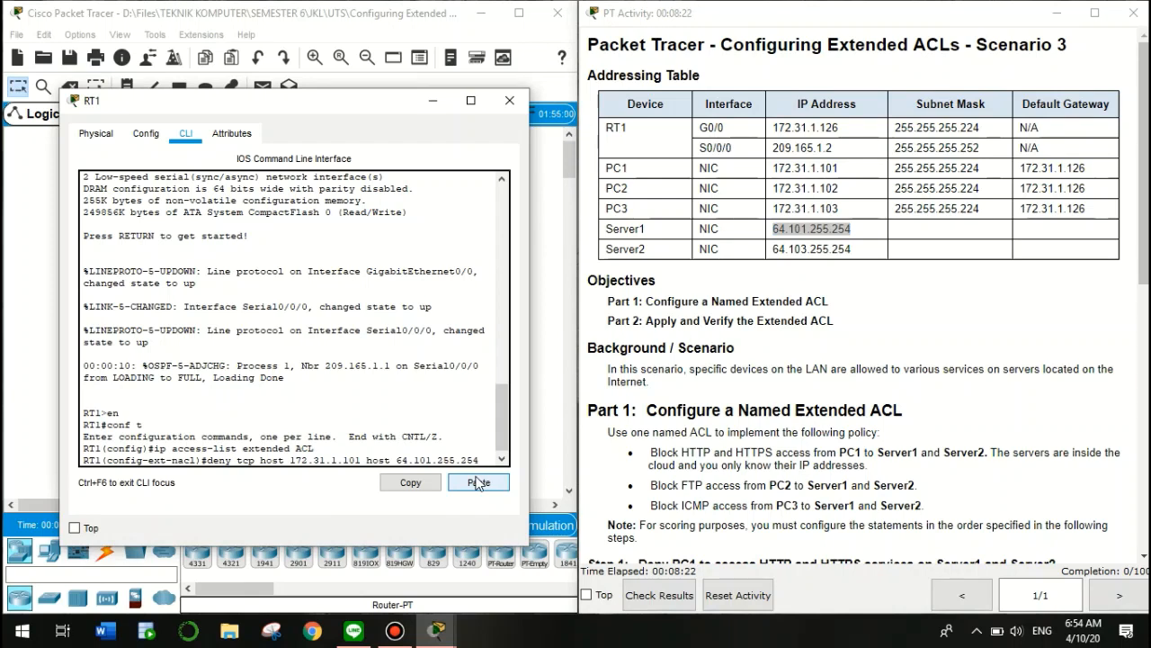
{"action": "key", "text": "Return"}
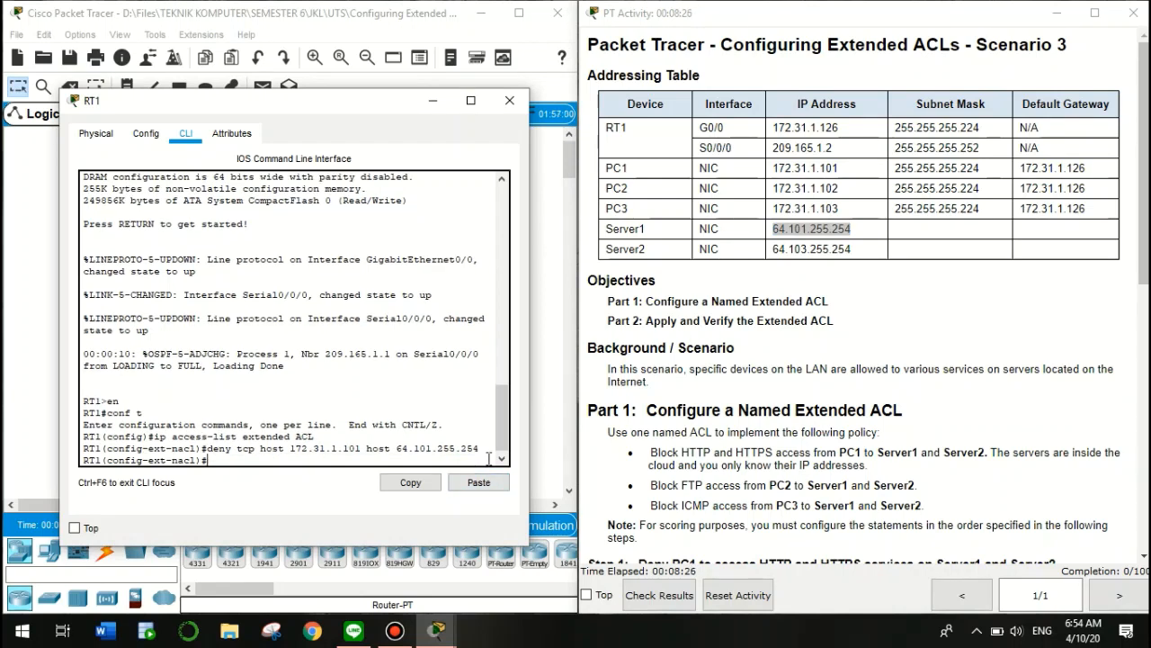
Negate that incomplete rule with 'no', then recall the line and strip 'no' for correction
{"action": "key", "text": "Up"}
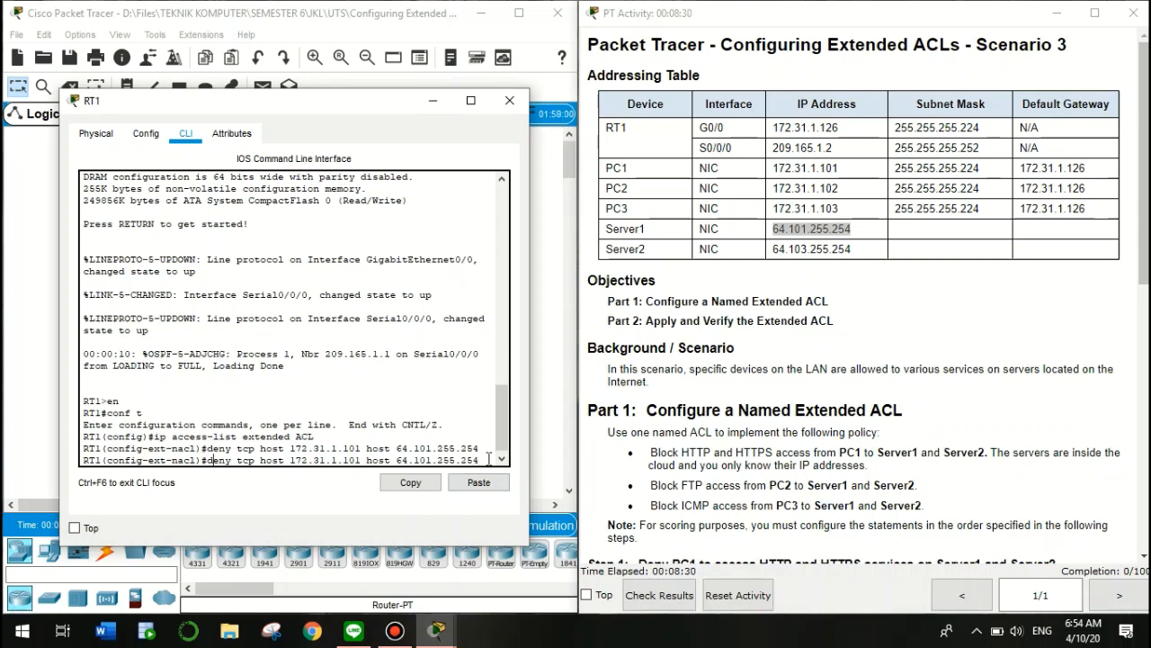
{"action": "type", "text": "no"}
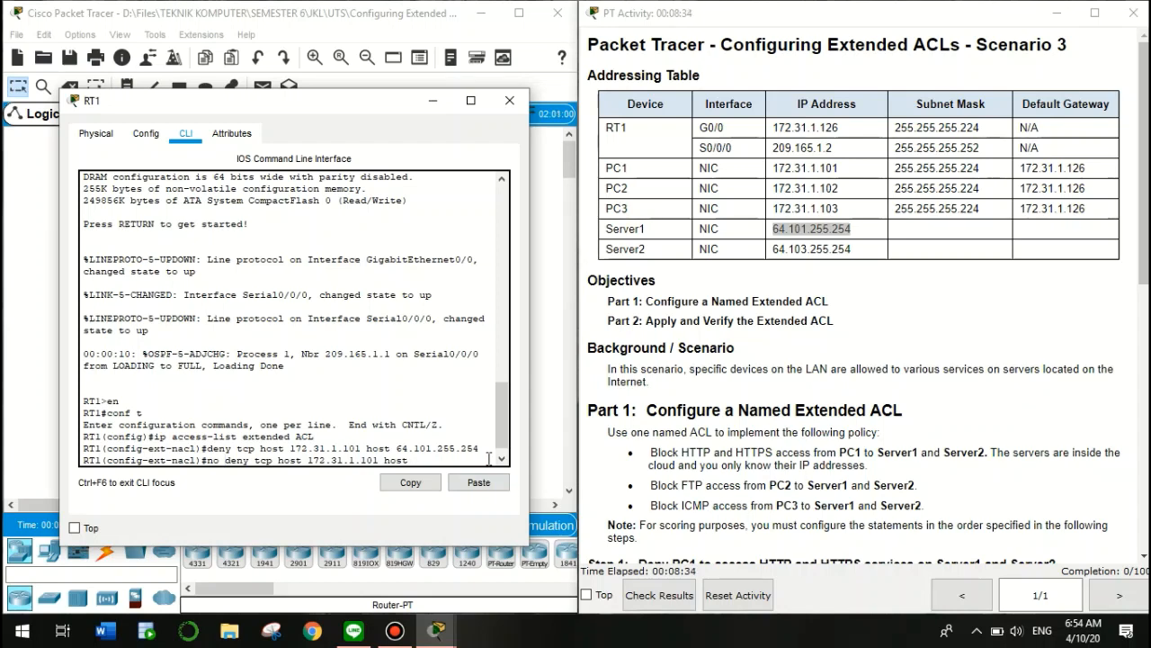
{"action": "key", "text": "Return"}
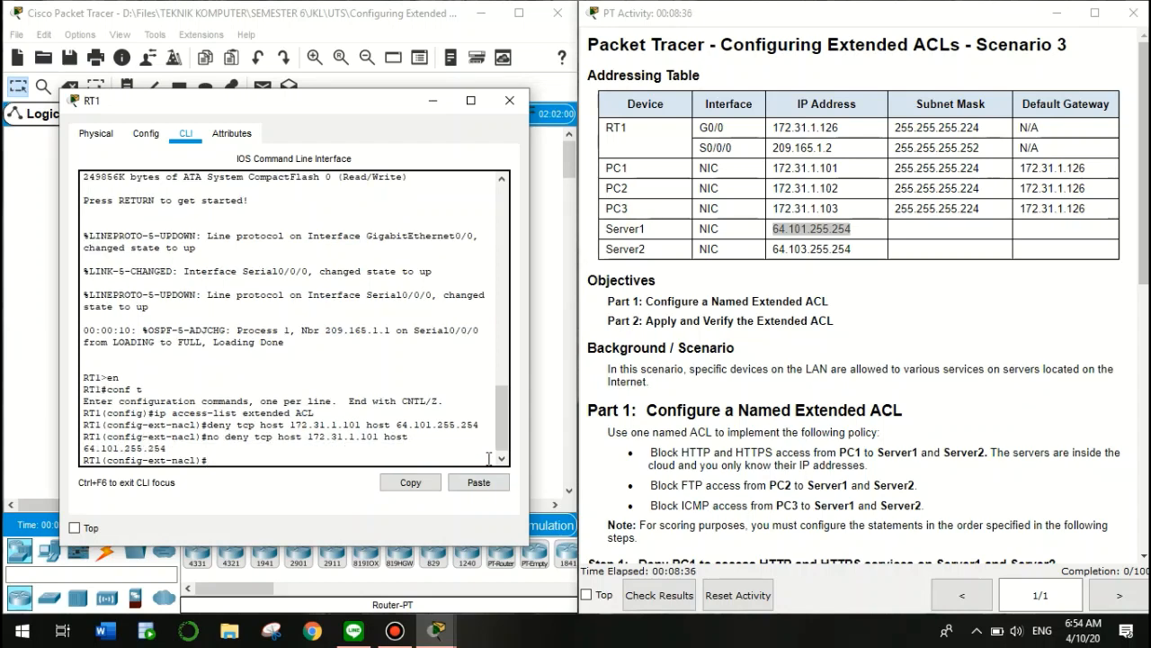
{"action": "key", "text": "Up"}
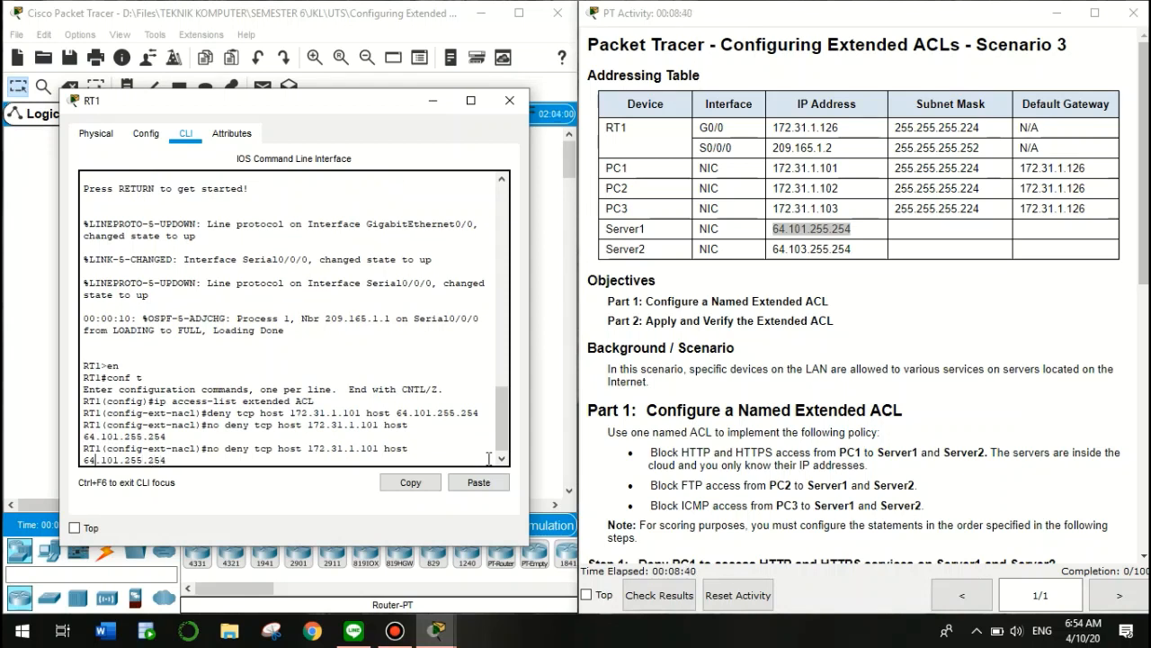
{"action": "key", "text": "Left"}
{"action": "key", "text": "Left"}
{"action": "key", "text": "Left"}
{"action": "key", "text": "Left"}
{"action": "key", "text": "Left"}
{"action": "key", "text": "Left"}
{"action": "key", "text": "Left"}
{"action": "key", "text": "Left"}
{"action": "key", "text": "Left"}
{"action": "key", "text": "Left"}
{"action": "key", "text": "Left"}
{"action": "key", "text": "Left"}
{"action": "key", "text": "Left"}
{"action": "key", "text": "Left"}
{"action": "key", "text": "Left"}
{"action": "key", "text": "Left"}
{"action": "key", "text": "Left"}
{"action": "key", "text": "Left"}
{"action": "key", "text": "Left"}
{"action": "key", "text": "Left"}
{"action": "key", "text": "BackSpace"}
{"action": "key", "text": "BackSpace"}
{"action": "key", "text": "BackSpace"}
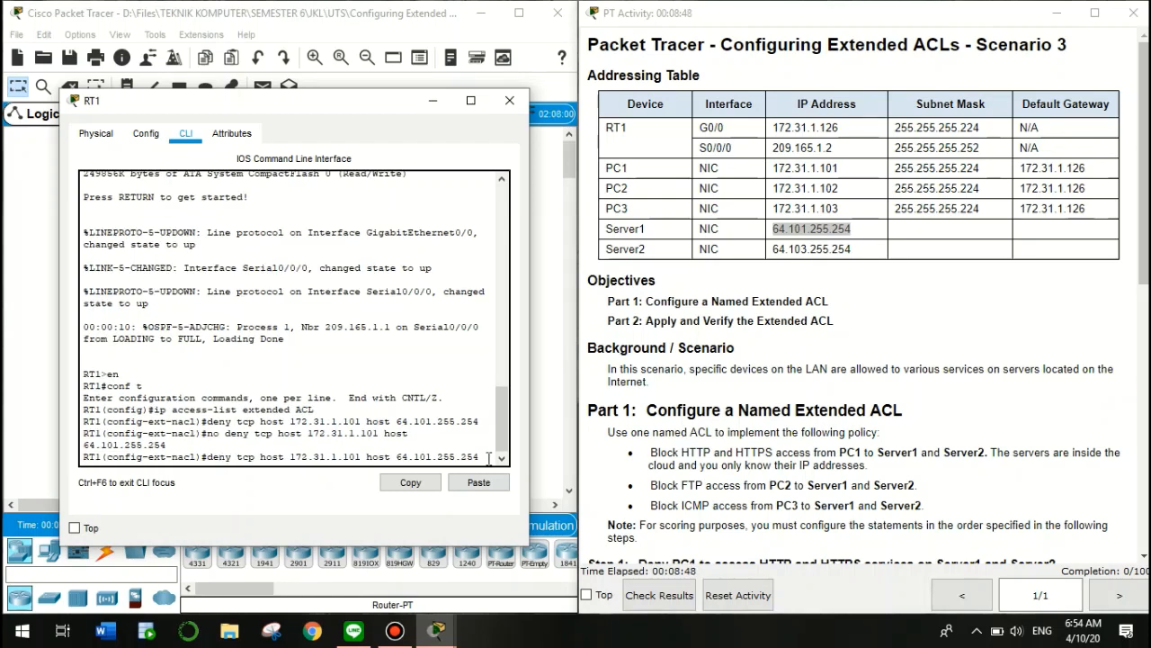
{"action": "key", "text": "Right"}
{"action": "key", "text": "Right"}
{"action": "key", "text": "Right"}
{"action": "key", "text": "Right"}
{"action": "key", "text": "Right"}
{"action": "key", "text": "Right"}
{"action": "key", "text": "Right"}
{"action": "key", "text": "Right"}
{"action": "key", "text": "Right"}
{"action": "key", "text": "Right"}
{"action": "key", "text": "Right"}
{"action": "key", "text": "Right"}
{"action": "key", "text": "Right"}
{"action": "key", "text": "Right"}
{"action": "key", "text": "Right"}
{"action": "key", "text": "Right"}
{"action": "key", "text": "Right"}
{"action": "key", "text": "Right"}
{"action": "key", "text": "Right"}
{"action": "key", "text": "Right"}
{"action": "key", "text": "Right"}
{"action": "key", "text": "Right"}
{"action": "key", "text": "Right"}
{"action": "key", "text": "Right"}
{"action": "key", "text": "Right"}
{"action": "key", "text": "Right"}
{"action": "key", "text": "Right"}
{"action": "key", "text": "Right"}
{"action": "key", "text": "Right"}
{"action": "key", "text": "Right"}
{"action": "key", "text": "Right"}
{"action": "key", "text": "Right"}
Deny PC1 HTTP to Server1 by completing the deny rule with eq 80
{"action": "left_click", "coordinate": [821, 410]}
{"action": "scroll", "coordinate": [821, 413], "scroll_direction": "down", "scroll_amount": 3}
{"action": "scroll", "coordinate": [822, 415], "scroll_direction": "down", "scroll_amount": 1}
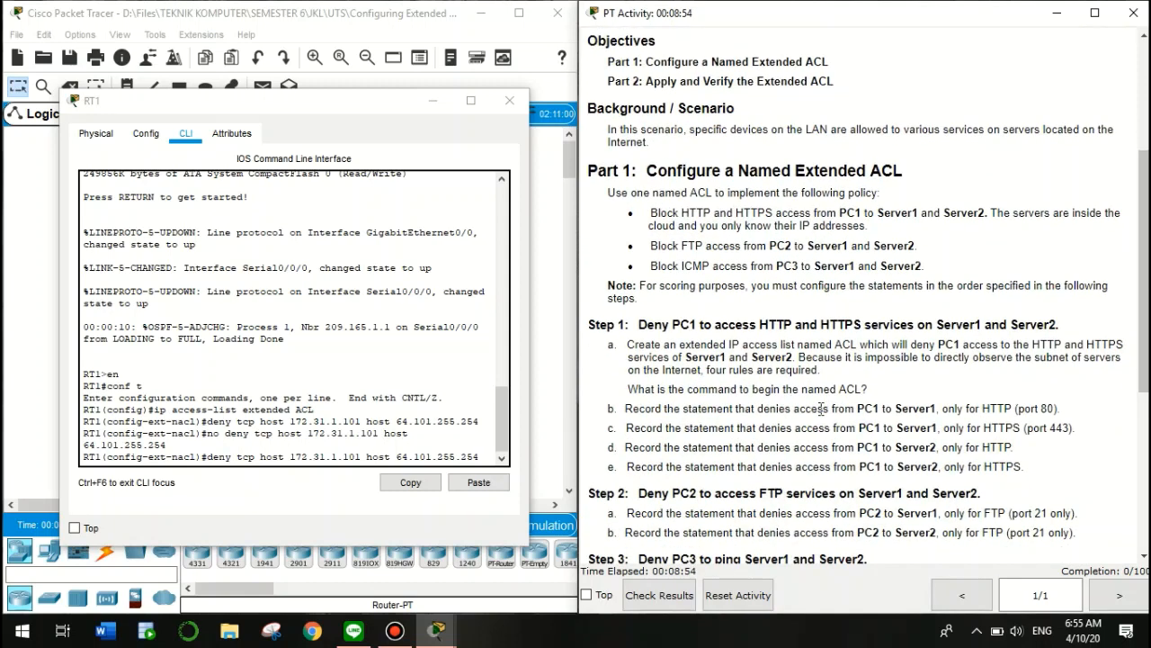
{"action": "left_click_drag", "start_coordinate": [809, 409], "coordinate": [1061, 408]}
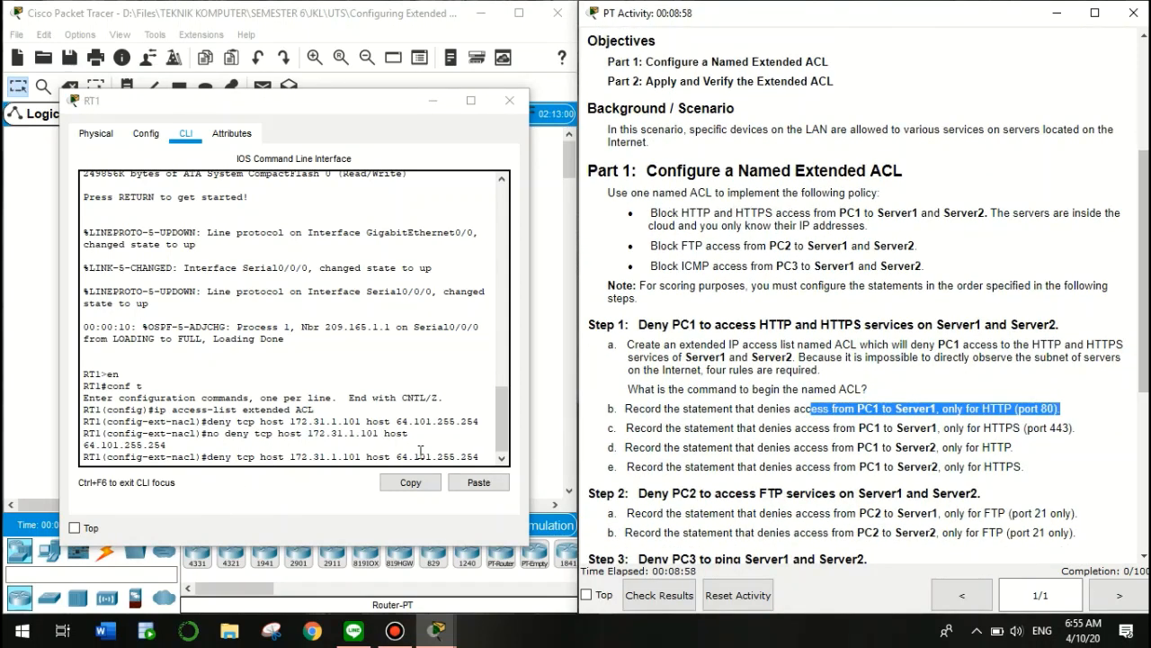
{"action": "left_click", "coordinate": [482, 456]}
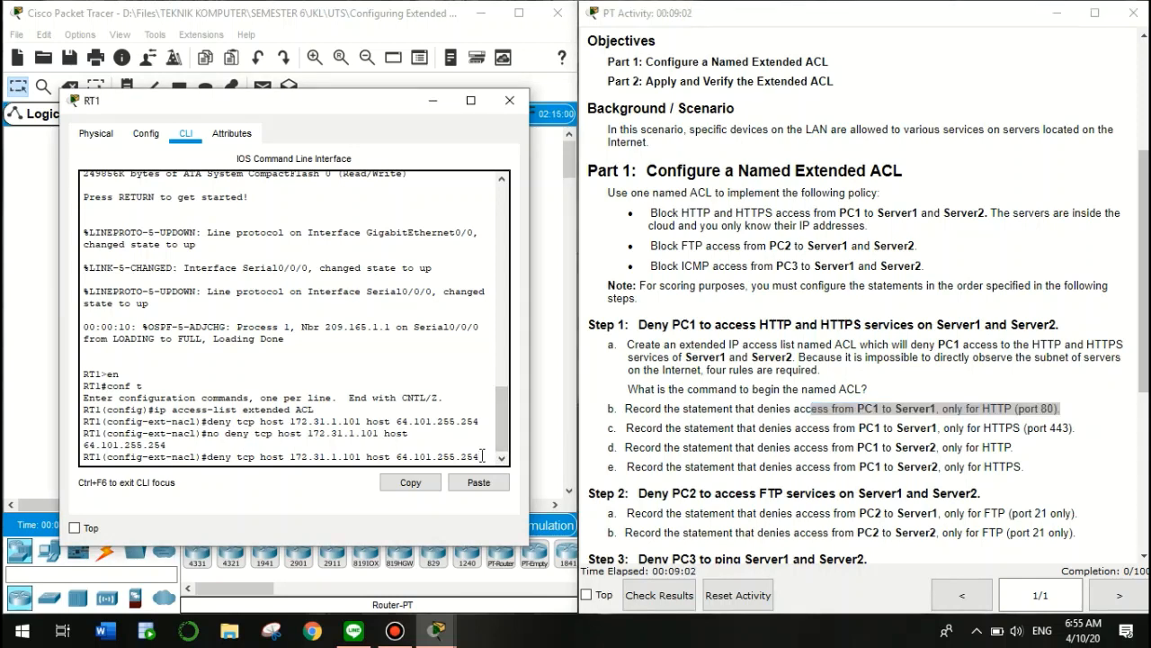
{"action": "type", "text": "eq"}
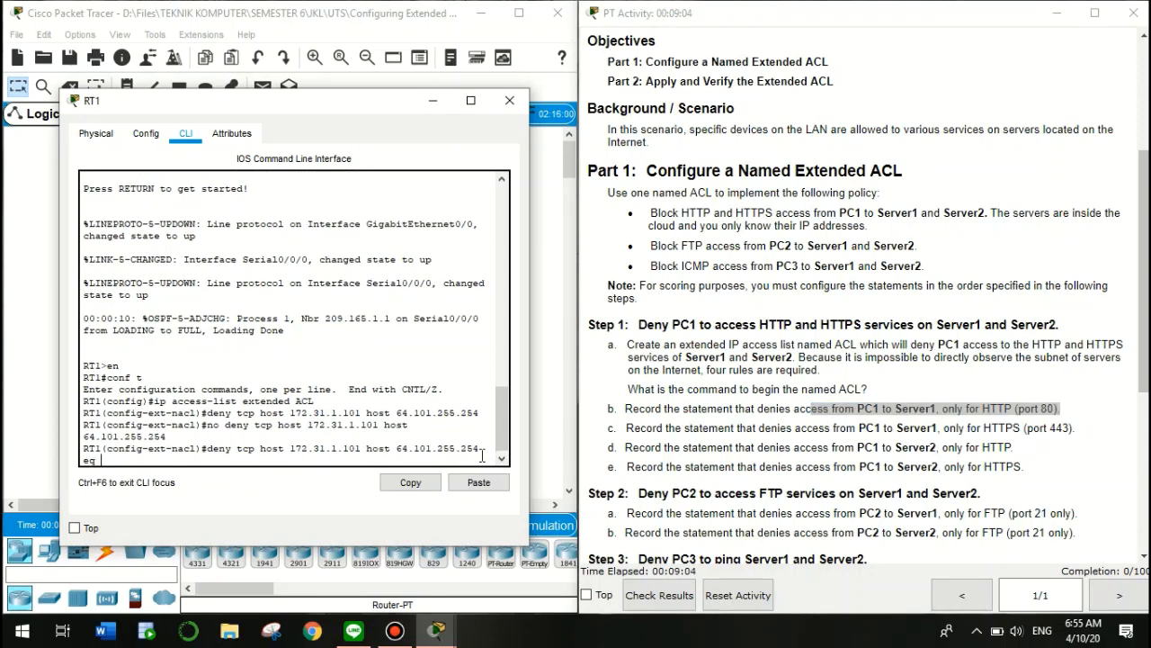
{"action": "type", "text": " 80"}
{"action": "key", "text": "Return"}
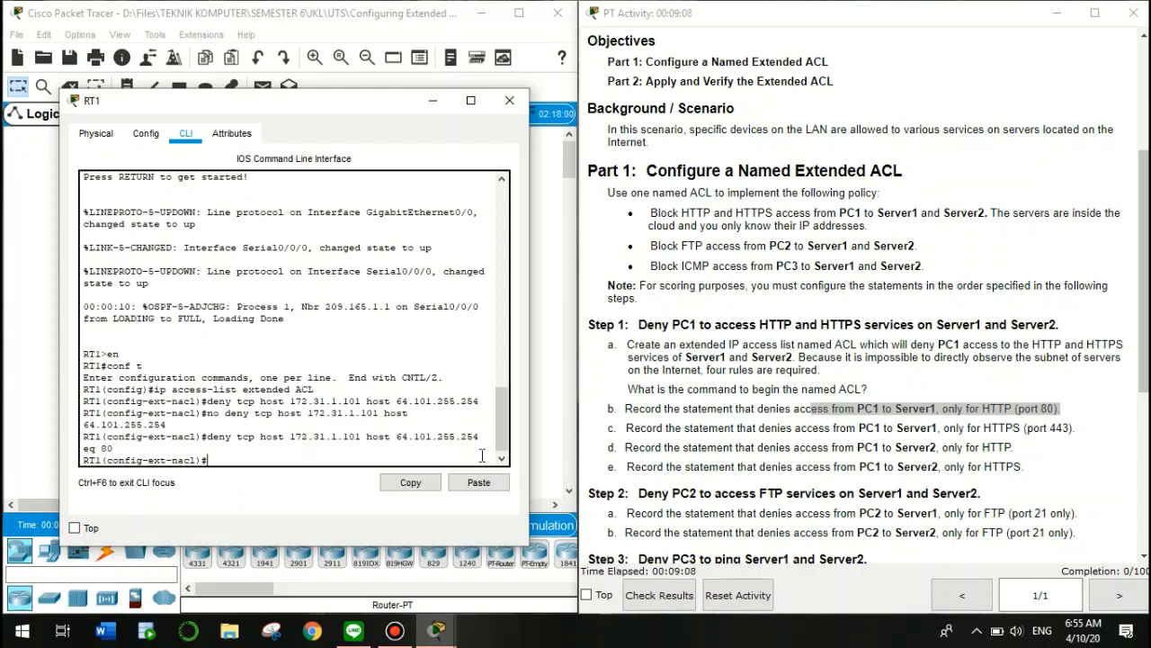
Add the matching PC1-to-Server1 HTTPS deny rule with port 443
{"action": "left_click", "coordinate": [851, 432]}
{"action": "left_click_drag", "start_coordinate": [851, 430], "coordinate": [1079, 430]}
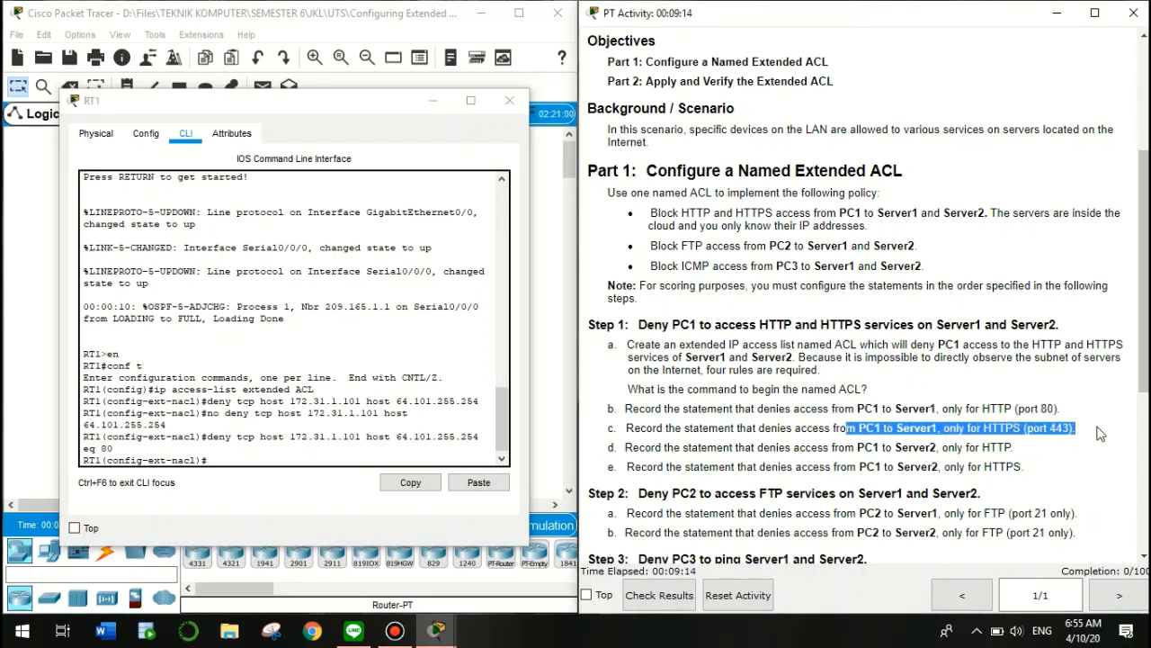
{"action": "left_click", "coordinate": [216, 459]}
{"action": "key", "text": "Up"}
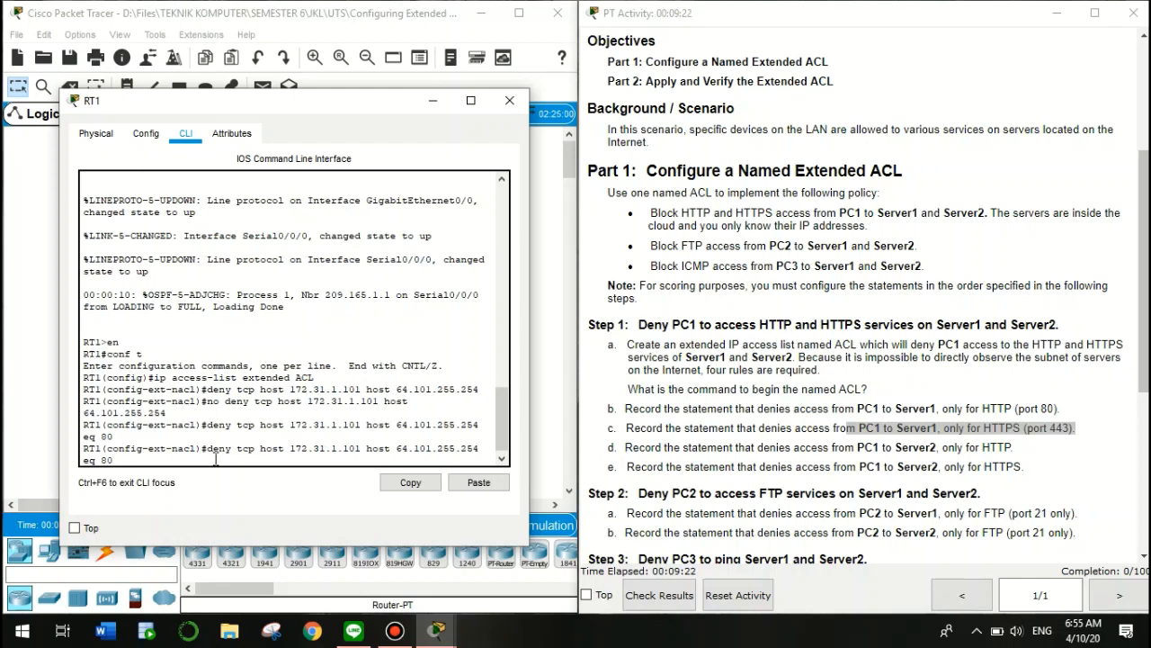
{"action": "key", "text": "BackSpace"}
{"action": "key", "text": "BackSpace"}
{"action": "type", "text": "443"}
{"action": "key", "text": "Return"}
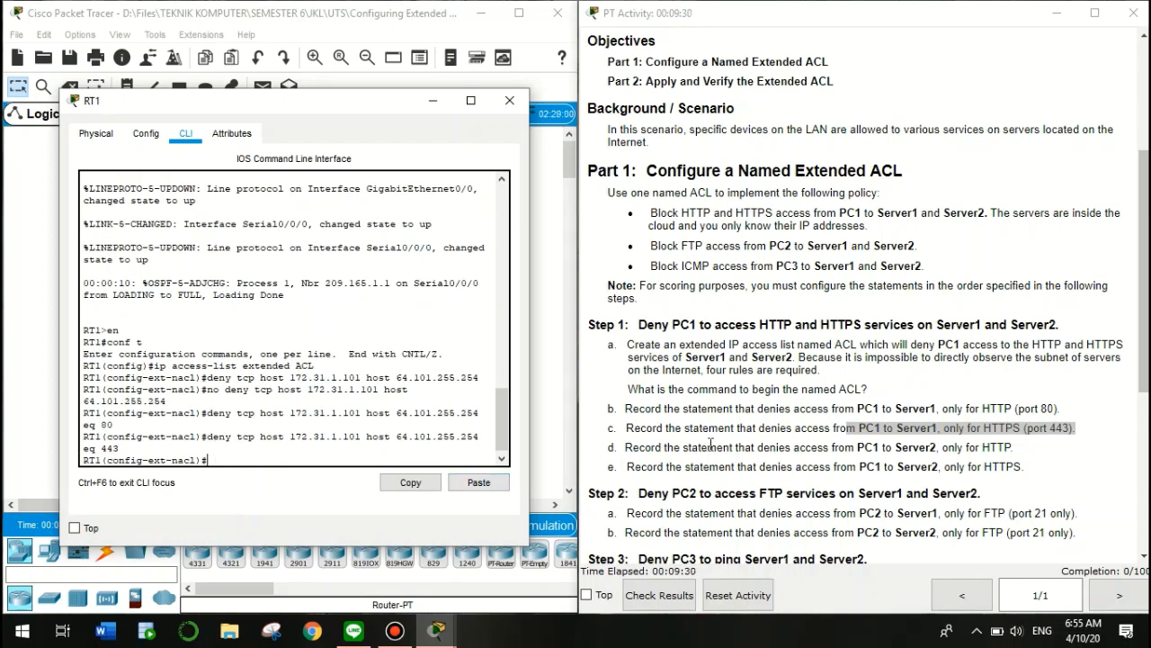
{"action": "left_click", "coordinate": [851, 450]}
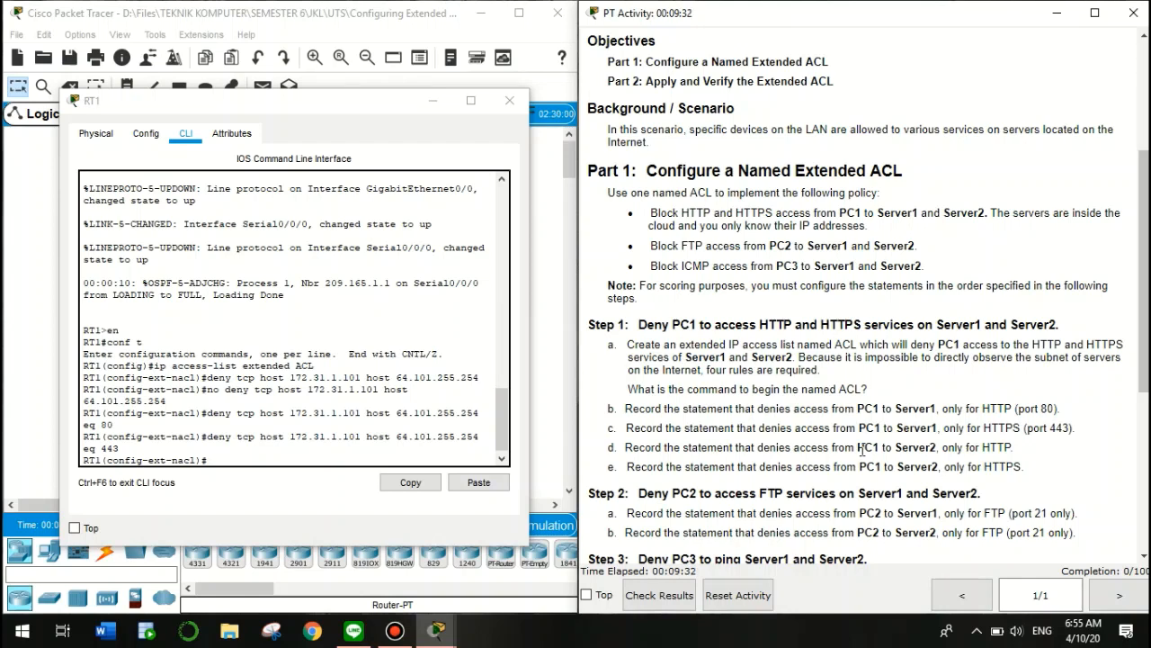
Deny PC1 HTTP to Server2 by editing the recalled rule to 64.103.255.254 eq 80
{"action": "left_click_drag", "start_coordinate": [859, 447], "coordinate": [1049, 447]}
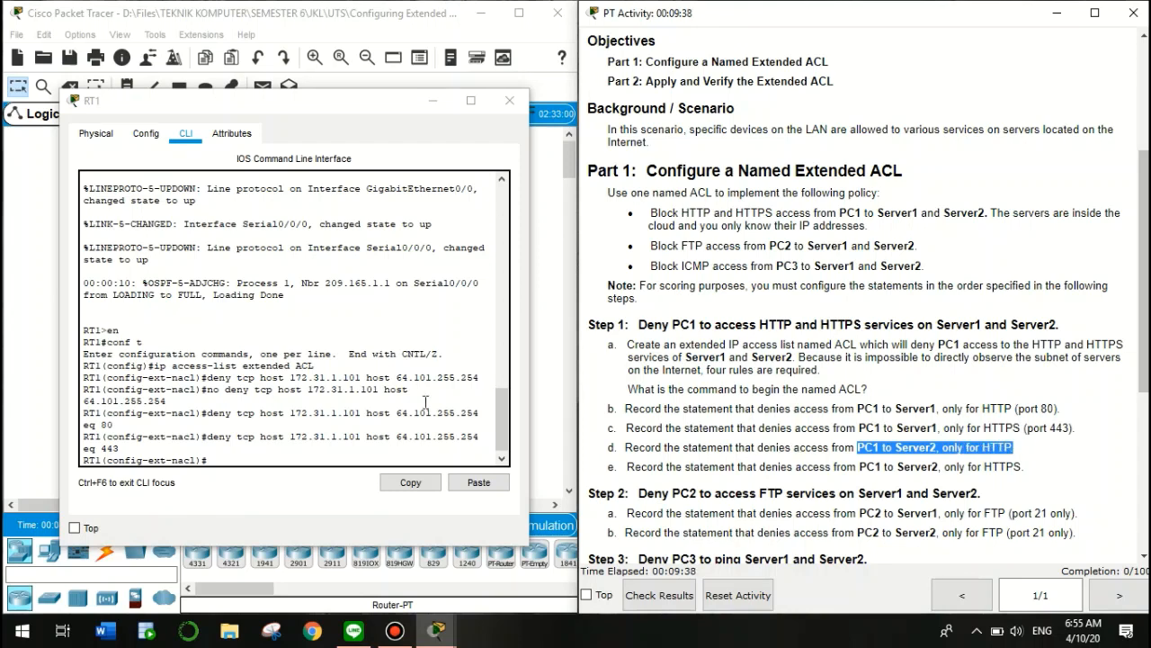
{"action": "left_click", "coordinate": [244, 460]}
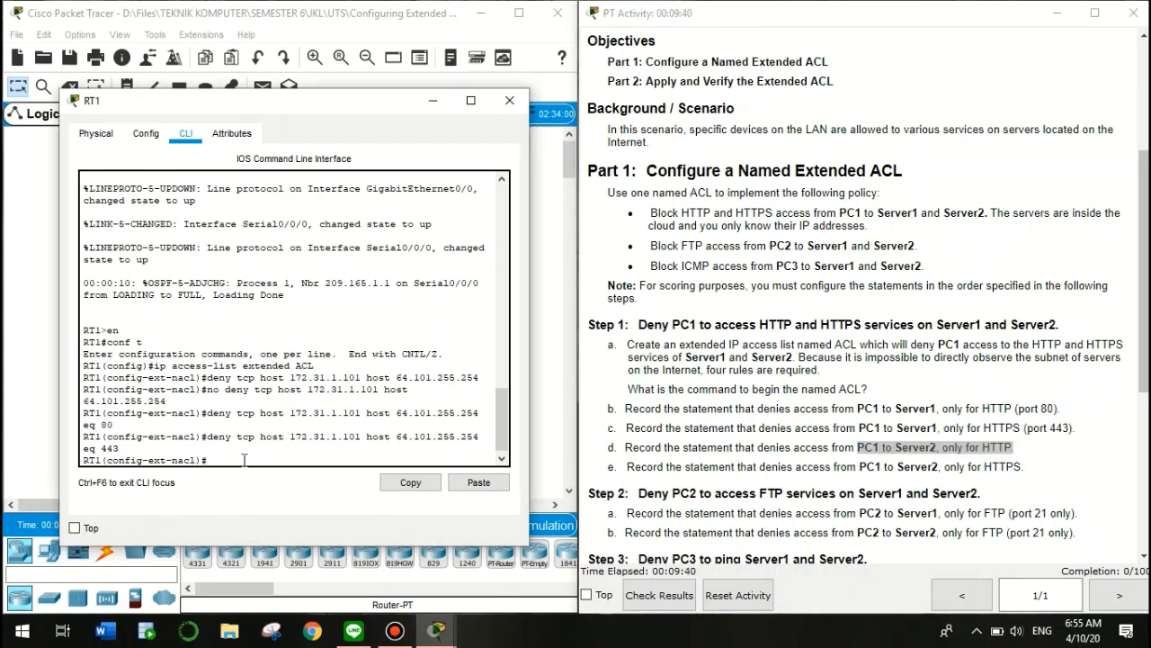
{"action": "key", "text": "Up"}
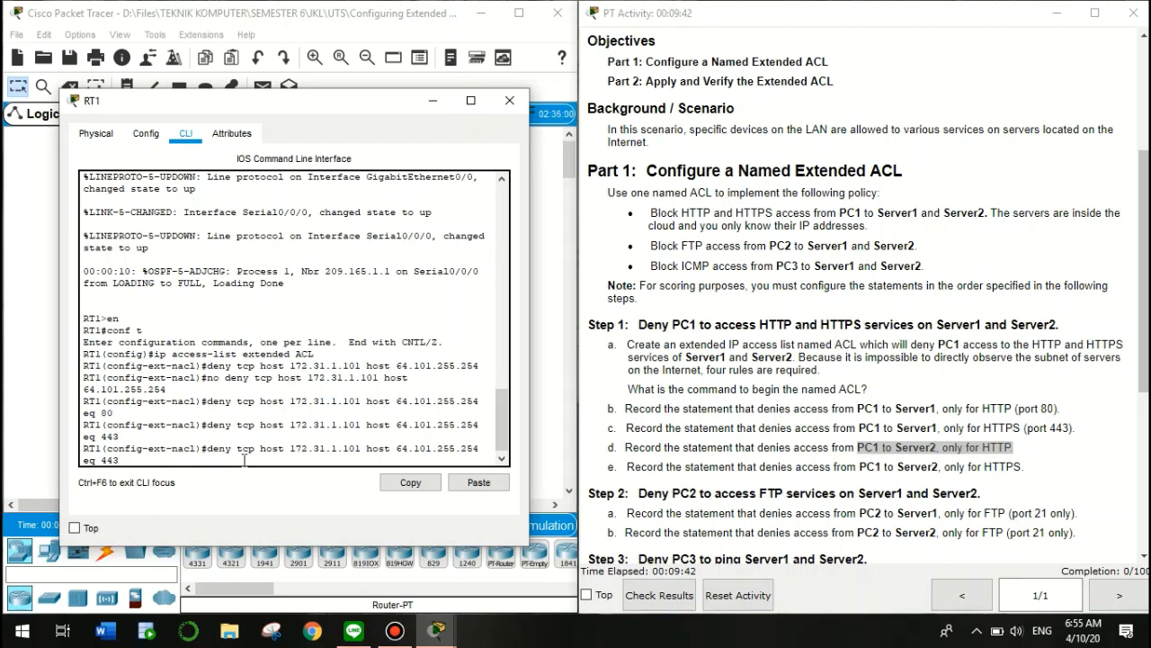
{"action": "key", "text": "BackSpace"}
{"action": "key", "text": "BackSpace"}
{"action": "left_click", "coordinate": [673, 252]}
{"action": "scroll", "coordinate": [673, 252], "scroll_direction": "up", "scroll_amount": 4}
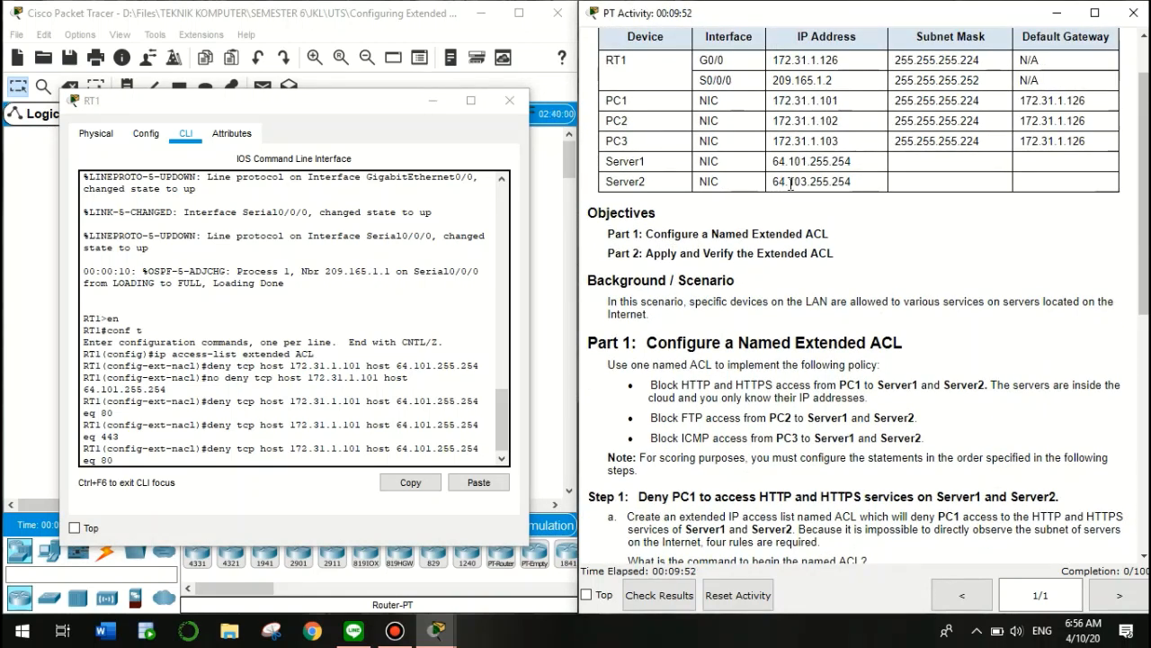
{"action": "left_click_drag", "start_coordinate": [789, 181], "coordinate": [808, 182]}
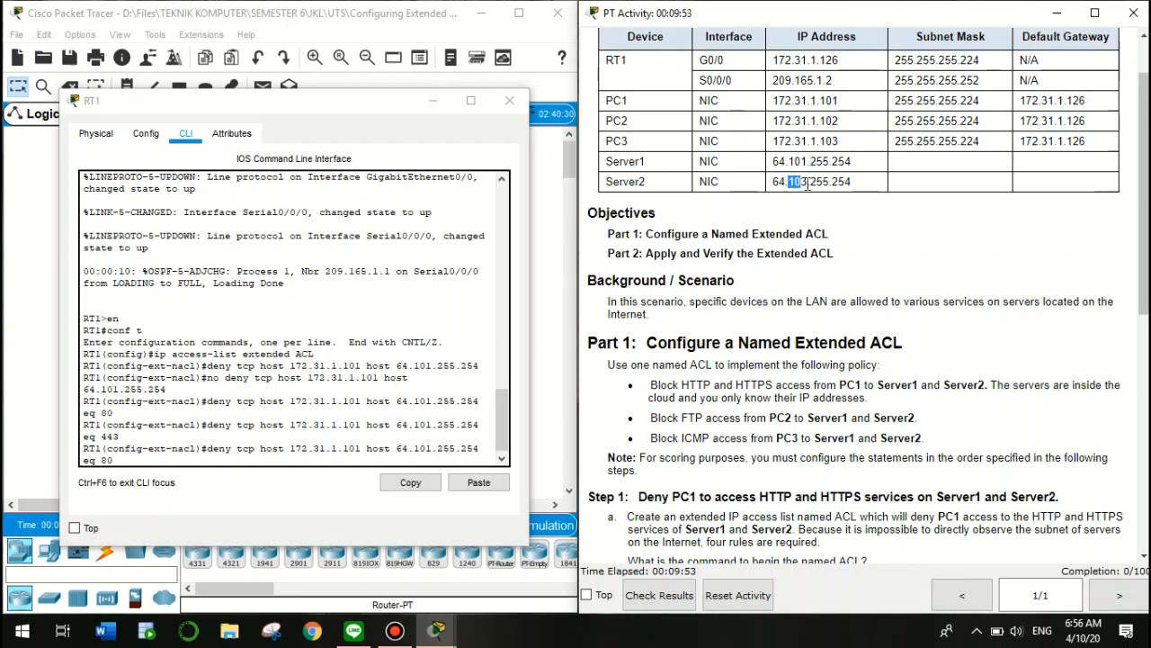
{"action": "left_click", "coordinate": [428, 450]}
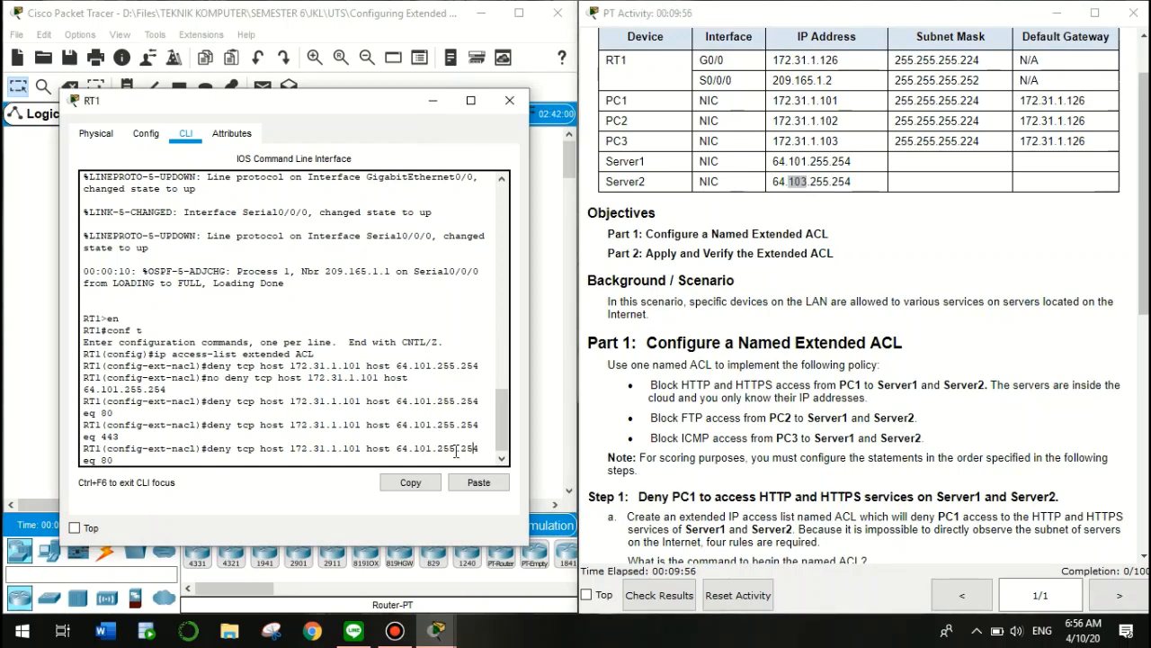
{"action": "key", "text": "BackSpace"}
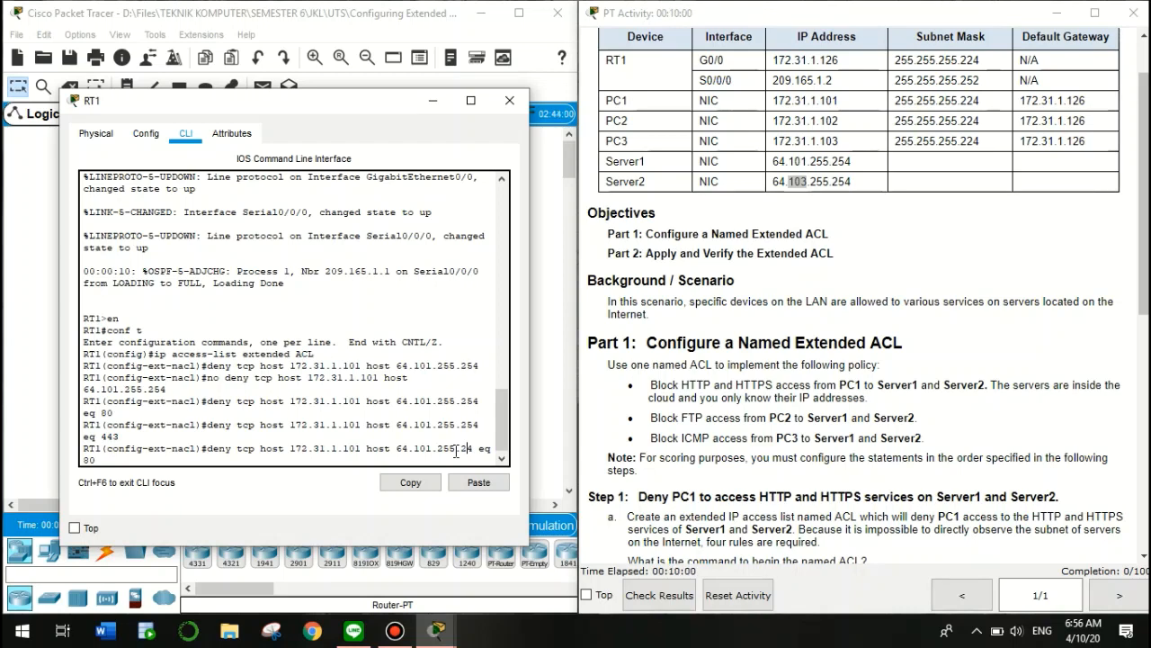
{"action": "type", "text": "5"}
{"action": "key", "text": "Left"}
{"action": "key", "text": "Left"}
{"action": "key", "text": "Left"}
{"action": "key", "text": "Left"}
{"action": "key", "text": "Left"}
{"action": "key", "text": "Left"}
{"action": "key", "text": "BackSpace"}
{"action": "type", "text": "3"}
{"action": "key", "text": "Return"}
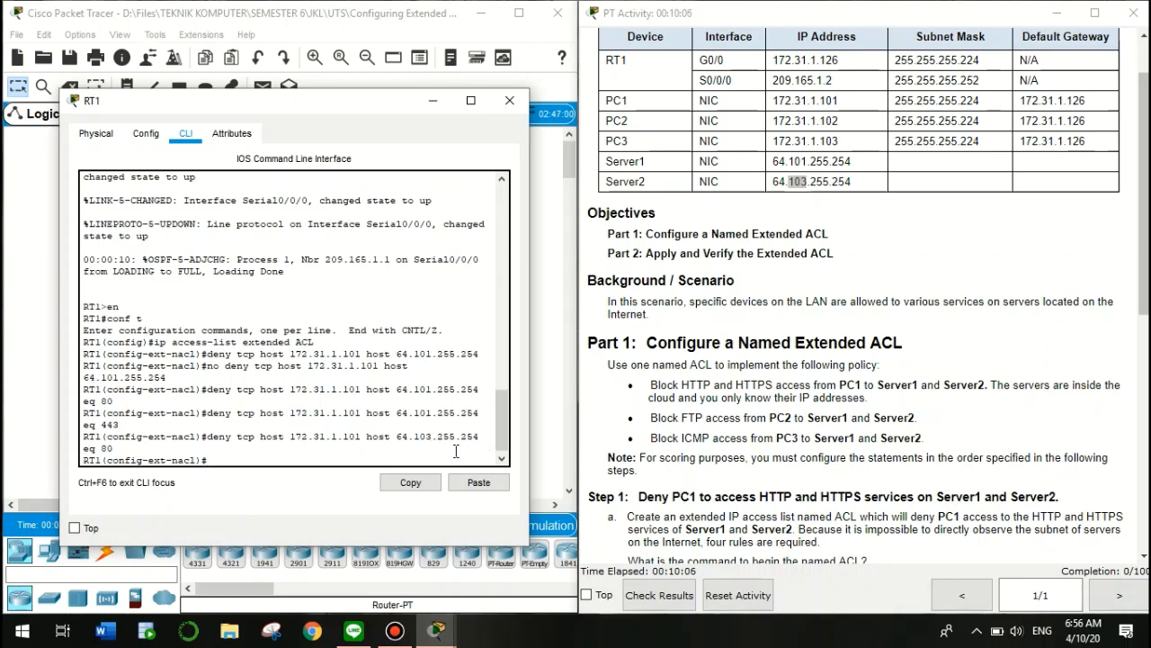
Add the PC1-to-Server2 HTTPS deny rule with eq 443
{"action": "left_click", "coordinate": [792, 436]}
{"action": "scroll", "coordinate": [792, 436], "scroll_direction": "down", "scroll_amount": 5}
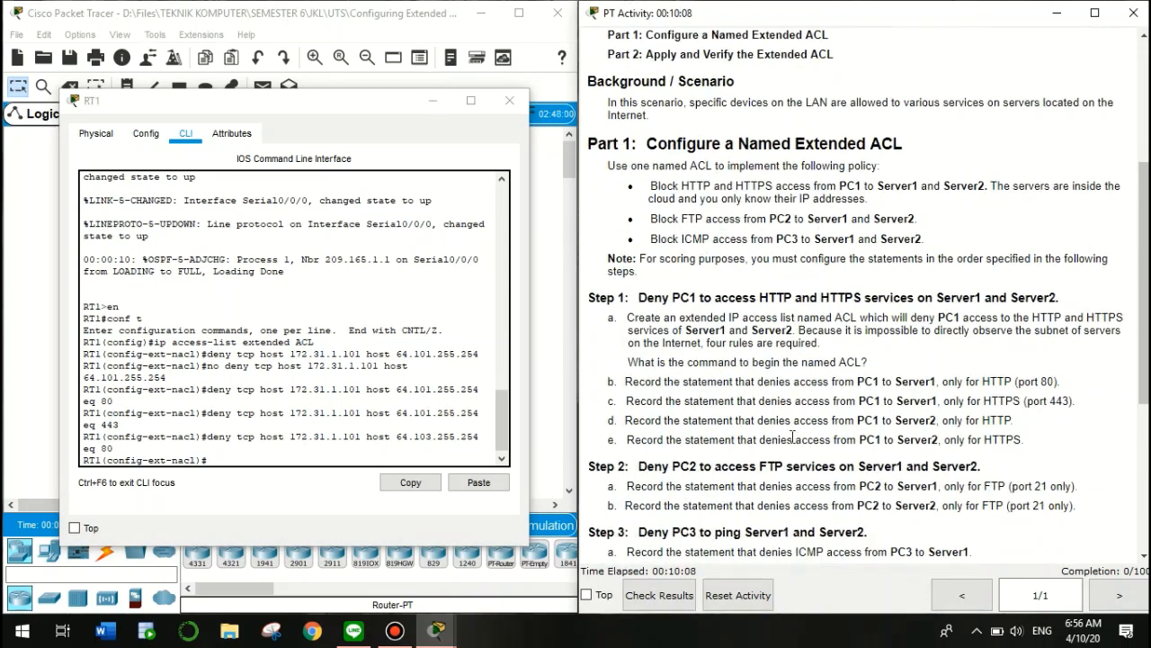
{"action": "scroll", "coordinate": [791, 436], "scroll_direction": "down", "scroll_amount": 2}
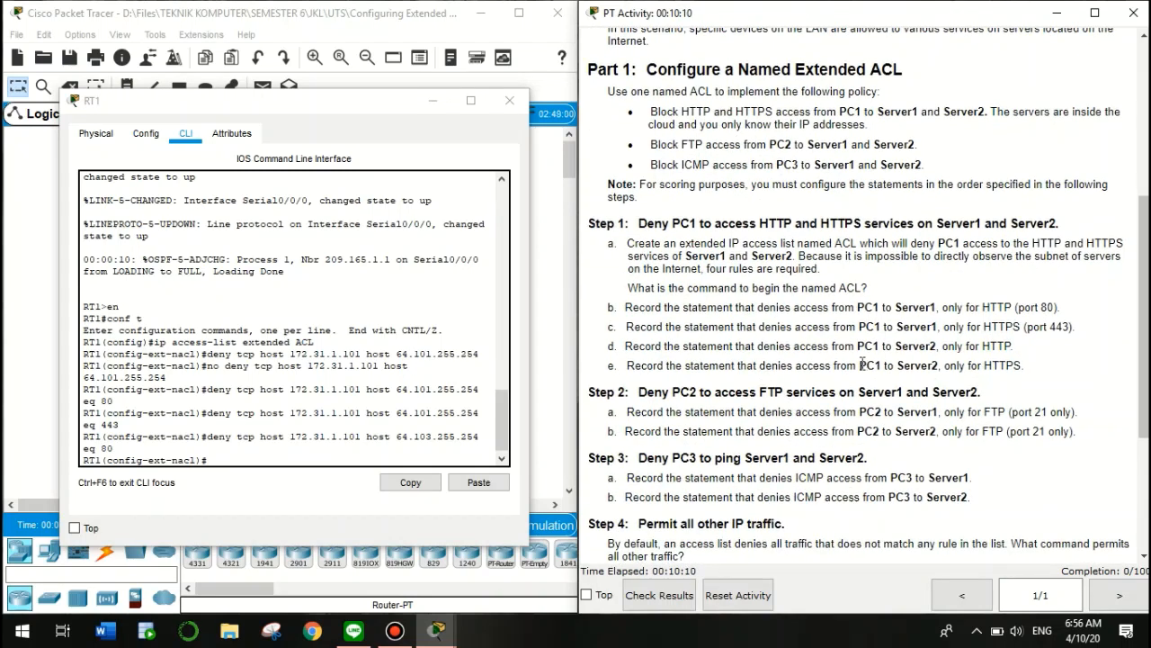
{"action": "left_click_drag", "start_coordinate": [860, 366], "coordinate": [1042, 373]}
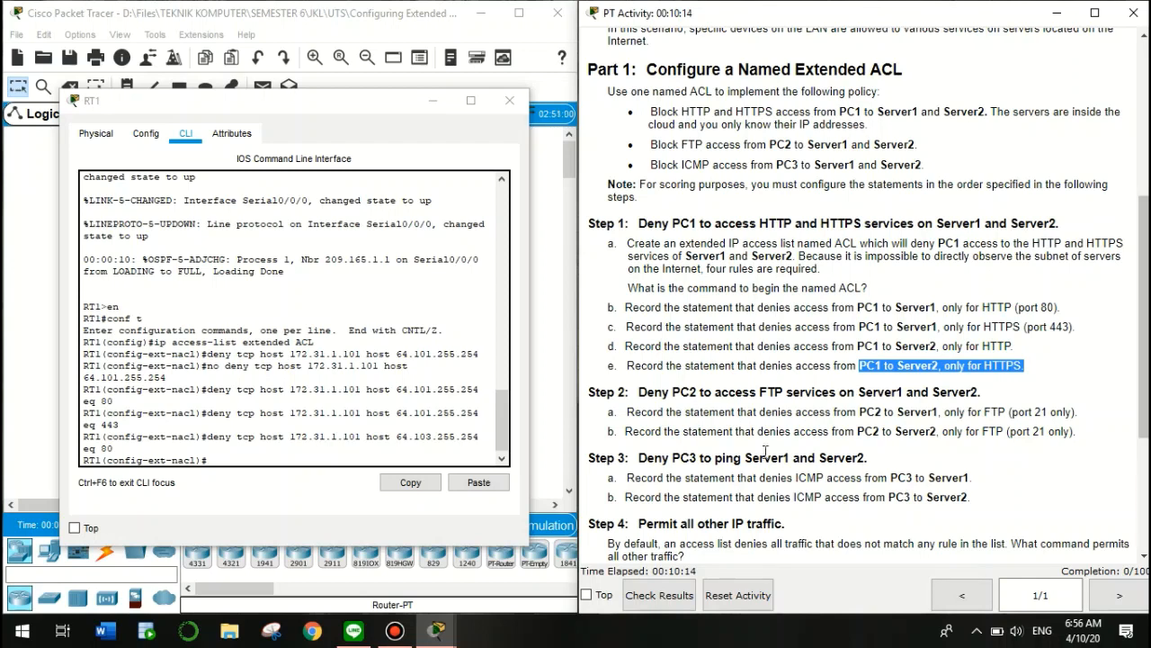
{"action": "left_click", "coordinate": [458, 458]}
{"action": "key", "text": "Up"}
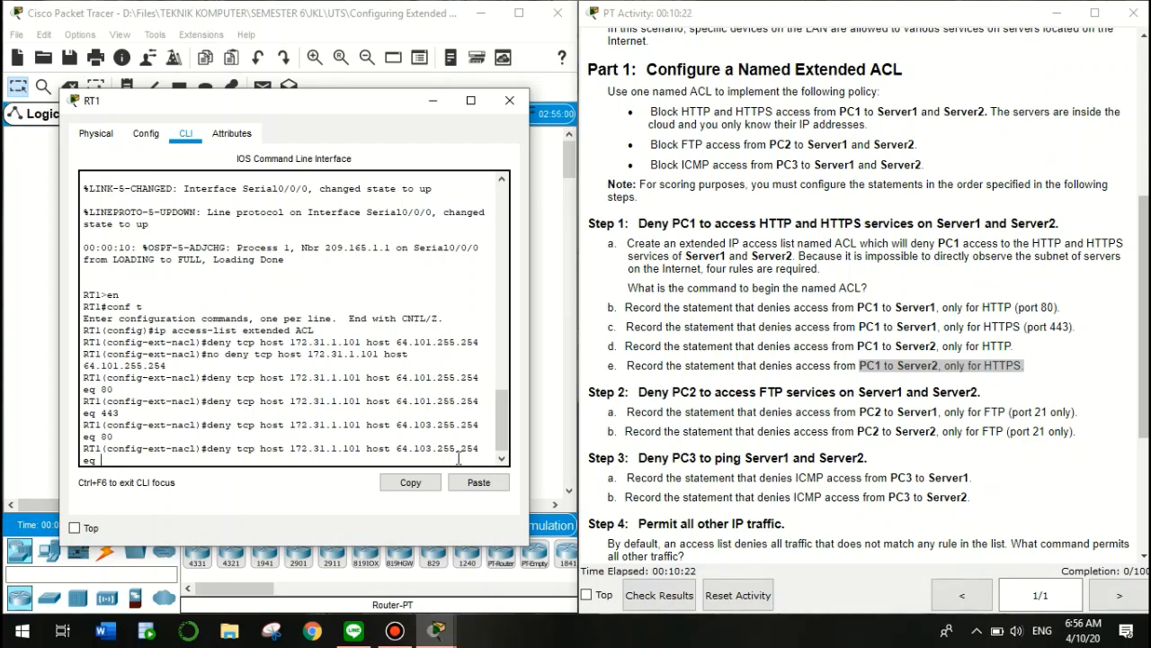
{"action": "type", "text": "443"}
{"action": "key", "text": "Return"}
{"action": "key", "text": "Return"}
{"action": "key", "text": "Return"}
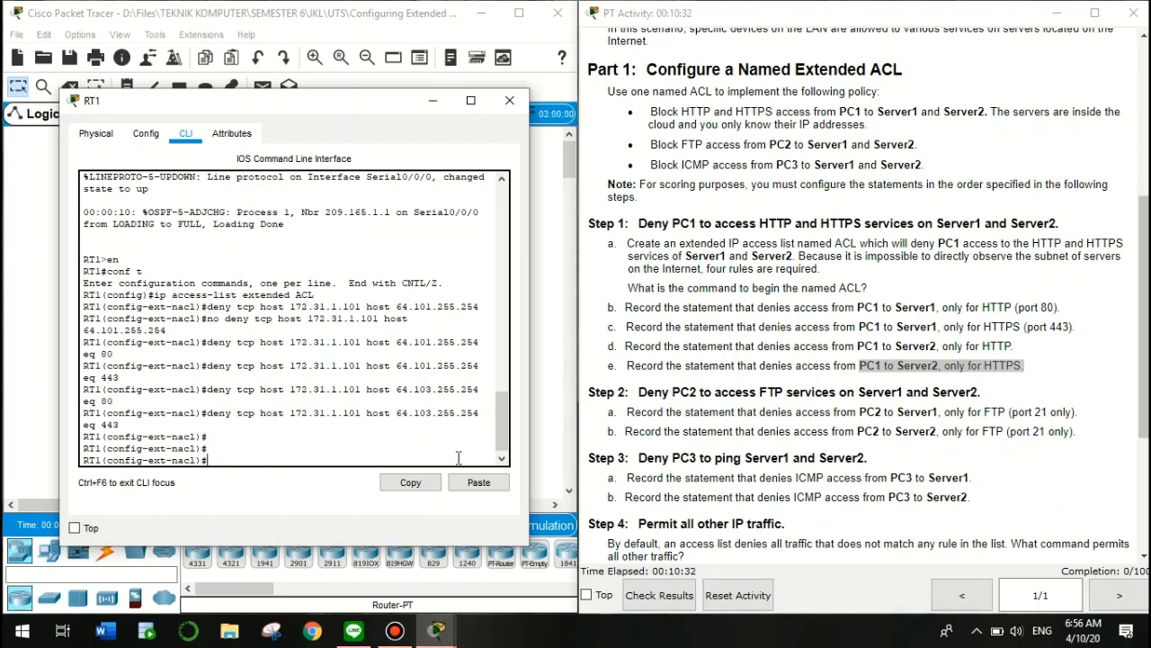
{"action": "left_click", "coordinate": [649, 390]}
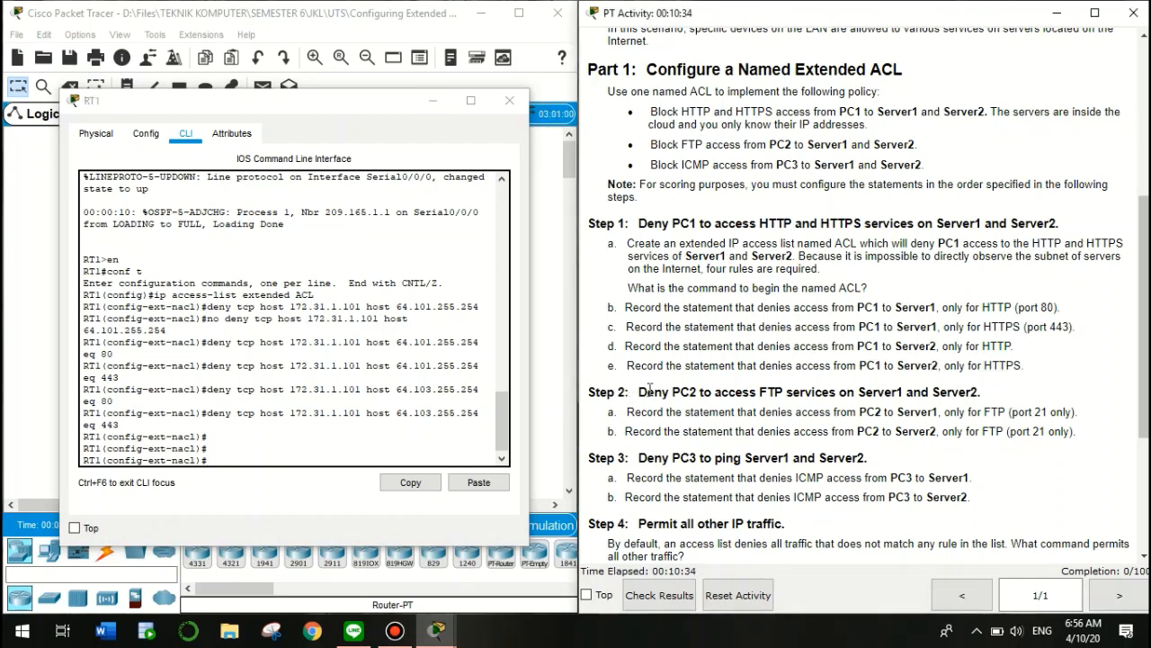
{"action": "left_click_drag", "start_coordinate": [639, 392], "coordinate": [964, 392]}
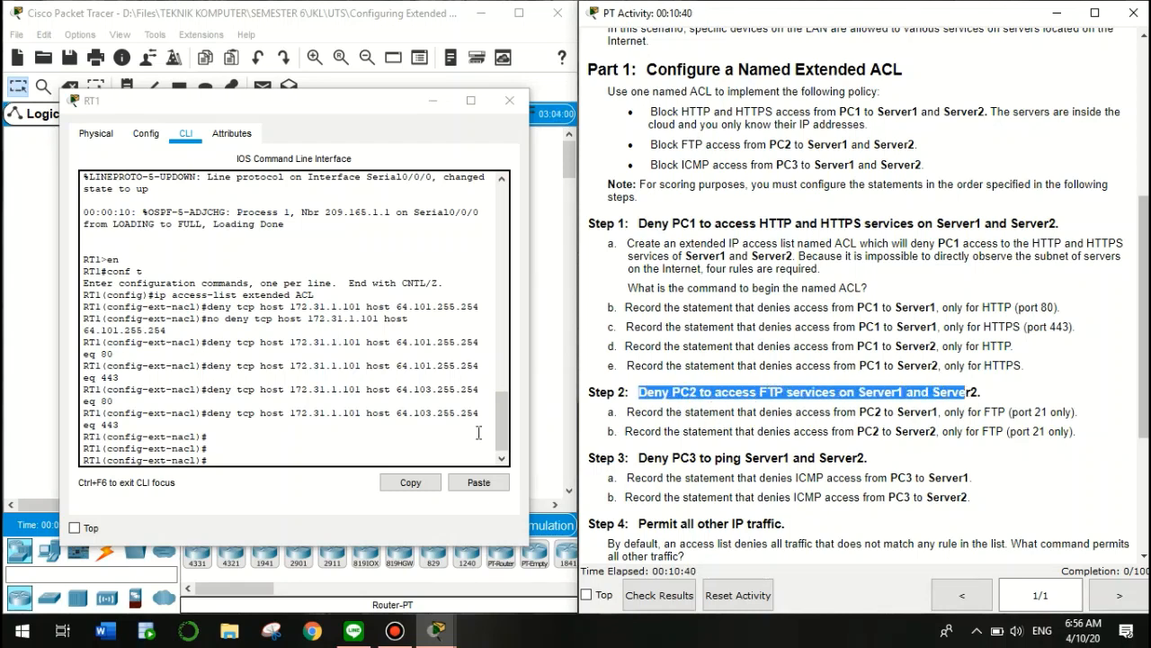
Recall the last deny rule and change its port to 21 for FTP
{"action": "left_click", "coordinate": [628, 412]}
{"action": "double_click", "coordinate": [628, 412]}
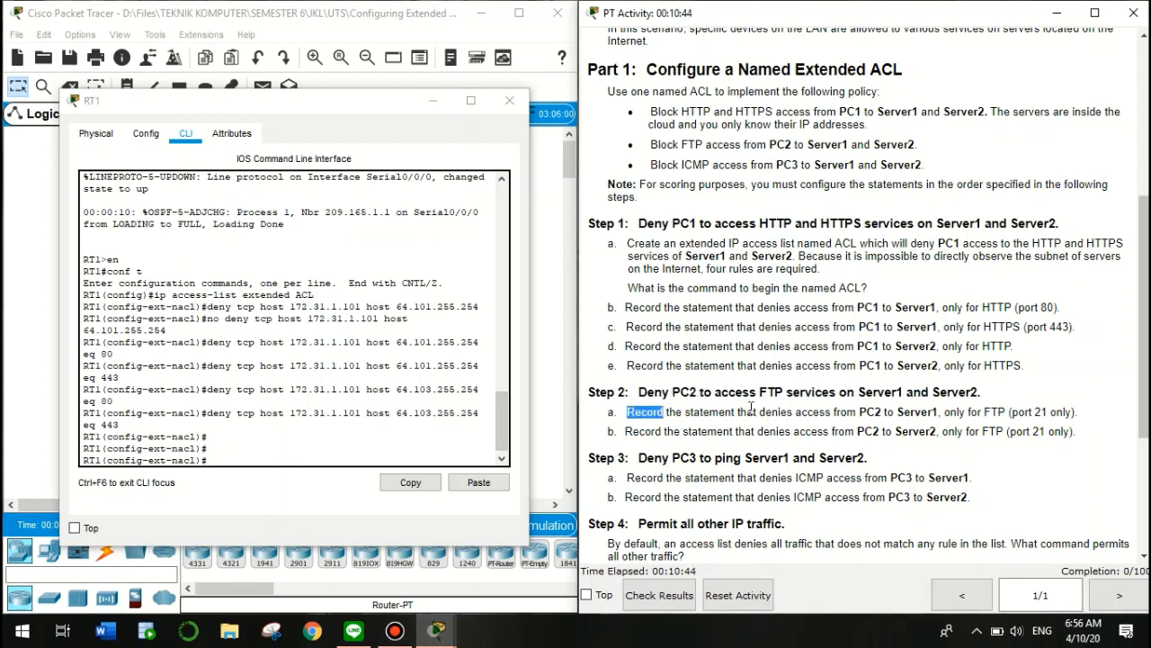
{"action": "left_click_drag", "start_coordinate": [751, 407], "coordinate": [904, 408]}
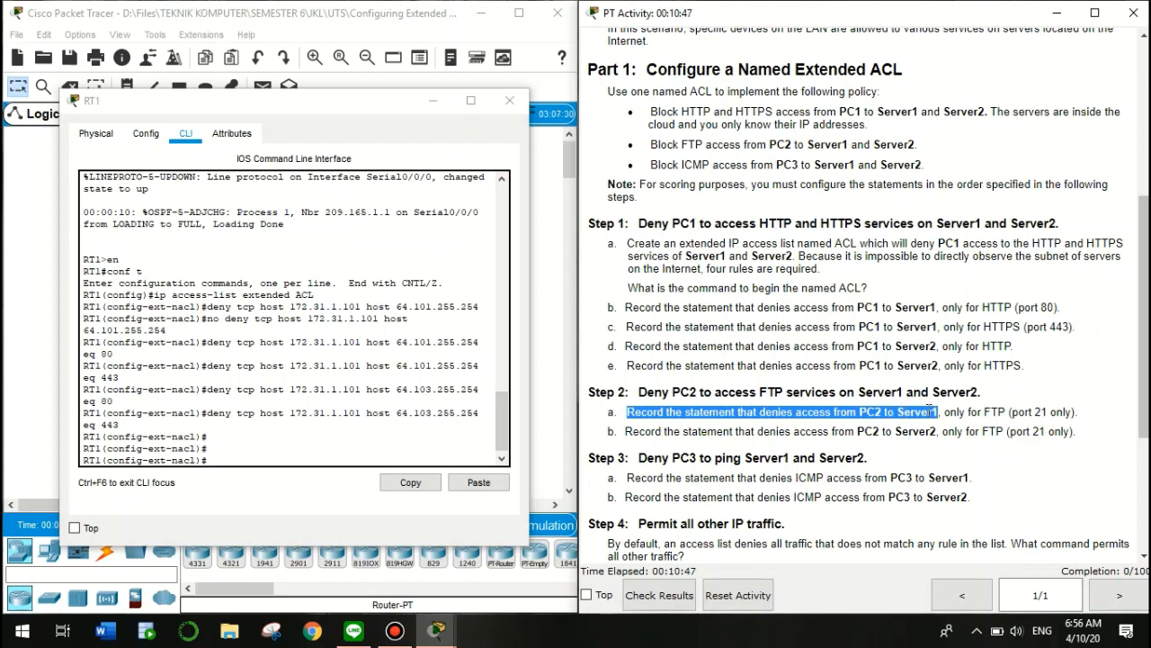
{"action": "left_click", "coordinate": [996, 412]}
{"action": "left_click_drag", "start_coordinate": [996, 412], "coordinate": [1084, 415]}
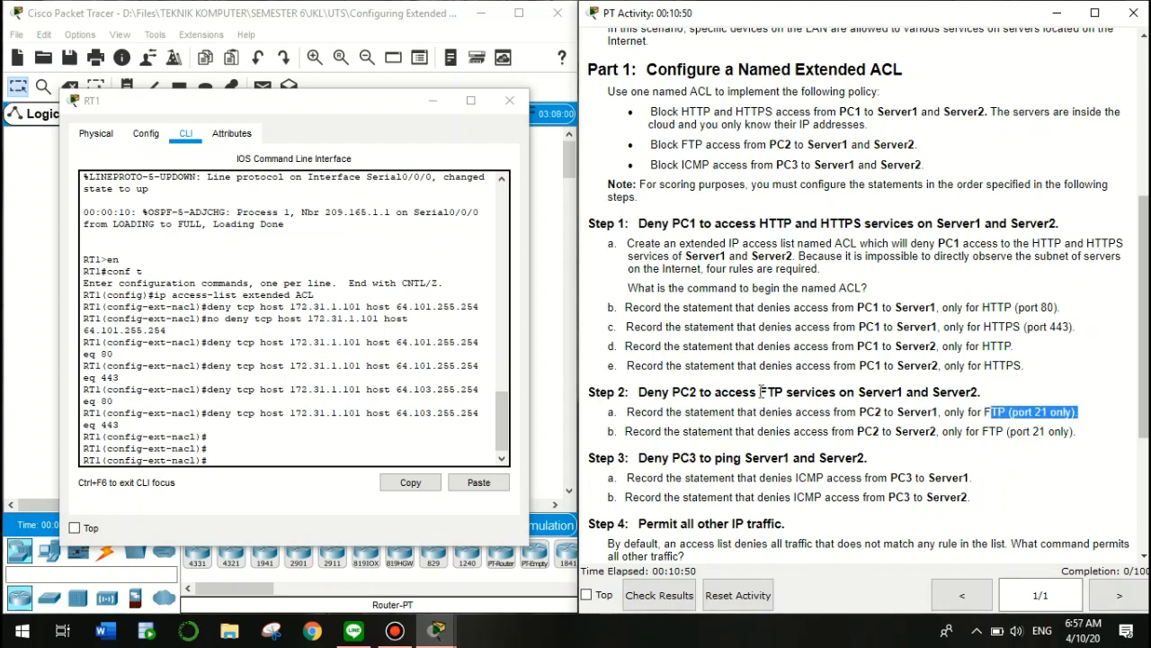
{"action": "left_click", "coordinate": [314, 454]}
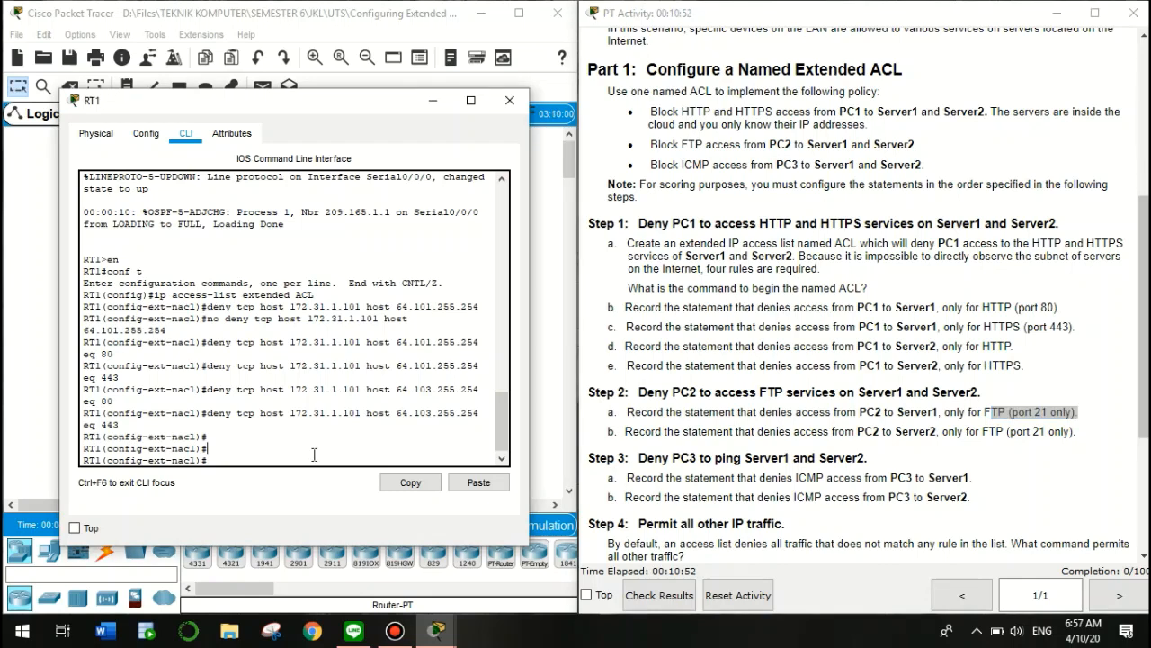
{"action": "key", "text": "Up"}
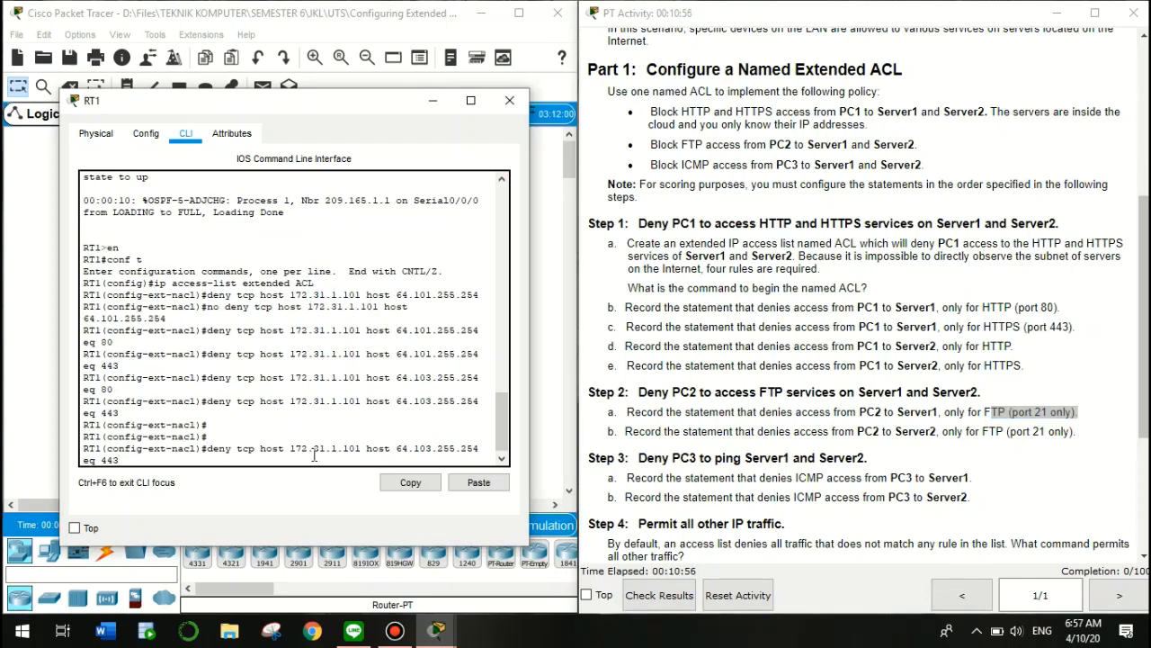
{"action": "key", "text": "BackSpace"}
{"action": "key", "text": "BackSpace"}
{"action": "key", "text": "BackSpace"}
{"action": "type", "text": "21"}
{"action": "left_click", "coordinate": [1015, 413]}
{"action": "left_click_drag", "start_coordinate": [1014, 413], "coordinate": [1045, 416]}
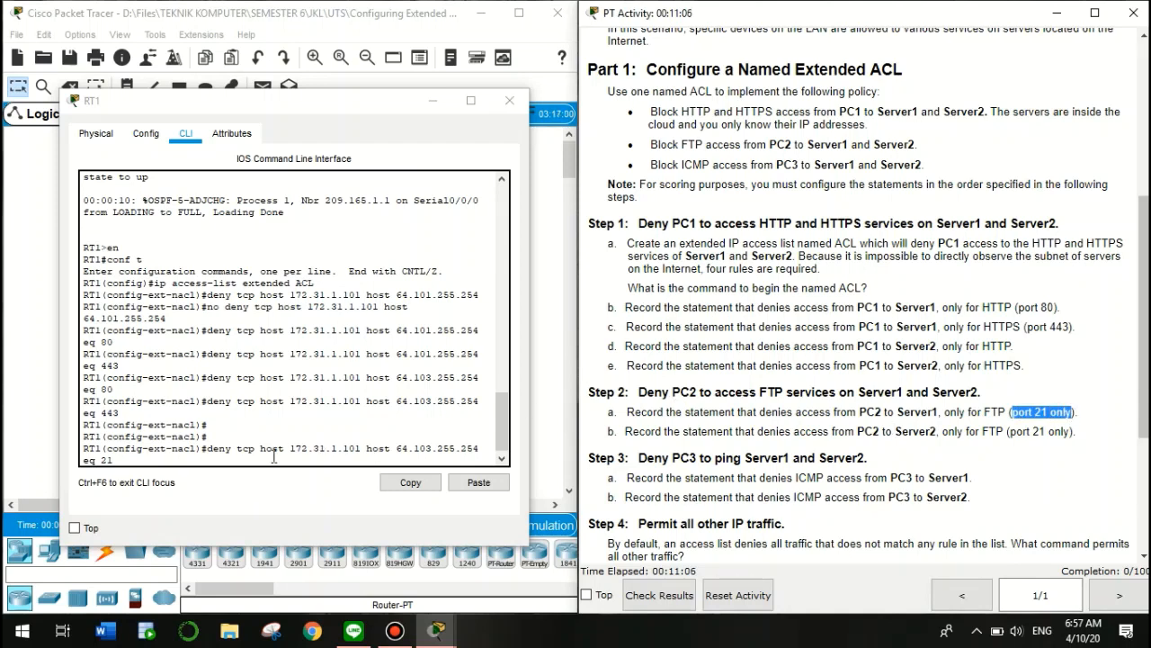
{"action": "left_click", "coordinate": [193, 461]}
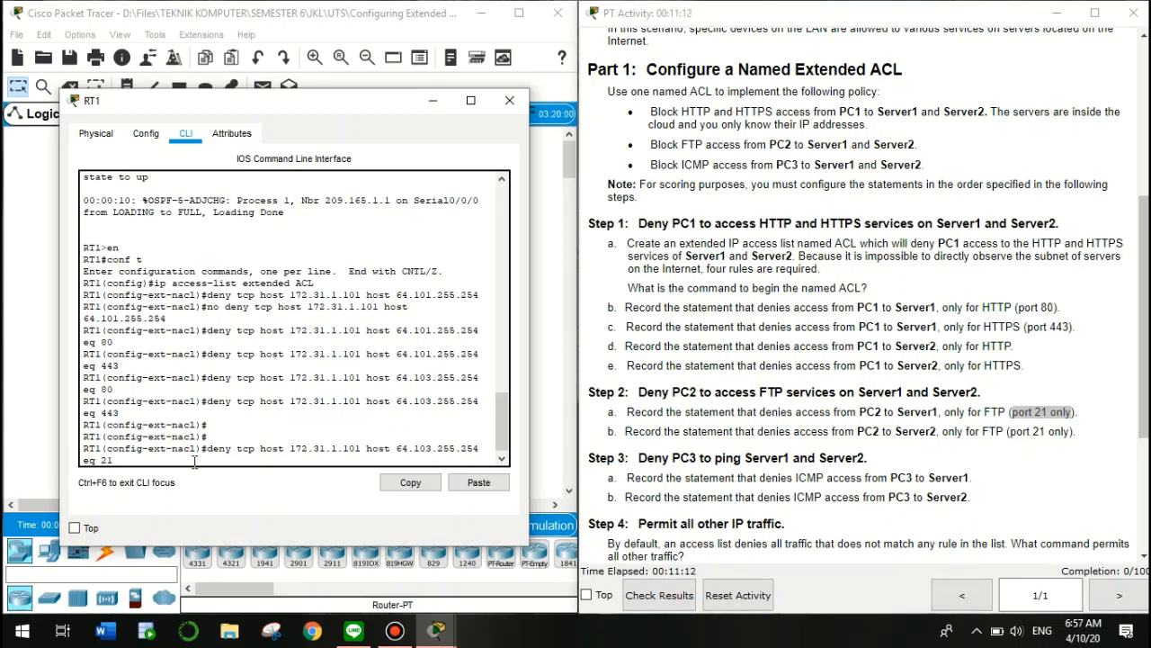
Change the rule's source address to PC2's 172.31.1.102
{"action": "left_click", "coordinate": [809, 294]}
{"action": "scroll", "coordinate": [808, 294], "scroll_direction": "up", "scroll_amount": 5}
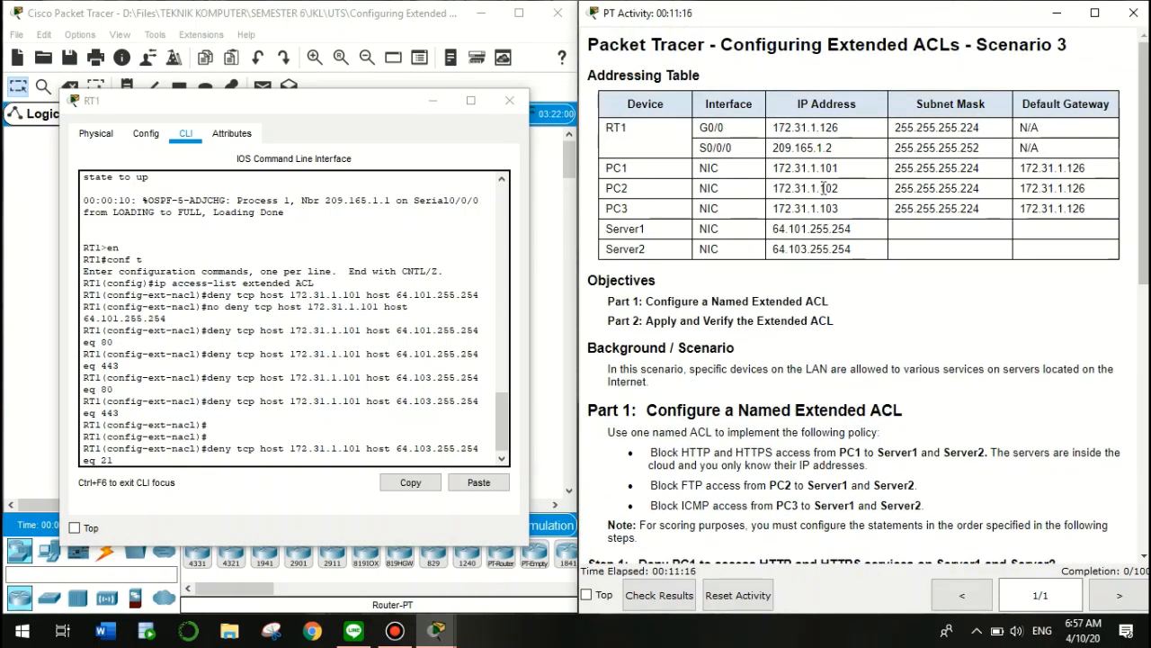
{"action": "left_click_drag", "start_coordinate": [819, 188], "coordinate": [850, 200]}
{"action": "left_click", "coordinate": [358, 448]}
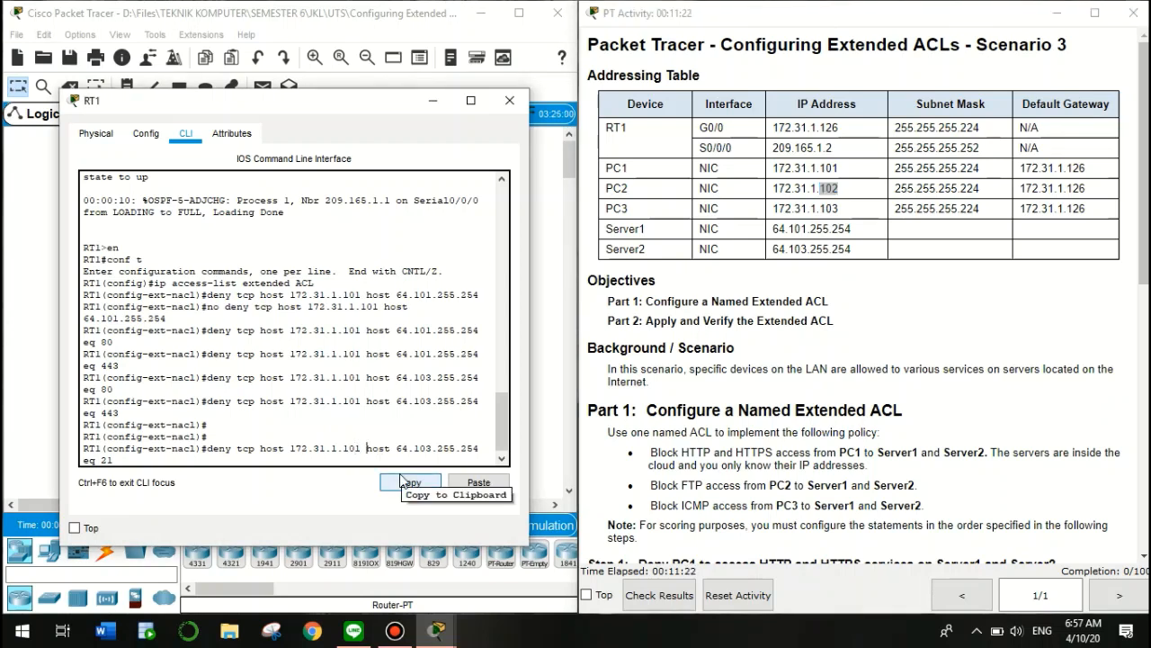
{"action": "key", "text": "BackSpace"}
{"action": "key", "text": "BackSpace"}
{"action": "type", "text": "2"}
Set the destination to Server1 64.101.255.254 and enter the PC2 FTP deny rule
{"action": "left_click", "coordinate": [770, 456]}
{"action": "scroll", "coordinate": [770, 455], "scroll_direction": "down", "scroll_amount": 4}
{"action": "scroll", "coordinate": [770, 455], "scroll_direction": "down", "scroll_amount": 1}
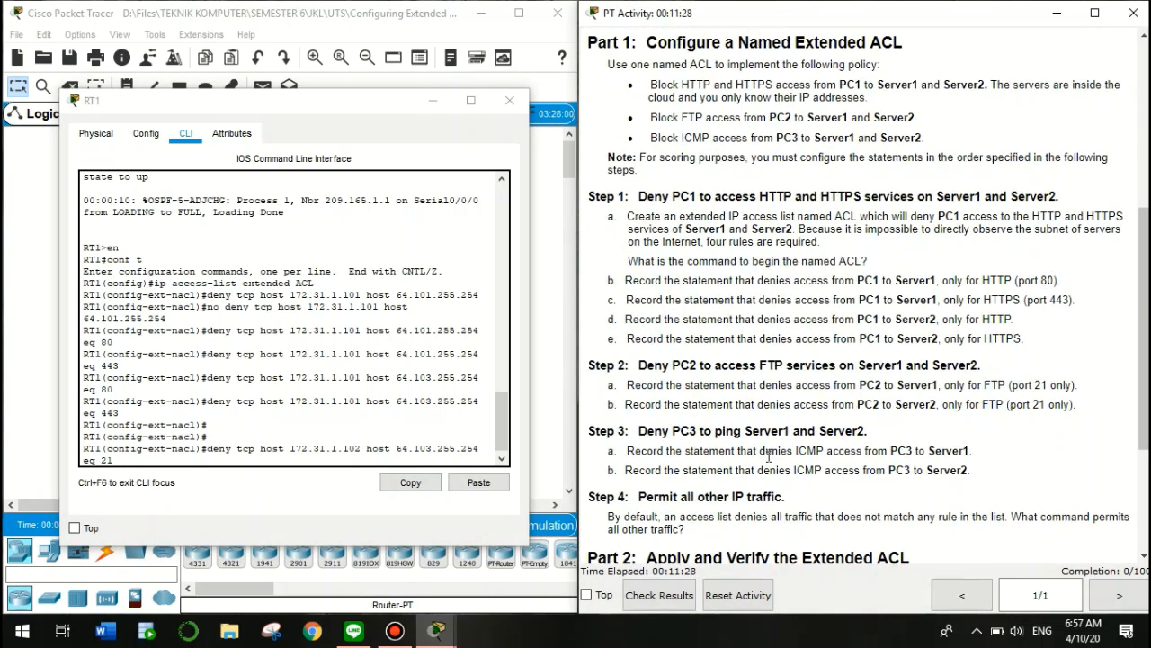
{"action": "scroll", "coordinate": [867, 315], "scroll_direction": "up", "scroll_amount": 5}
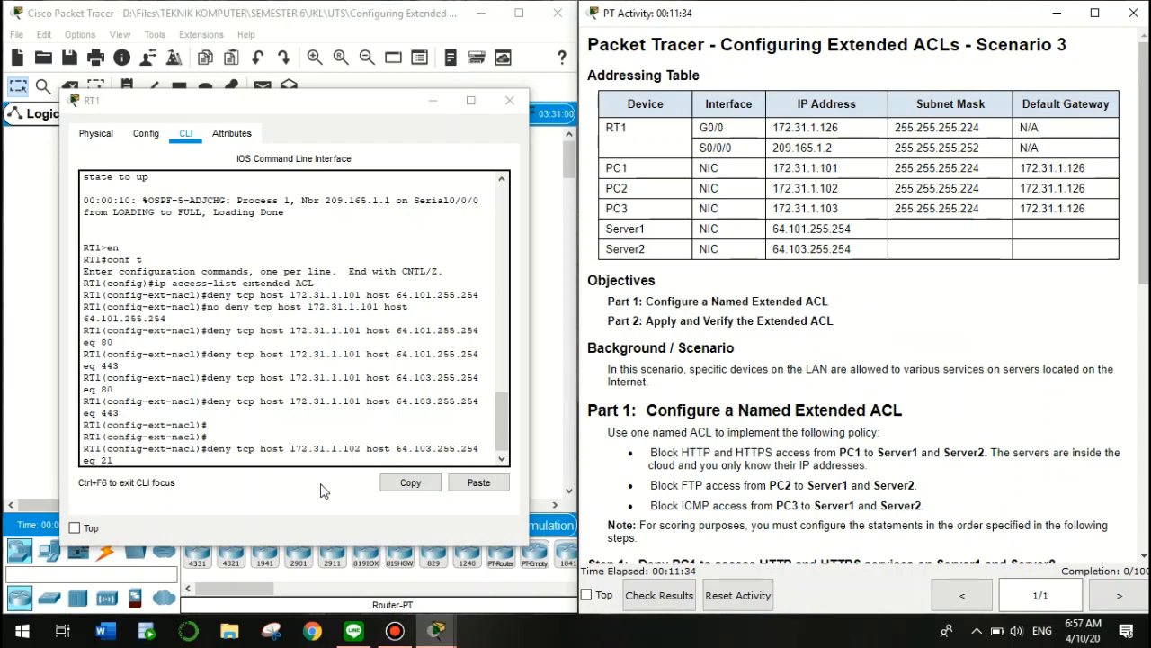
{"action": "left_click", "coordinate": [311, 460]}
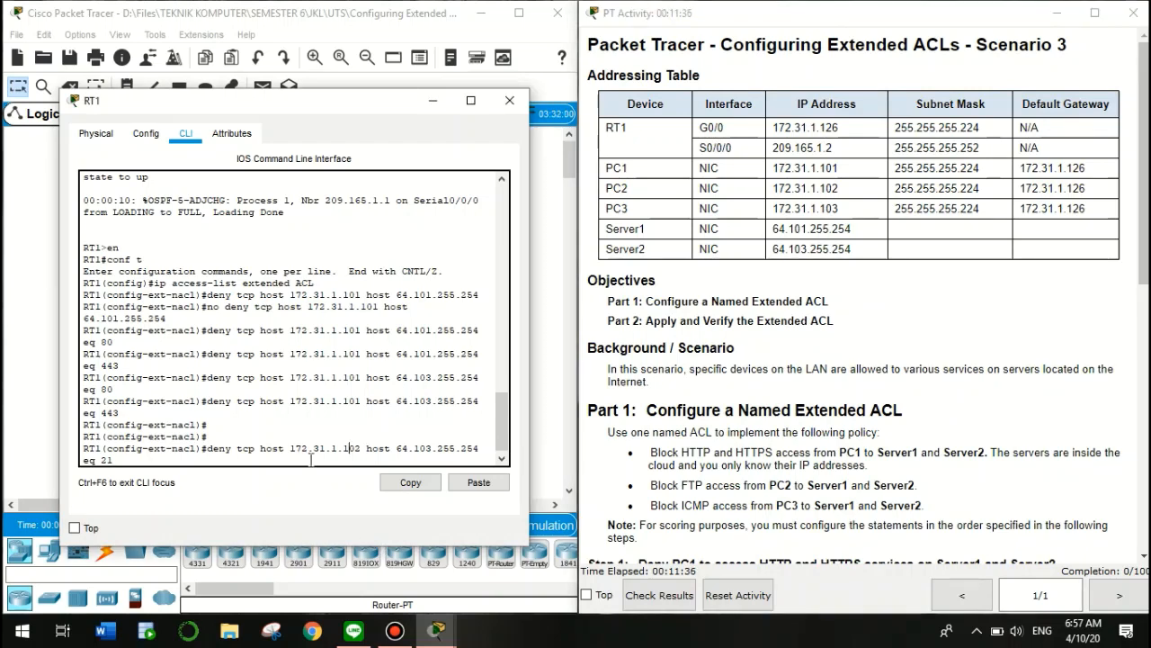
{"action": "key", "text": "Right"}
{"action": "key", "text": "Right"}
{"action": "key", "text": "Right"}
{"action": "key", "text": "Right"}
{"action": "key", "text": "Delete"}
{"action": "type", "text": "1"}
{"action": "key", "text": "Return"}
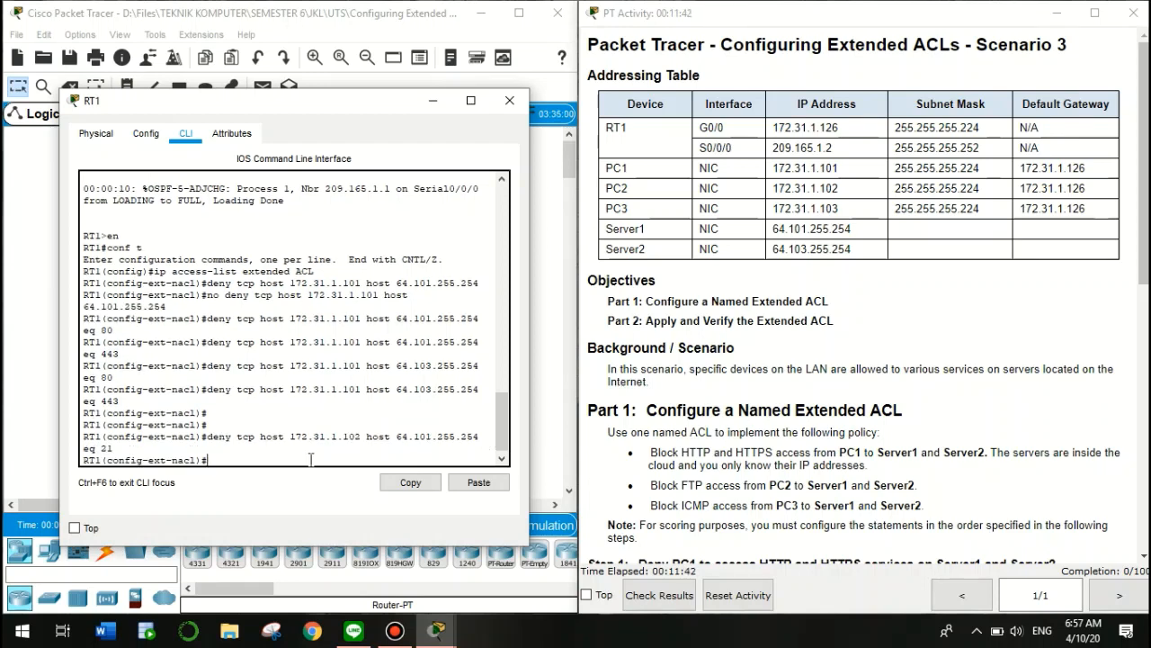
{"action": "key", "text": "Up"}
{"action": "left_click", "coordinate": [633, 377]}
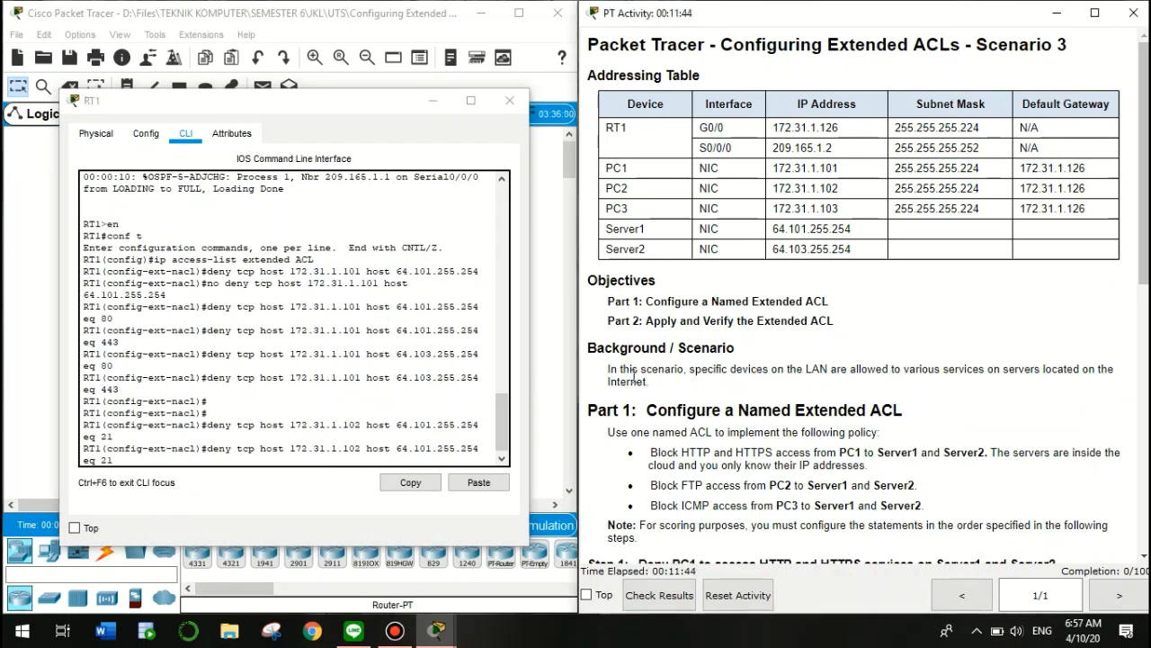
Change the recalled FTP rule's destination to 64.103.255.254 and enter it for PC2-to-Server2
{"action": "scroll", "coordinate": [633, 376], "scroll_direction": "down", "scroll_amount": 5}
{"action": "scroll", "coordinate": [633, 377], "scroll_direction": "down", "scroll_amount": 5}
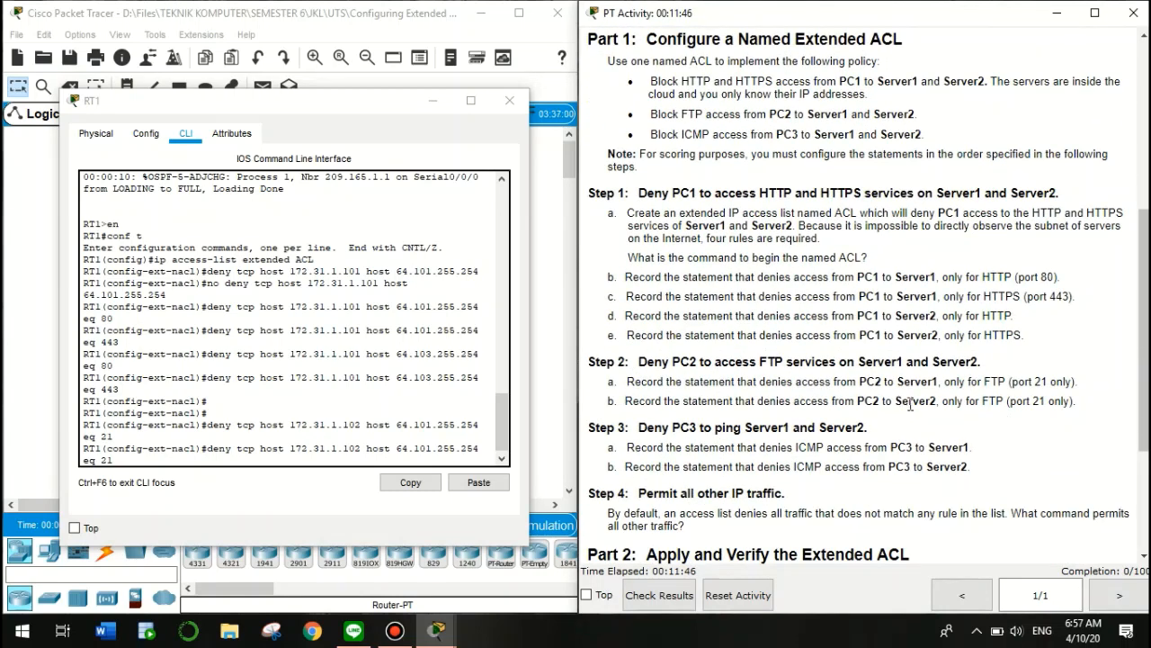
{"action": "left_click_drag", "start_coordinate": [856, 400], "coordinate": [1078, 399]}
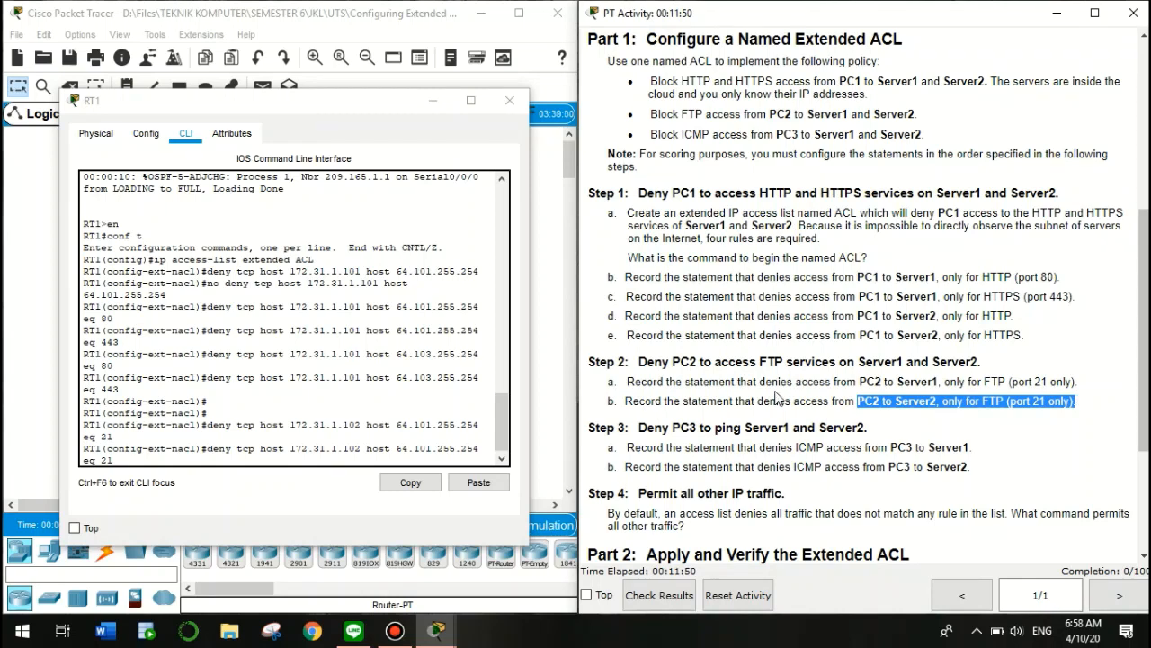
{"action": "left_click", "coordinate": [127, 460]}
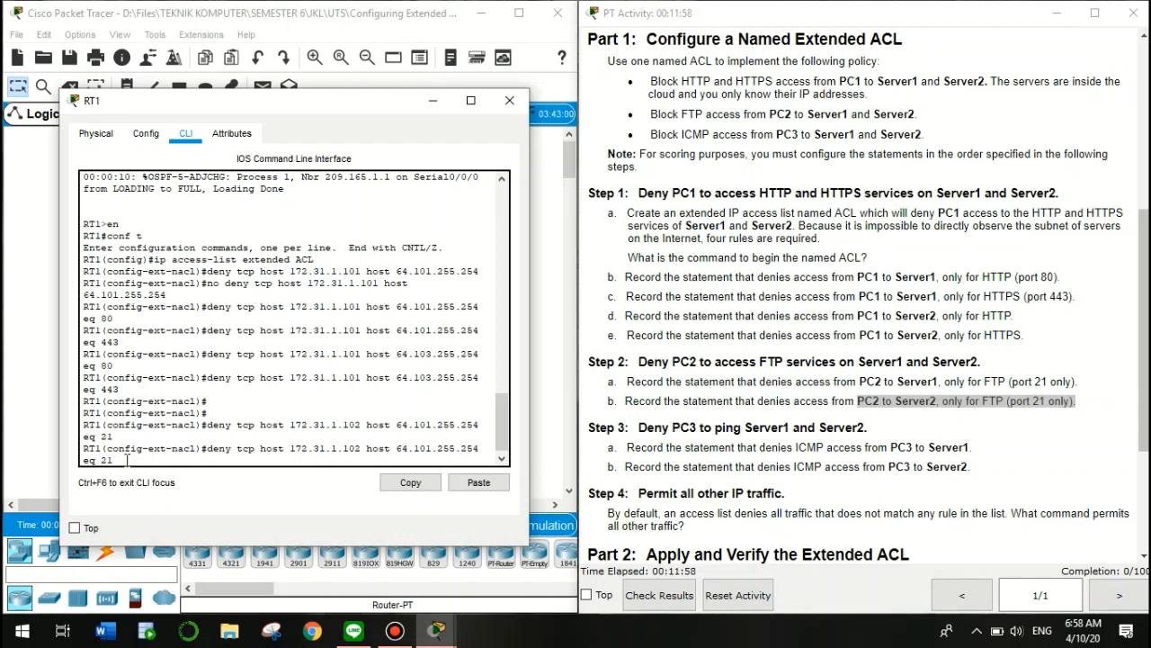
{"action": "key", "text": "BackSpace"}
{"action": "type", "text": "3"}
{"action": "key", "text": "Return"}
{"action": "key", "text": "Return"}
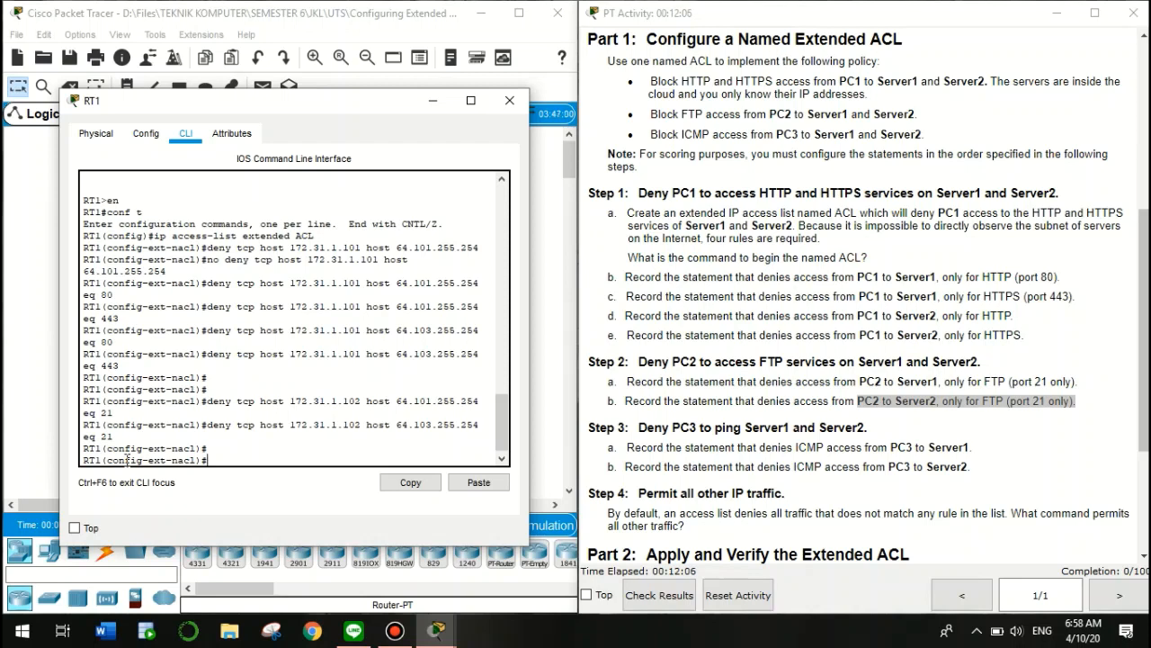
{"action": "left_click", "coordinate": [672, 378]}
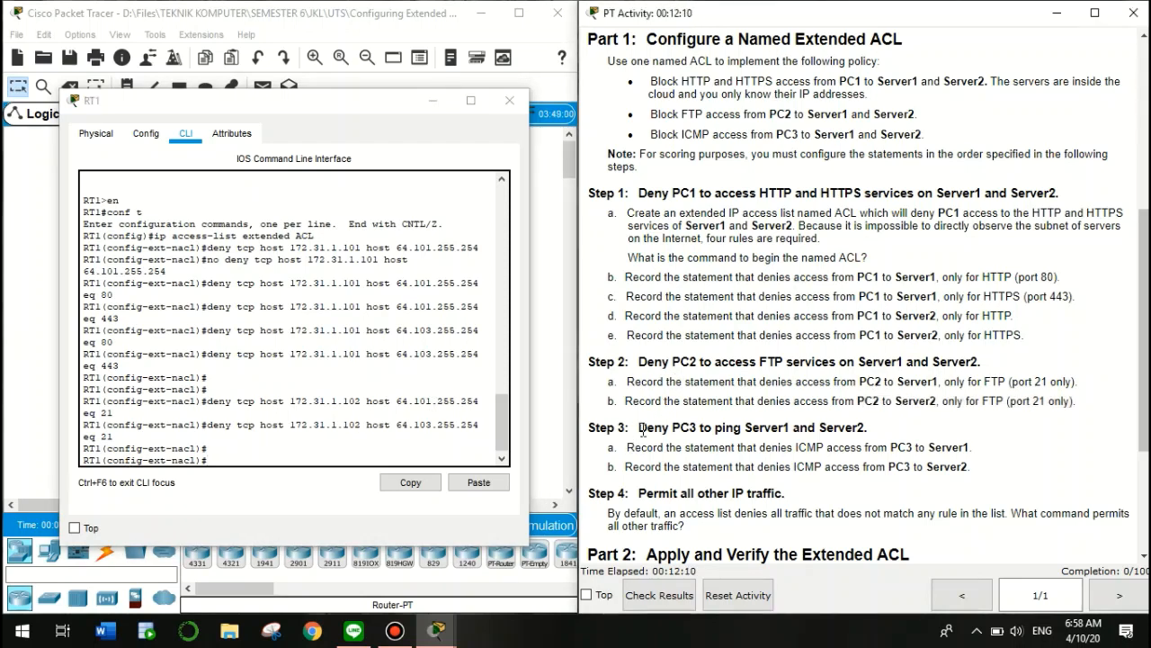
Recall the previous deny rule, drop its port and point its destination at Server1's 64.101.255.254
{"action": "left_click_drag", "start_coordinate": [639, 427], "coordinate": [907, 430]}
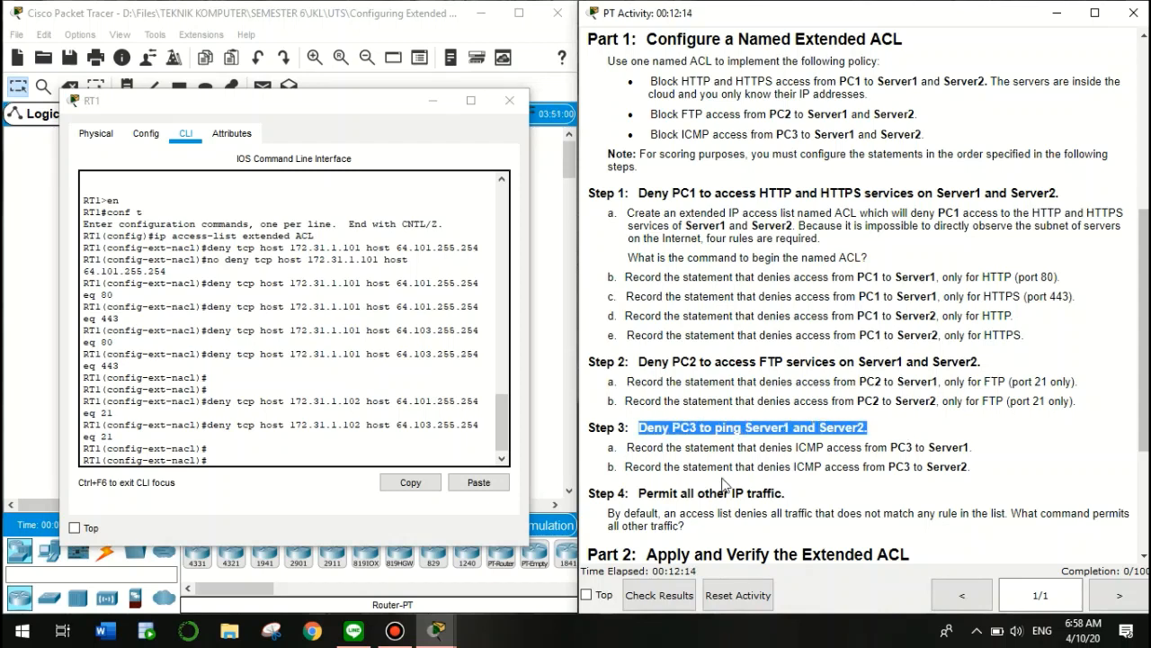
{"action": "left_click_drag", "start_coordinate": [627, 447], "coordinate": [970, 448]}
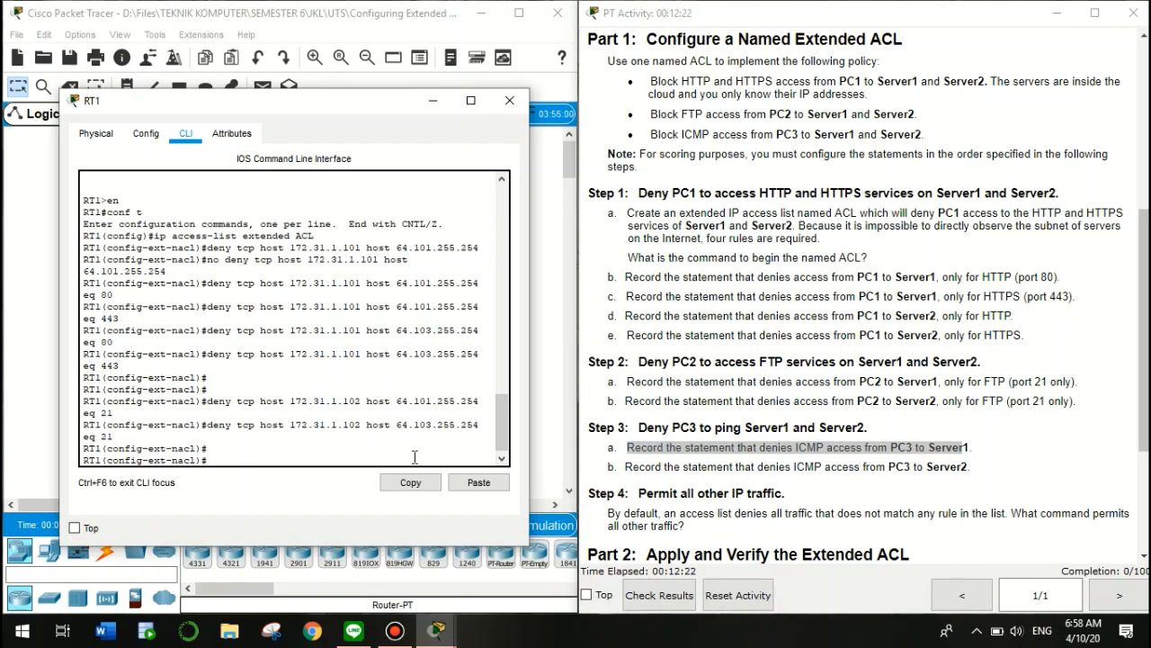
{"action": "key", "text": "Up"}
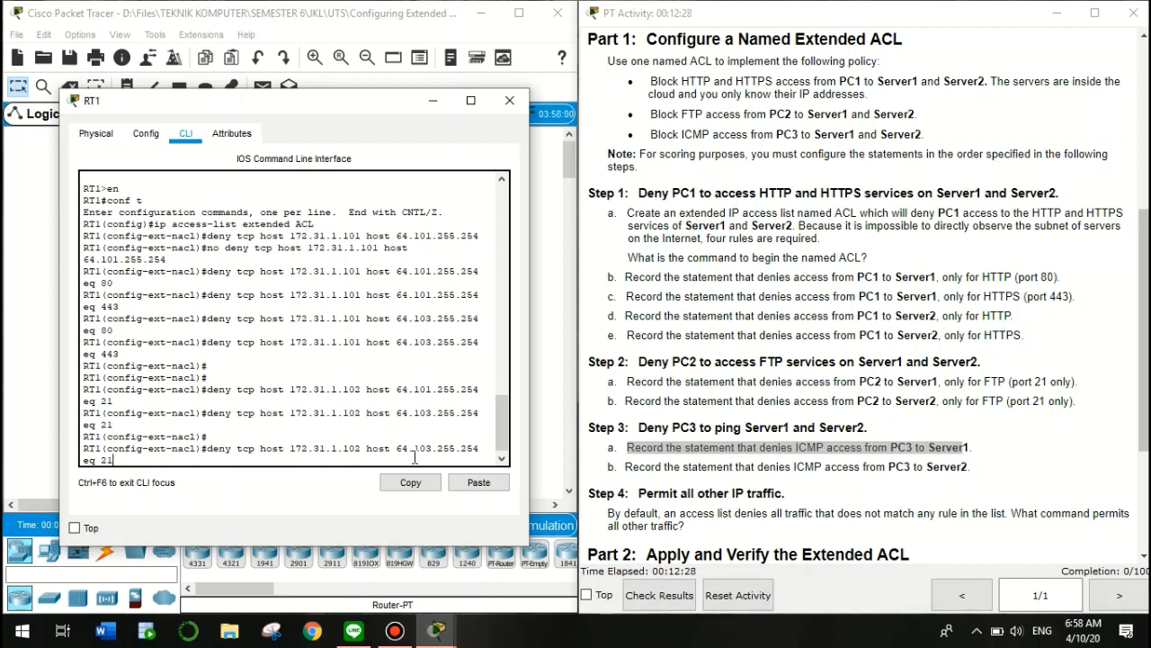
{"action": "key", "text": "BackSpace"}
{"action": "key", "text": "BackSpace"}
{"action": "key", "text": "BackSpace"}
{"action": "key", "text": "BackSpace"}
{"action": "key", "text": "BackSpace"}
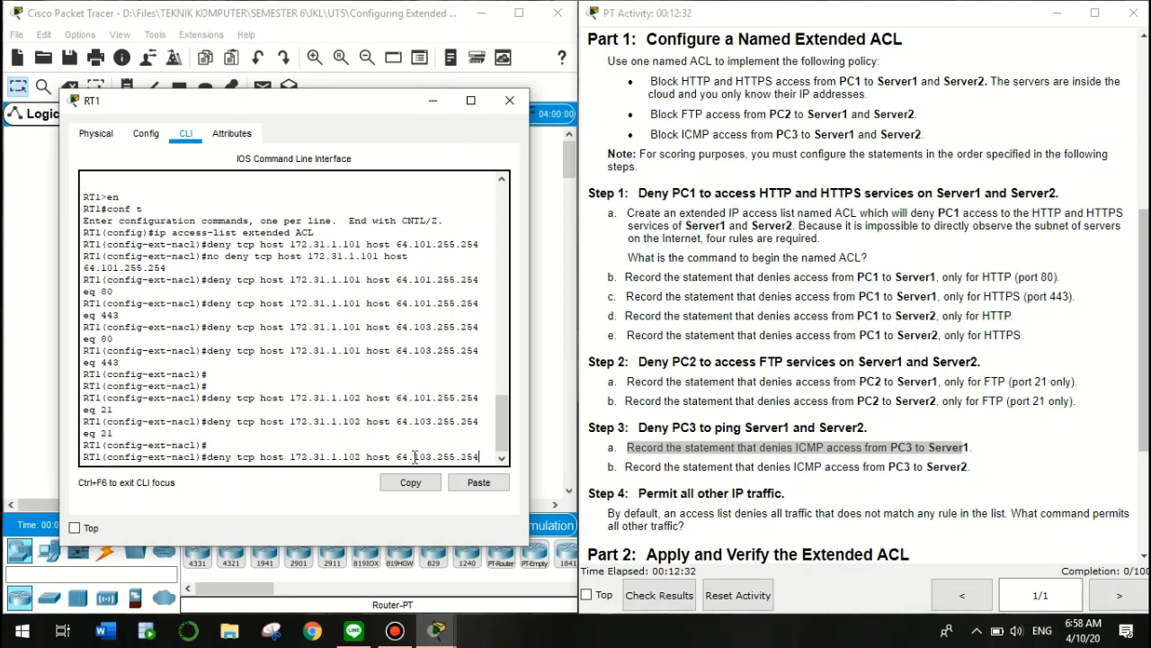
{"action": "key", "text": "Left"}
{"action": "key", "text": "Left"}
{"action": "key", "text": "Left"}
{"action": "key", "text": "Left"}
{"action": "key", "text": "BackSpace"}
{"action": "type", "text": "1"}
Change the rule's source host to PC3's address 172.31.1.103
{"action": "left_click", "coordinate": [679, 291]}
{"action": "scroll", "coordinate": [679, 291], "scroll_direction": "up", "scroll_amount": 5}
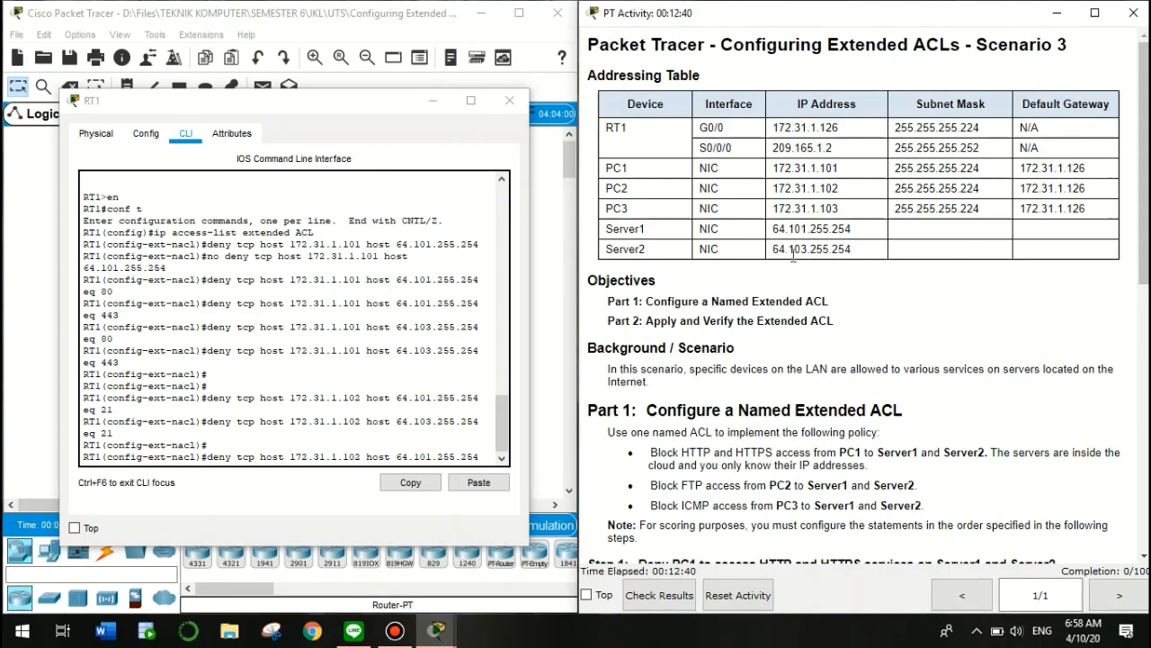
{"action": "mouse_move", "coordinate": [793, 228]}
{"action": "left_mouse_down"}
{"action": "mouse_move", "coordinate": [814, 244]}
{"action": "mouse_move", "coordinate": [810, 228]}
{"action": "left_mouse_up"}
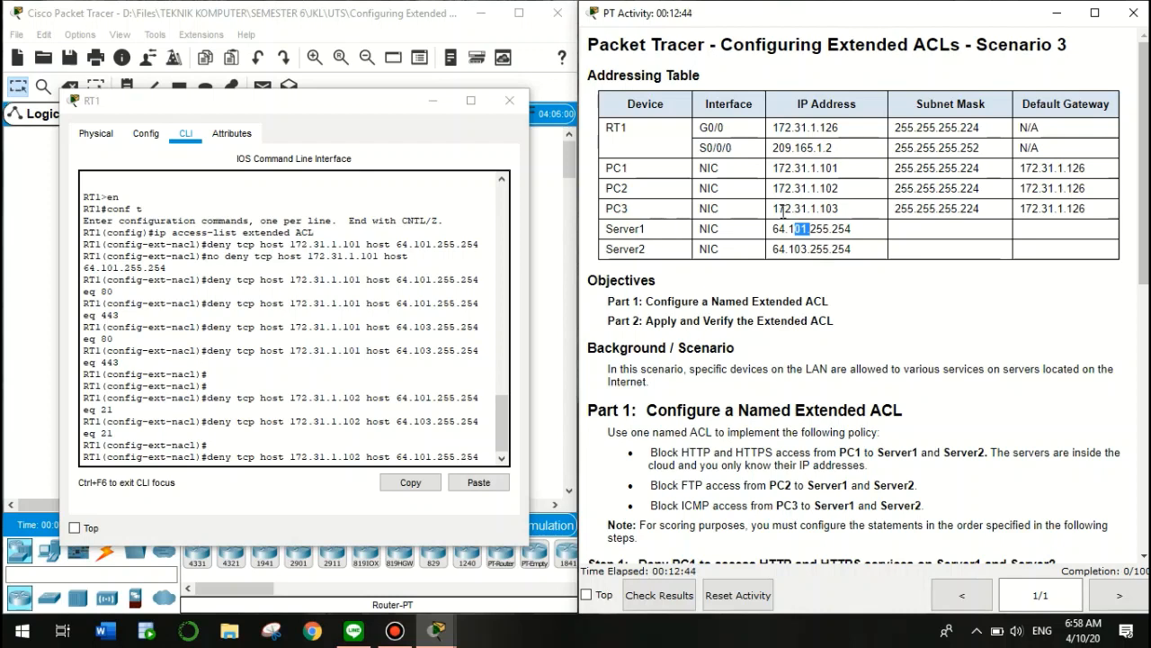
{"action": "left_click_drag", "start_coordinate": [784, 209], "coordinate": [850, 214]}
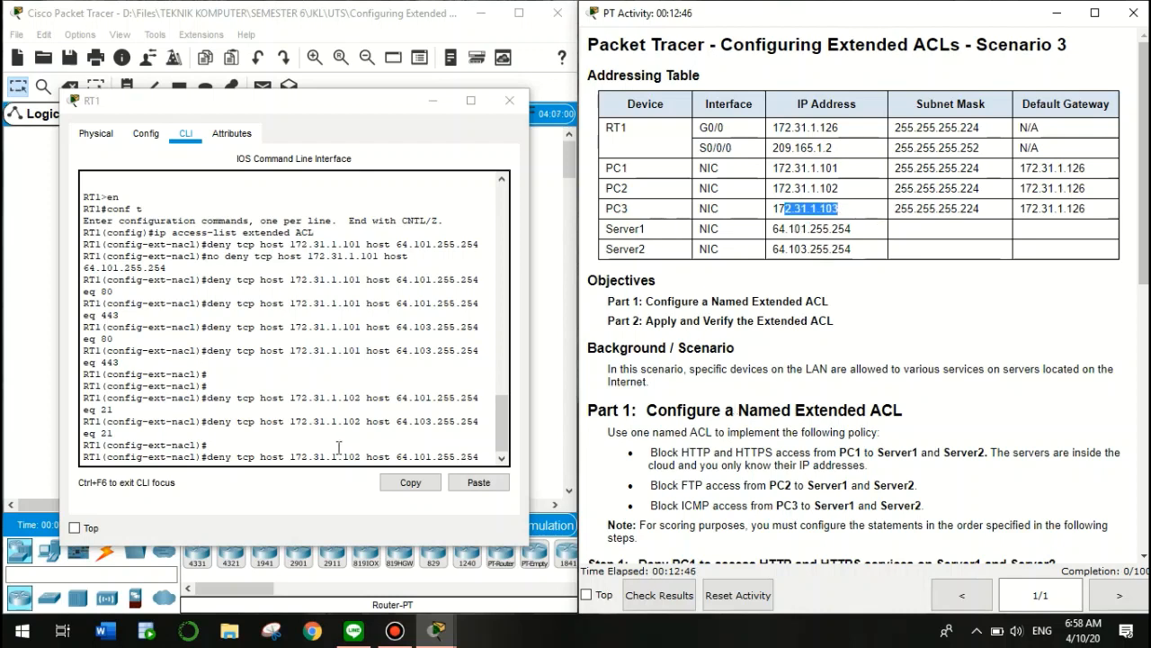
{"action": "left_click", "coordinate": [369, 455]}
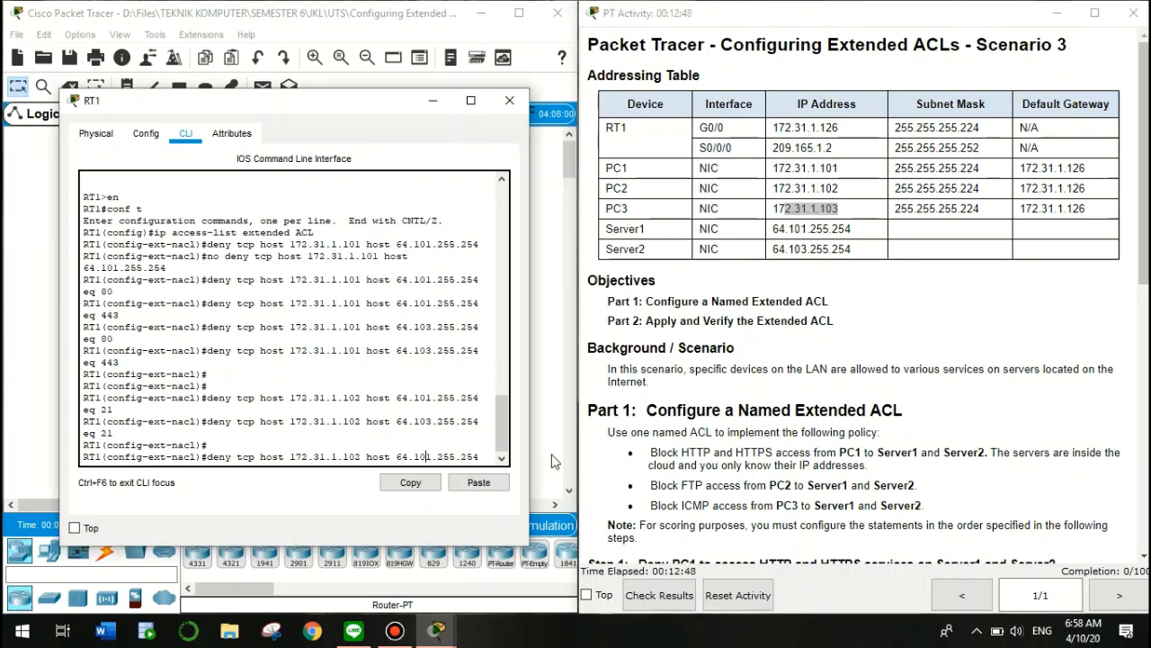
{"action": "key", "text": "Left"}
{"action": "key", "text": "Left"}
{"action": "key", "text": "Left"}
{"action": "key", "text": "Left"}
{"action": "key", "text": "Left"}
{"action": "key", "text": "Left"}
{"action": "key", "text": "BackSpace"}
{"action": "type", "text": "3"}
Switch the protocol to icmp and enter the PC3-to-Server1 ICMP deny rule
{"action": "left_click", "coordinate": [860, 417]}
{"action": "scroll", "coordinate": [861, 417], "scroll_direction": "down", "scroll_amount": 10}
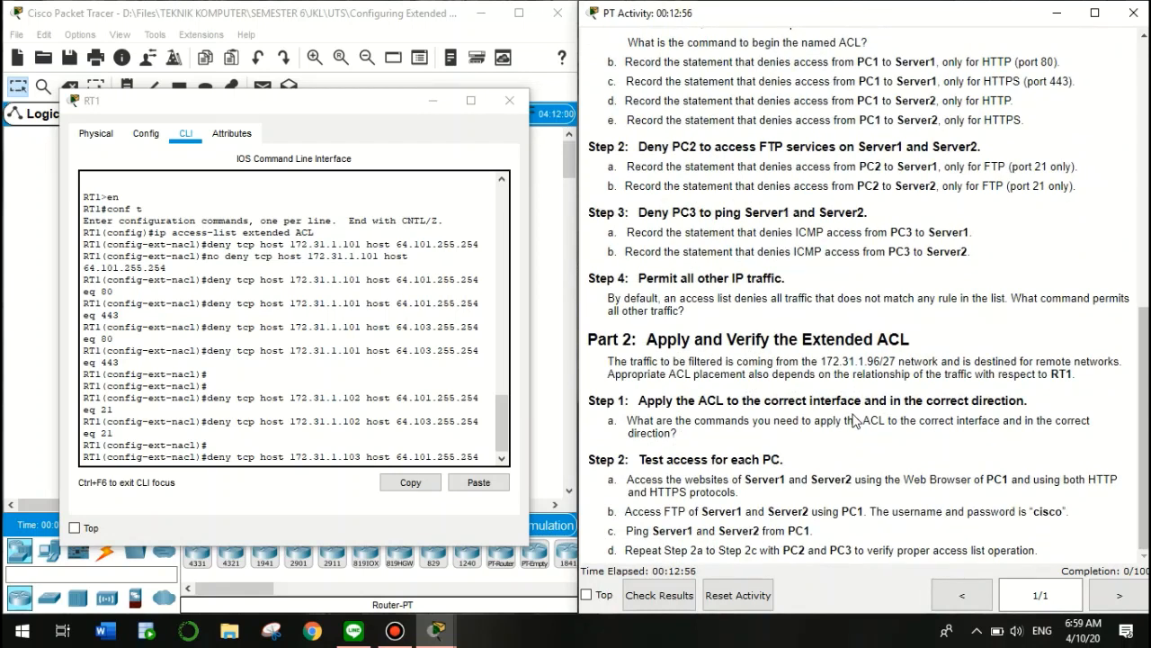
{"action": "double_click", "coordinate": [806, 232]}
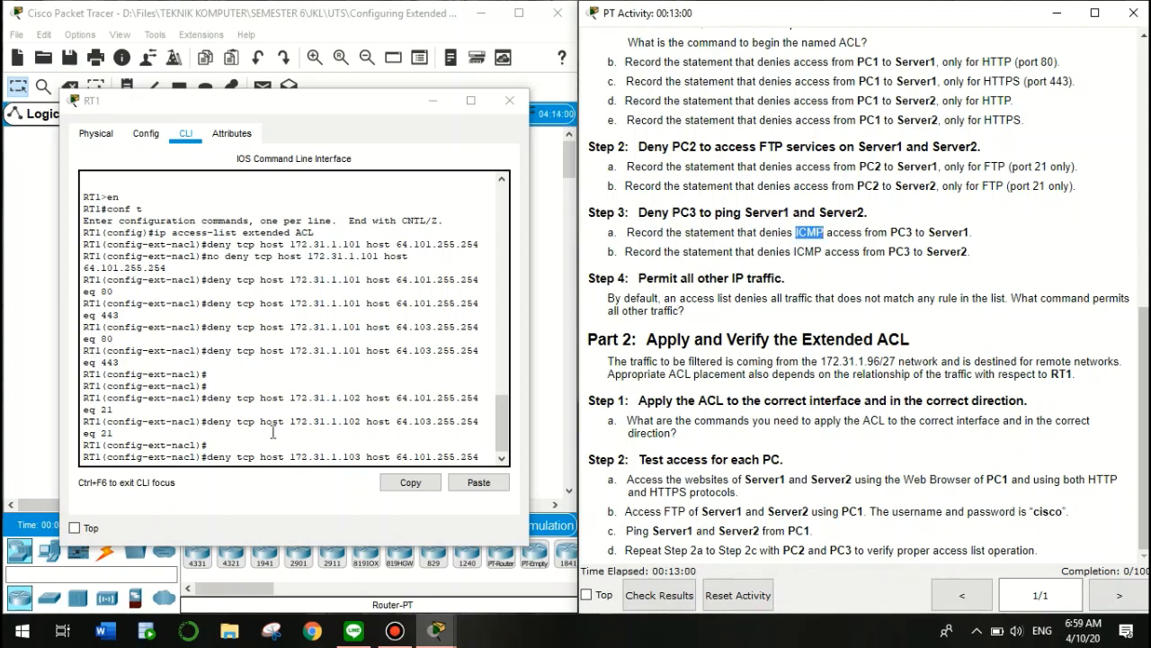
{"action": "left_click", "coordinate": [268, 459]}
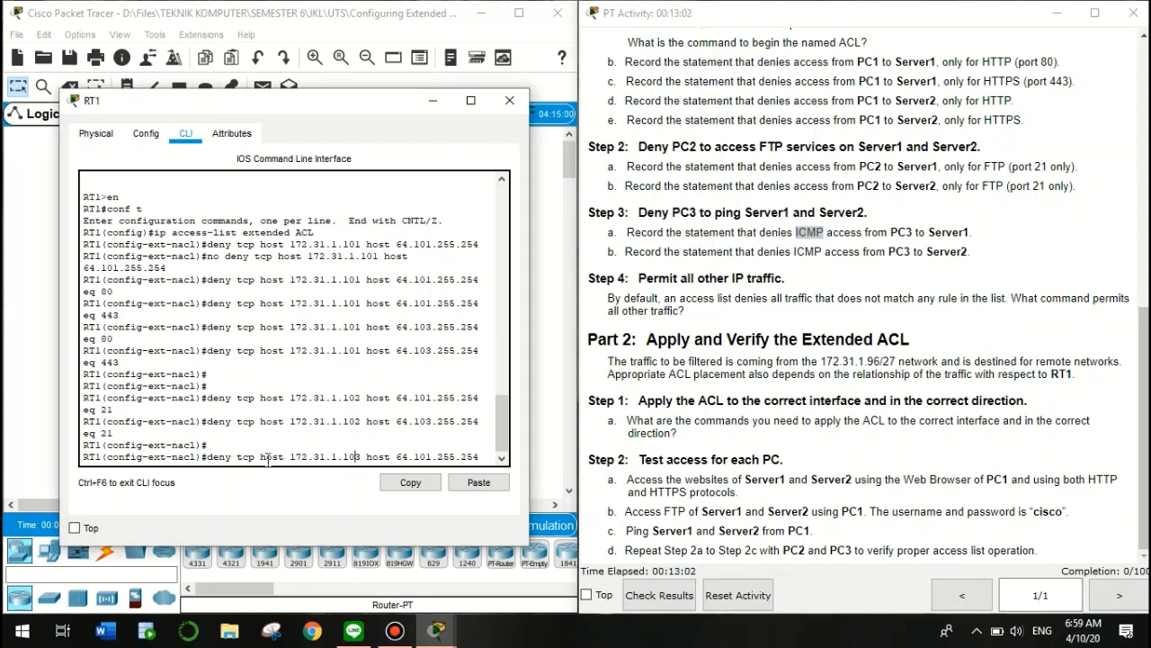
{"action": "key", "text": "Left"}
{"action": "key", "text": "Left"}
{"action": "key", "text": "Left"}
{"action": "key", "text": "Left"}
{"action": "key", "text": "Left"}
{"action": "key", "text": "Left"}
{"action": "key", "text": "Left"}
{"action": "key", "text": "Left"}
{"action": "key", "text": "Left"}
{"action": "key", "text": "Left"}
{"action": "key", "text": "Left"}
{"action": "key", "text": "Left"}
{"action": "key", "text": "Left"}
{"action": "key", "text": "BackSpace"}
{"action": "key", "text": "BackSpace"}
{"action": "key", "text": "BackSpace"}
{"action": "type", "text": "icmp"}
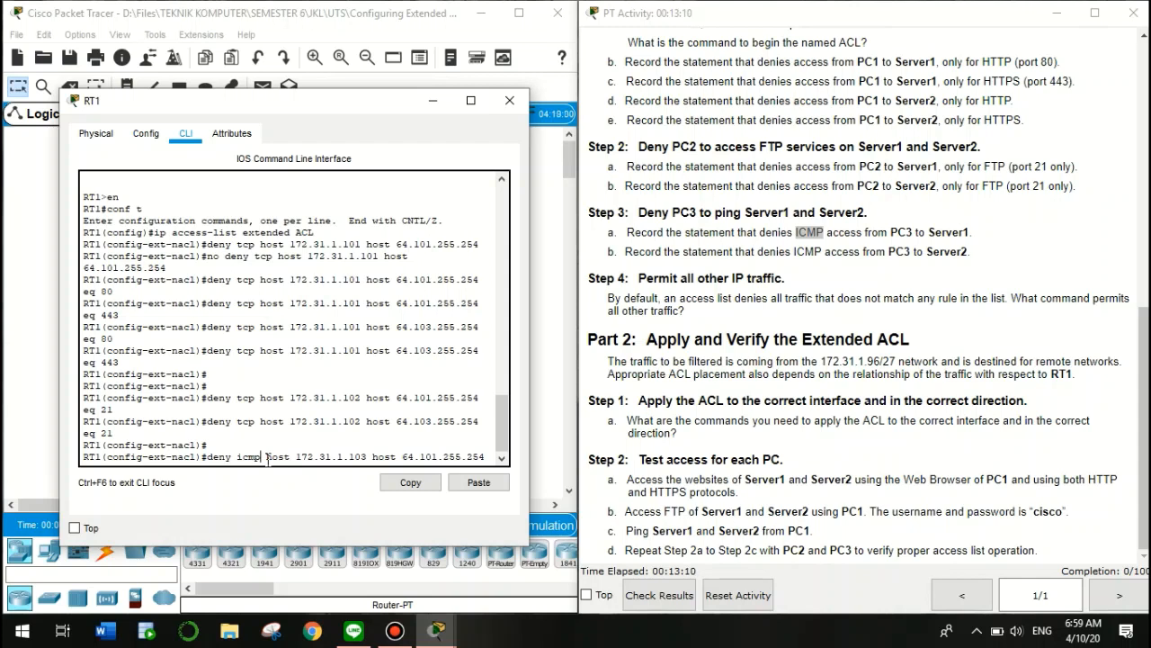
{"action": "key", "text": "Return"}
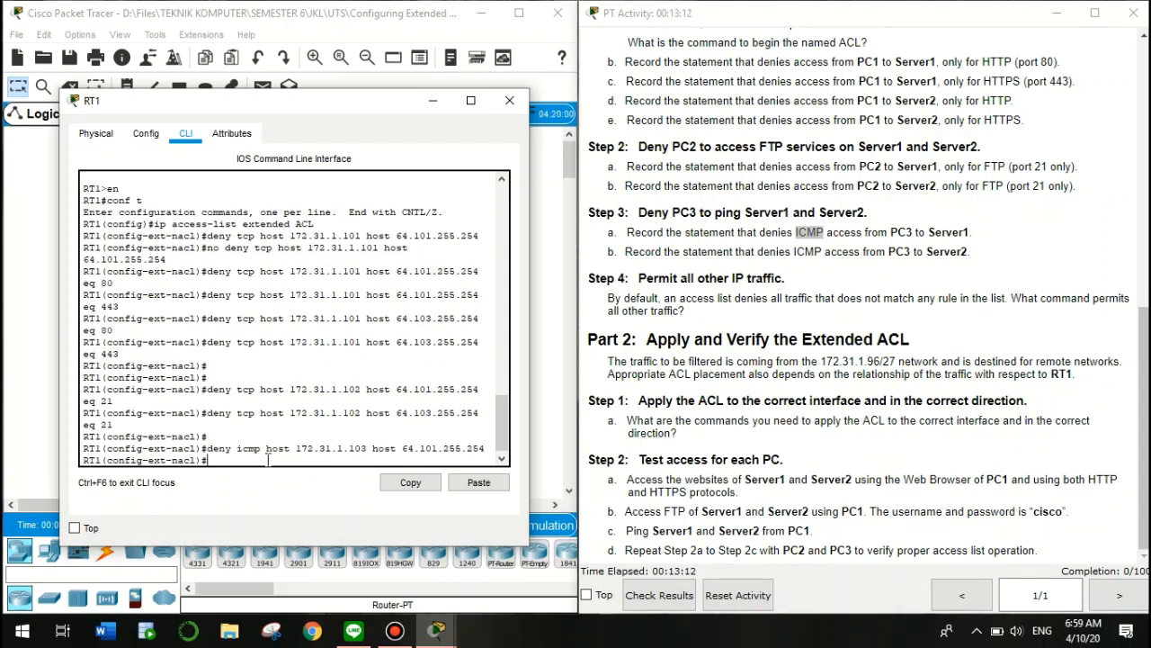
Add 'deny icmp host 172.31.1.103 host 64.103.255.254' for Server2
{"action": "key", "text": "Up"}
{"action": "left_click", "coordinate": [704, 360]}
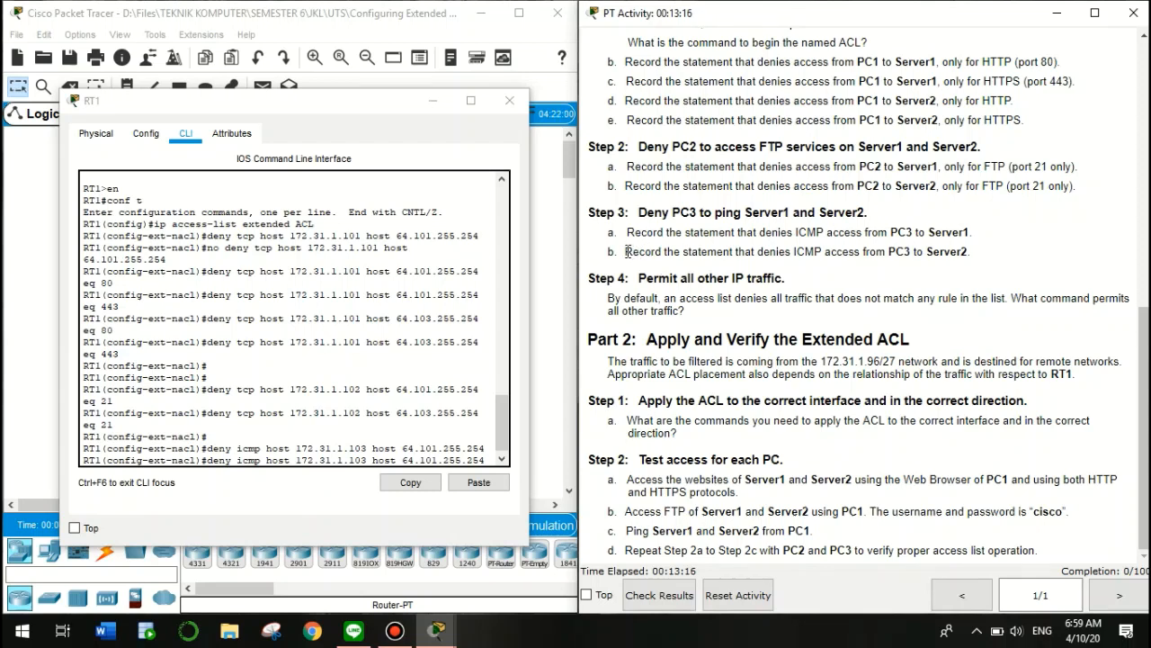
{"action": "left_click_drag", "start_coordinate": [791, 252], "coordinate": [916, 253]}
{"action": "left_click_drag", "start_coordinate": [986, 257], "coordinate": [987, 258]}
{"action": "left_click", "coordinate": [439, 457]}
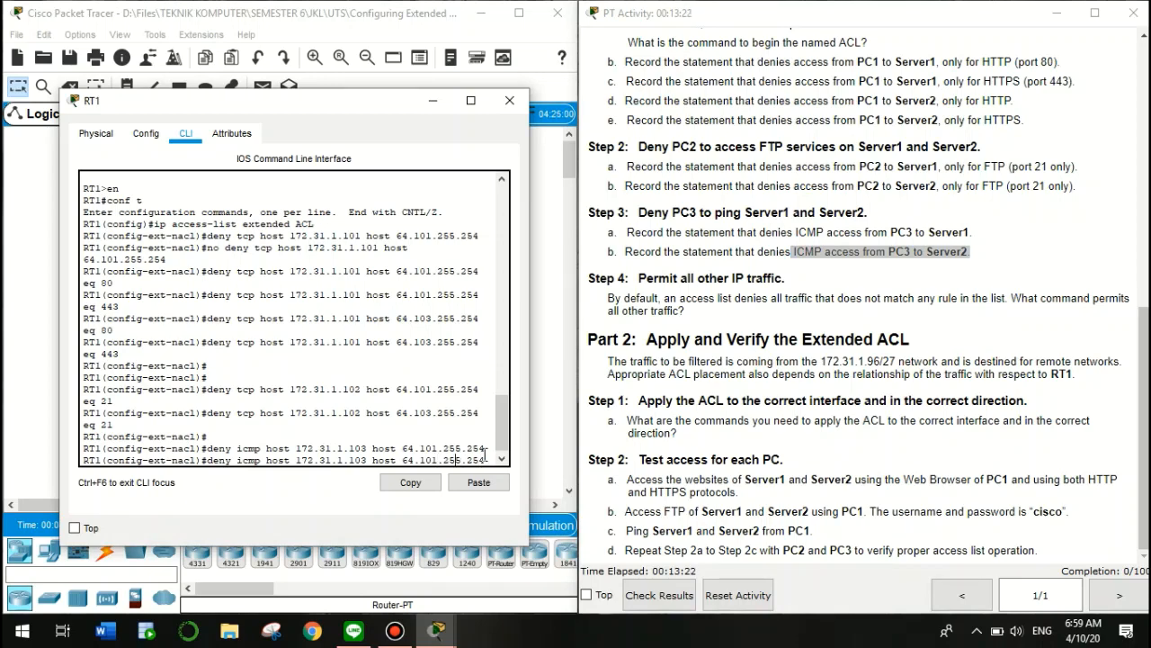
{"action": "scroll", "coordinate": [799, 311], "scroll_direction": "up", "scroll_amount": 10}
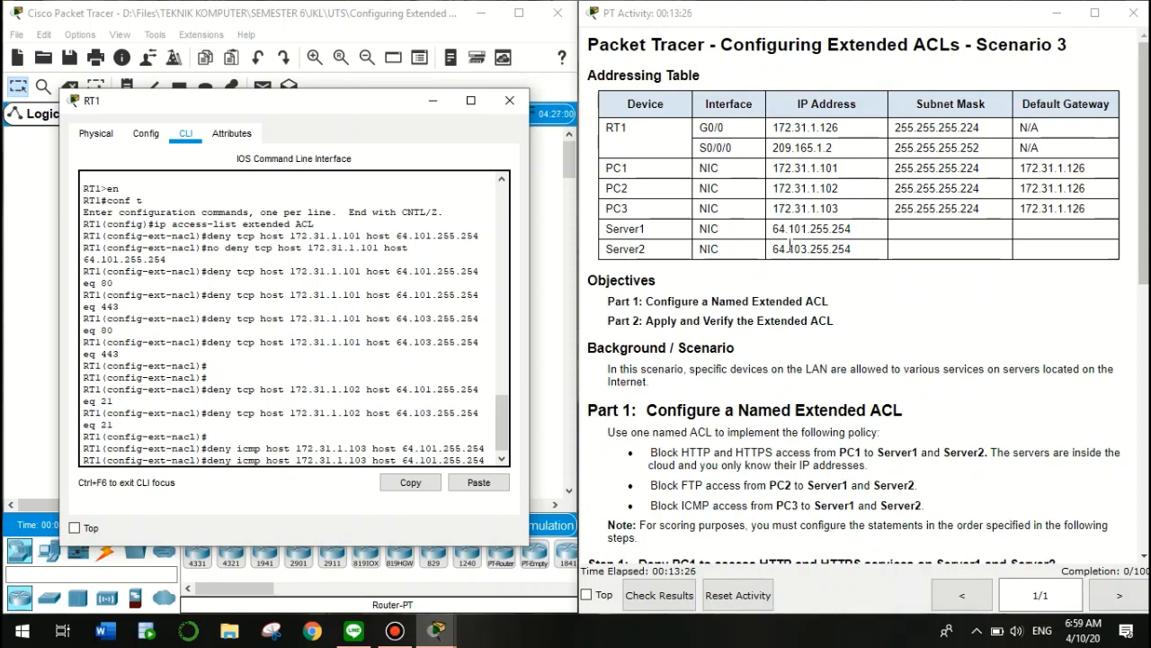
{"action": "left_click_drag", "start_coordinate": [788, 249], "coordinate": [814, 254]}
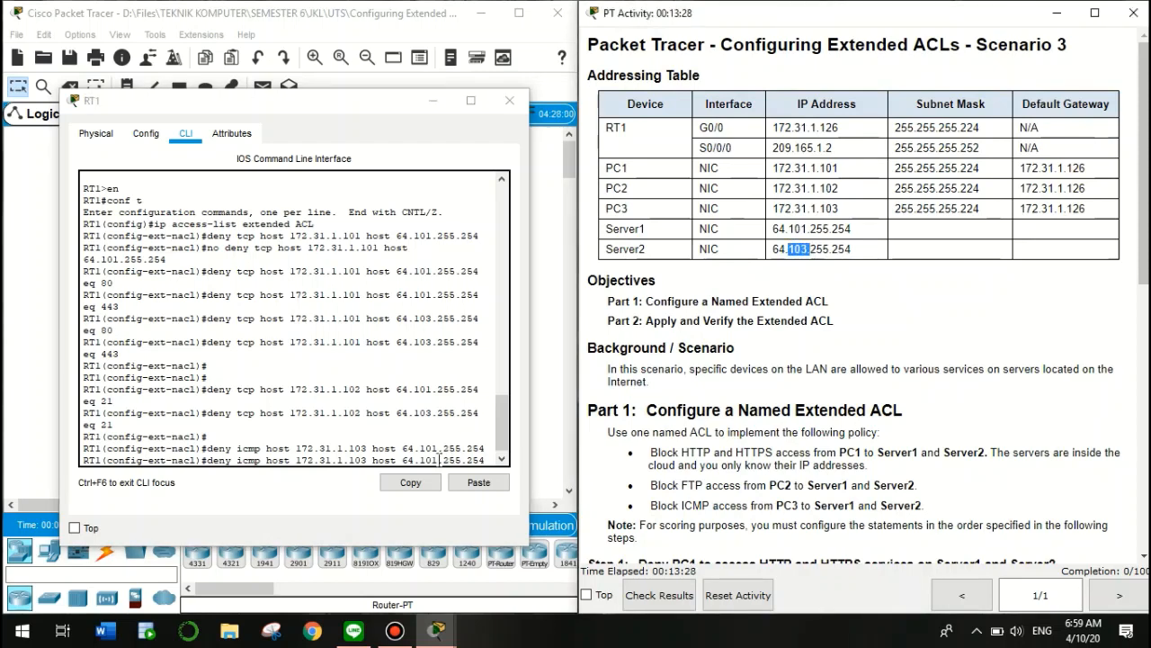
{"action": "left_click", "coordinate": [484, 459]}
{"action": "key", "text": "Left"}
{"action": "key", "text": "Left"}
{"action": "key", "text": "Left"}
{"action": "key", "text": "Left"}
{"action": "key", "text": "Left"}
{"action": "key", "text": "Left"}
{"action": "key", "text": "Left"}
{"action": "key", "text": "Left"}
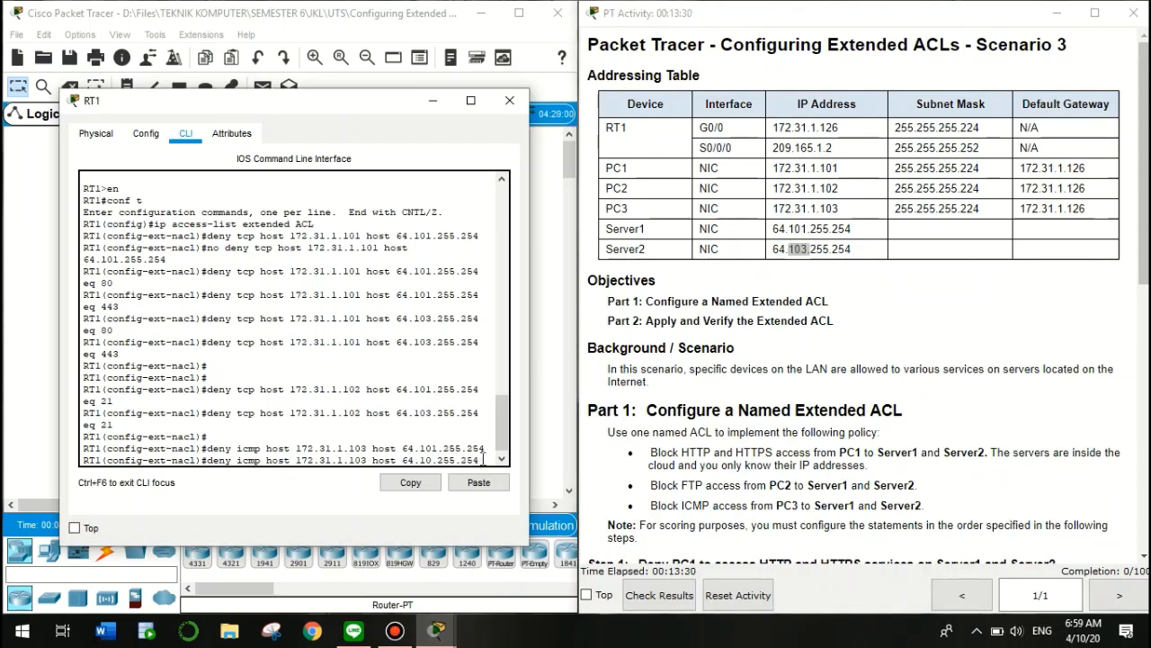
{"action": "key", "text": "BackSpace"}
{"action": "type", "text": "3"}
{"action": "key", "text": "Return"}
{"action": "key", "text": "Return"}
{"action": "key", "text": "Return"}
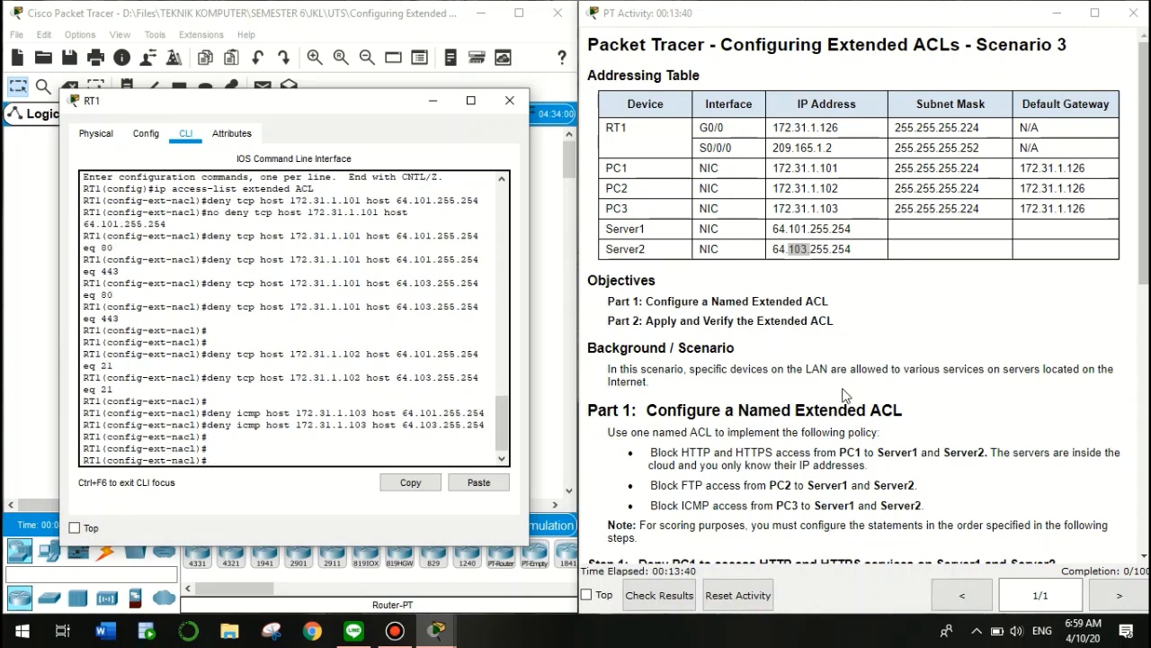
Add the final ACL statement 'permit ip any any' to allow all other IP traffic
{"action": "scroll", "coordinate": [848, 399], "scroll_direction": "down", "scroll_amount": 6}
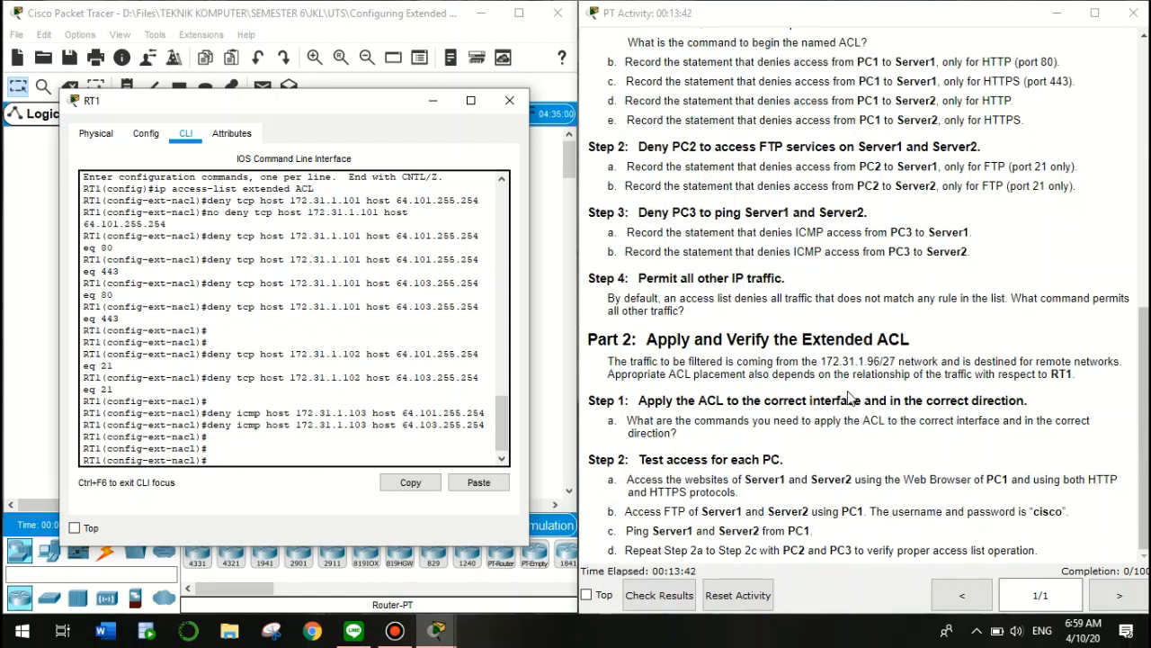
{"action": "left_click", "coordinate": [642, 272]}
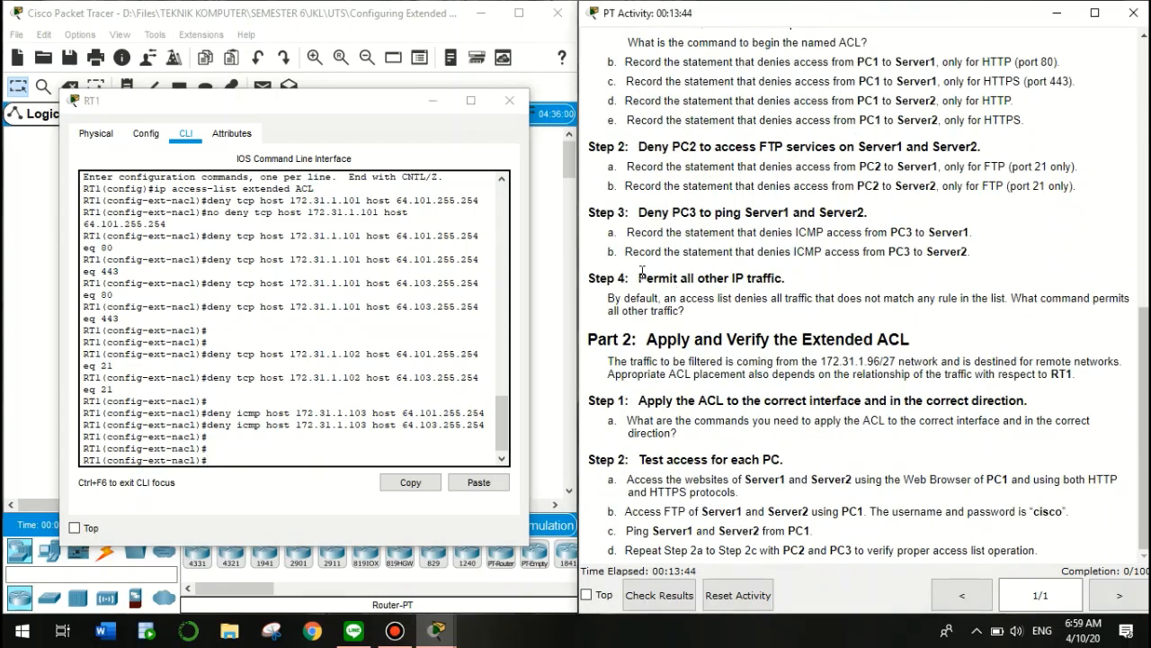
{"action": "left_click_drag", "start_coordinate": [641, 272], "coordinate": [788, 277]}
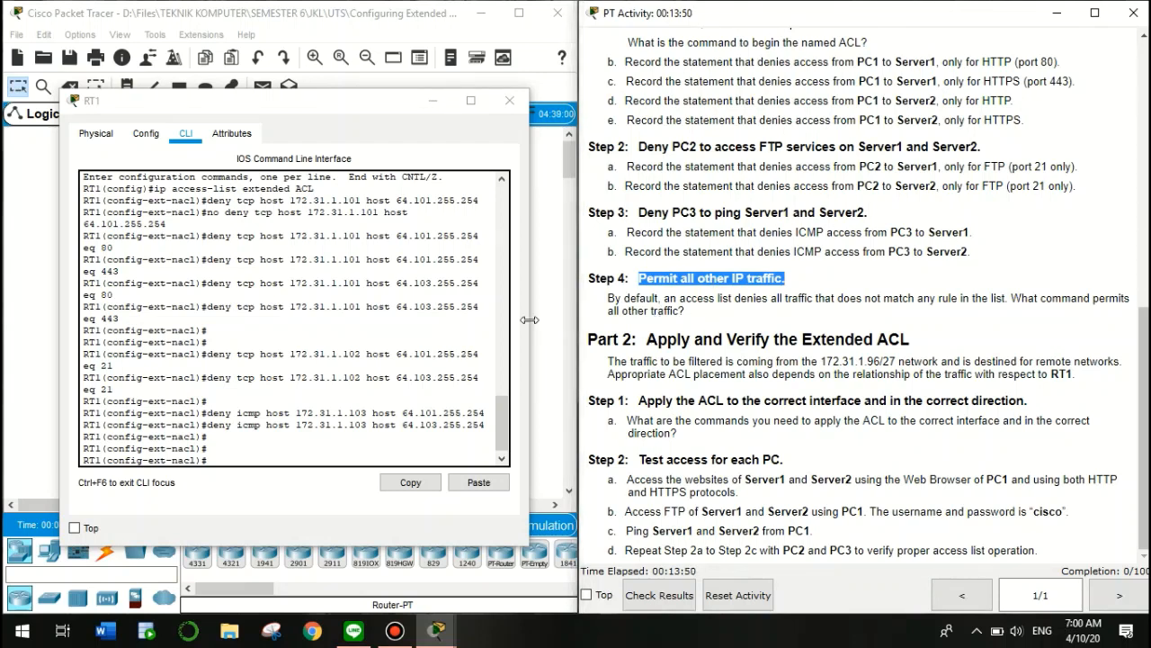
{"action": "left_click", "coordinate": [310, 460]}
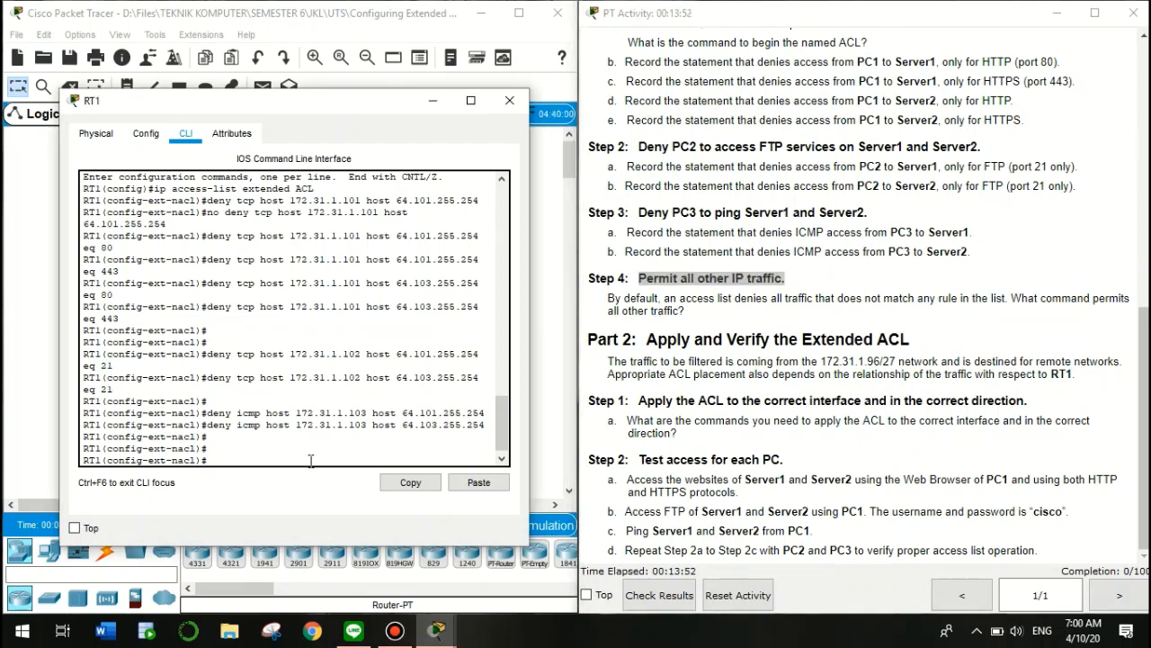
{"action": "type", "text": "permit ?"}
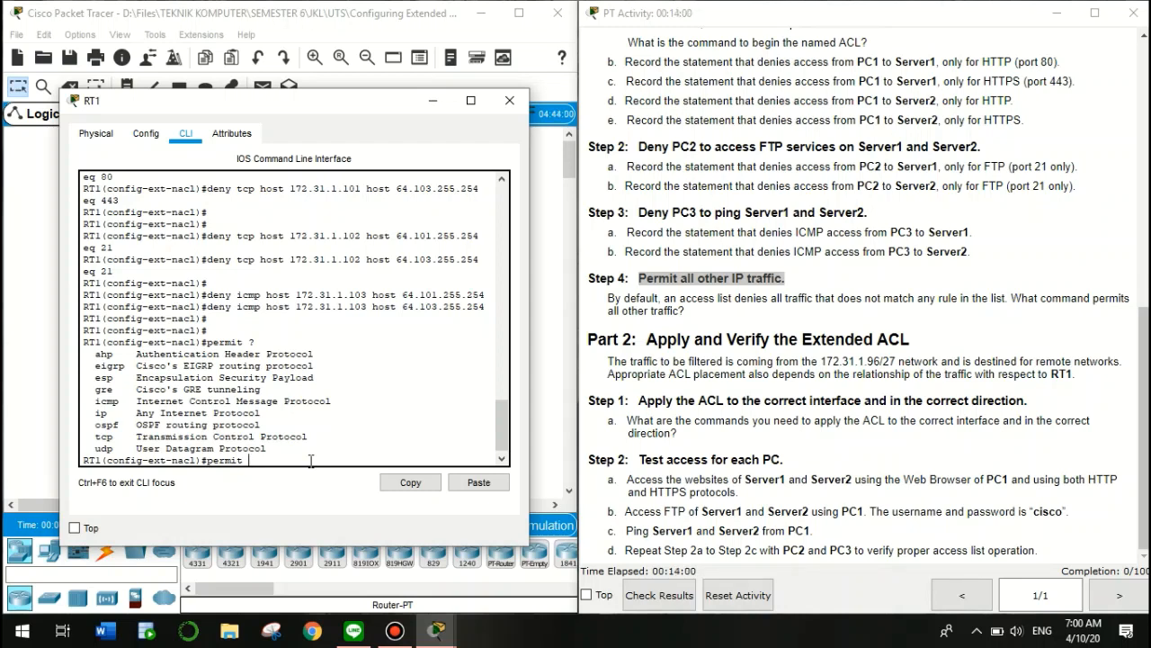
{"action": "type", "text": "ip ?"}
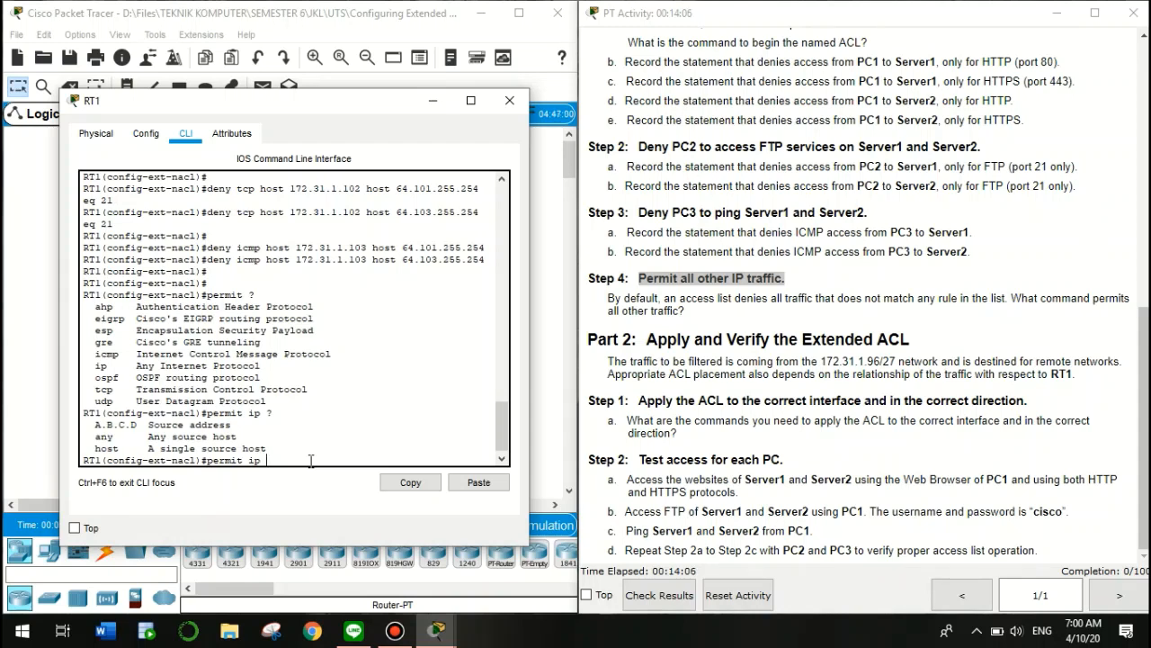
{"action": "type", "text": "any ?"}
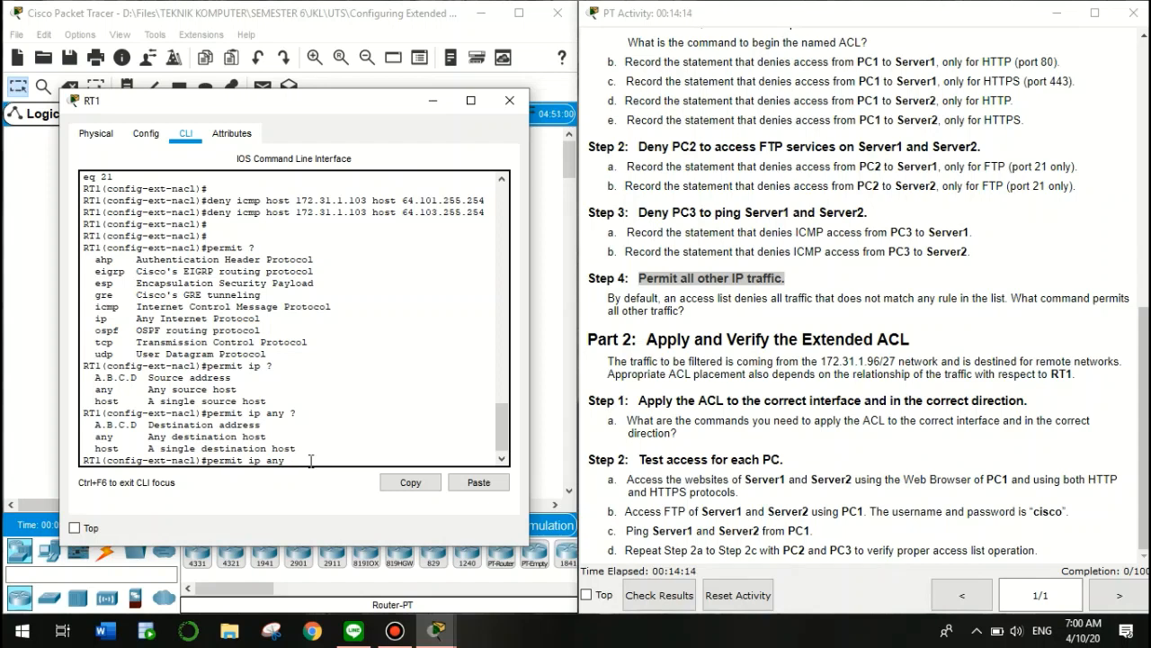
{"action": "type", "text": "any"}
{"action": "key", "text": "Return"}
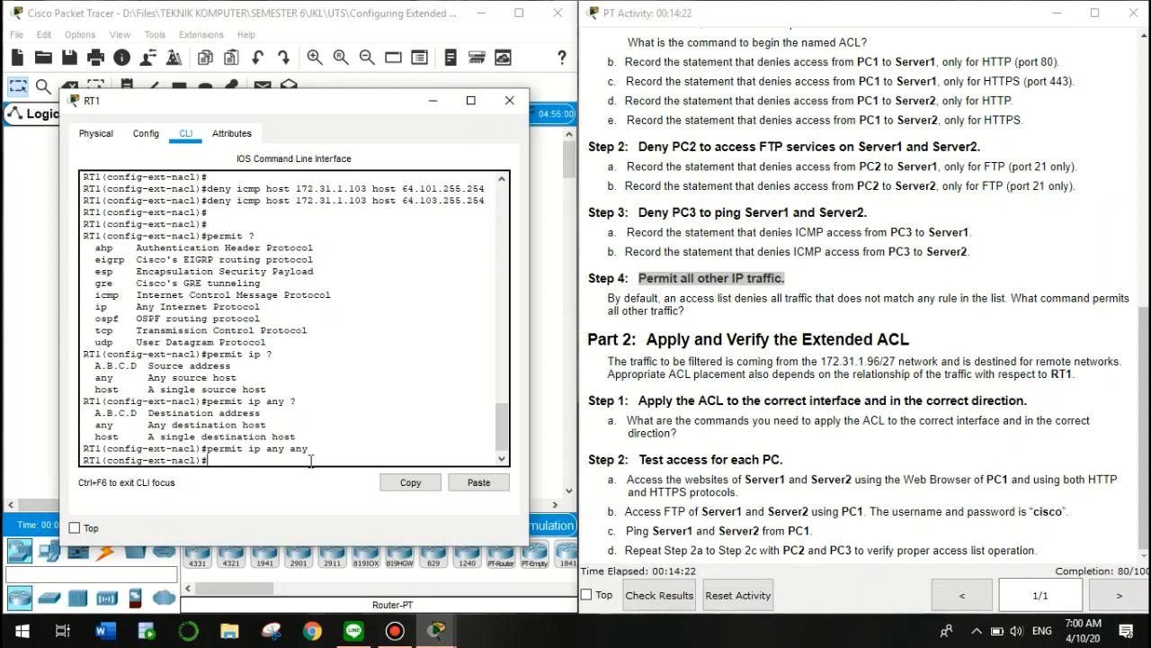
Exit ACL configuration back to global configuration mode
{"action": "key", "text": "Return"}
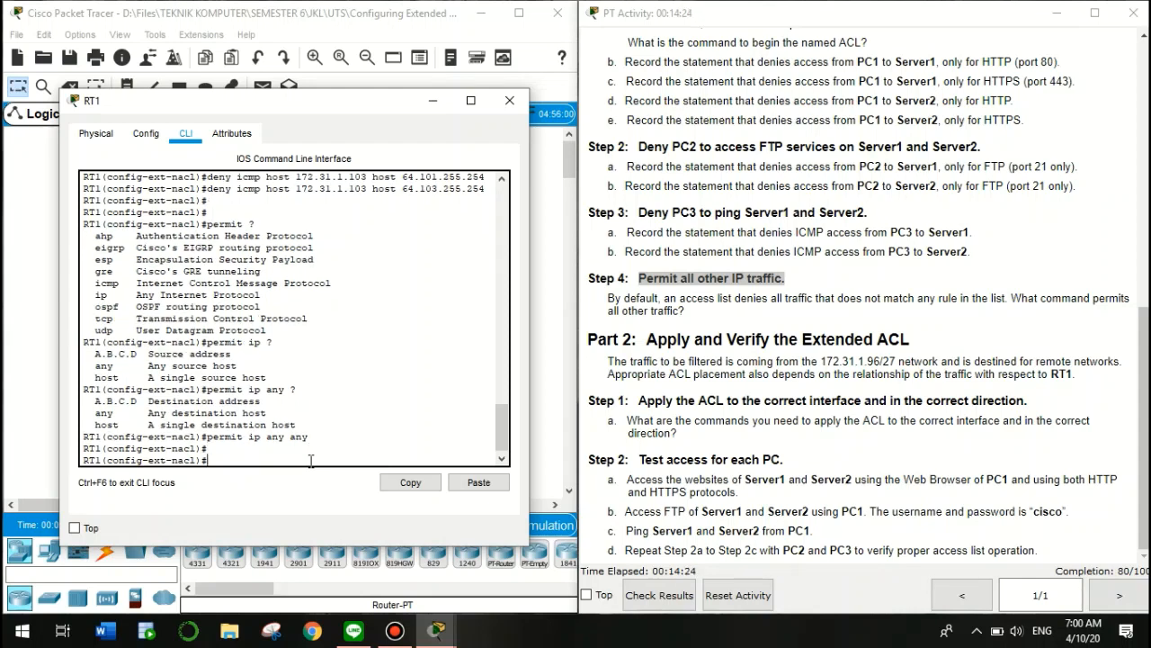
{"action": "type", "text": "exit"}
{"action": "key", "text": "Return"}
{"action": "key", "text": "Return"}
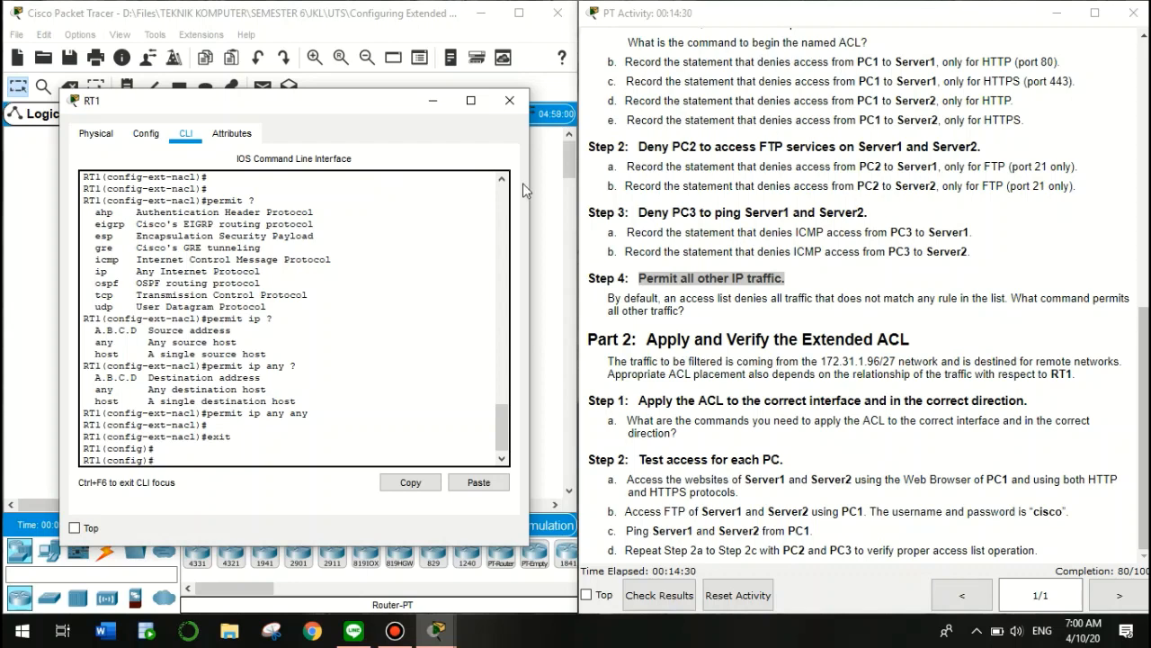
Move RT1's console window aside so the PC1–PC3, SW1, RT1 and Internet topology shows
{"action": "left_click", "coordinate": [652, 338]}
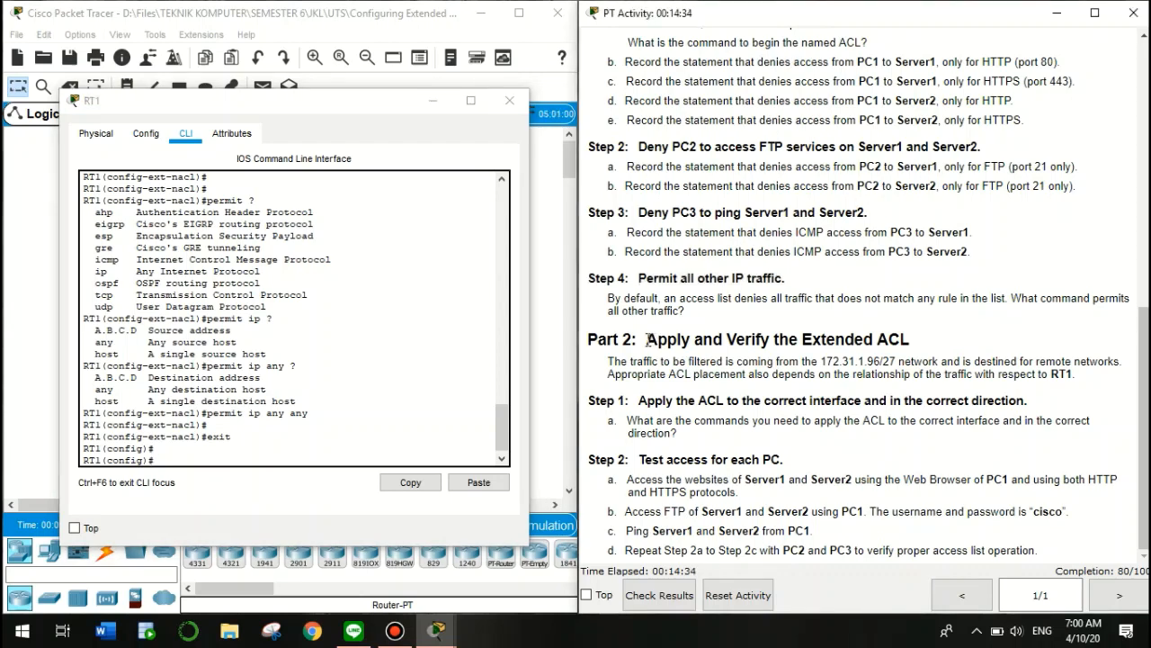
{"action": "left_click_drag", "start_coordinate": [647, 339], "coordinate": [911, 340]}
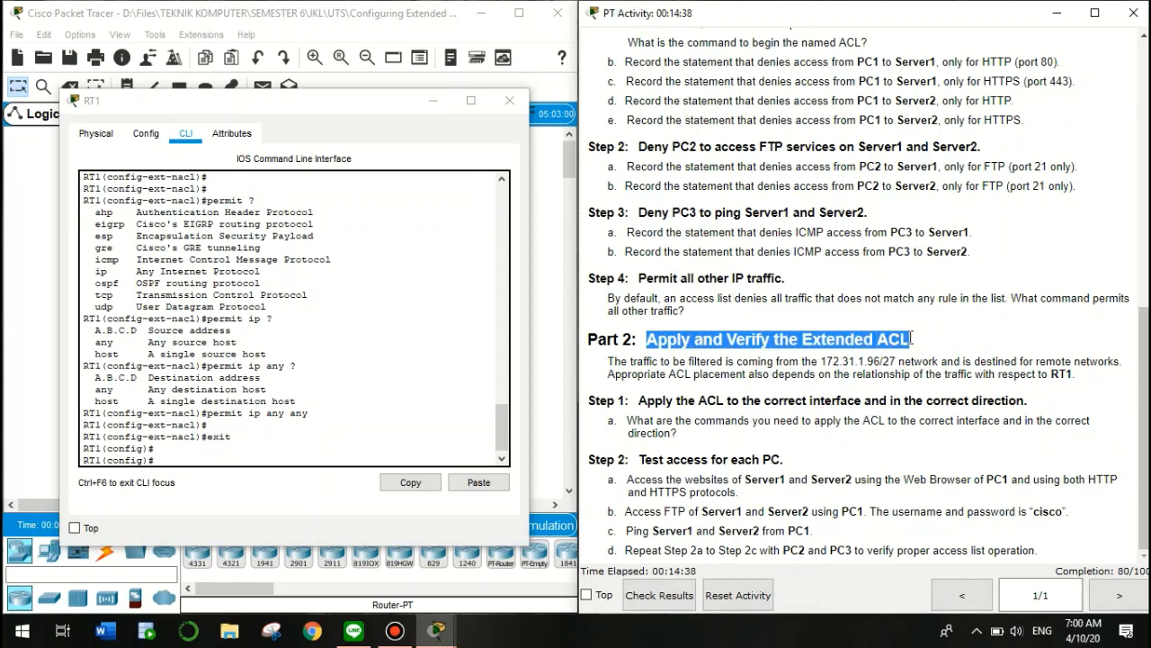
{"action": "left_click", "coordinate": [669, 436]}
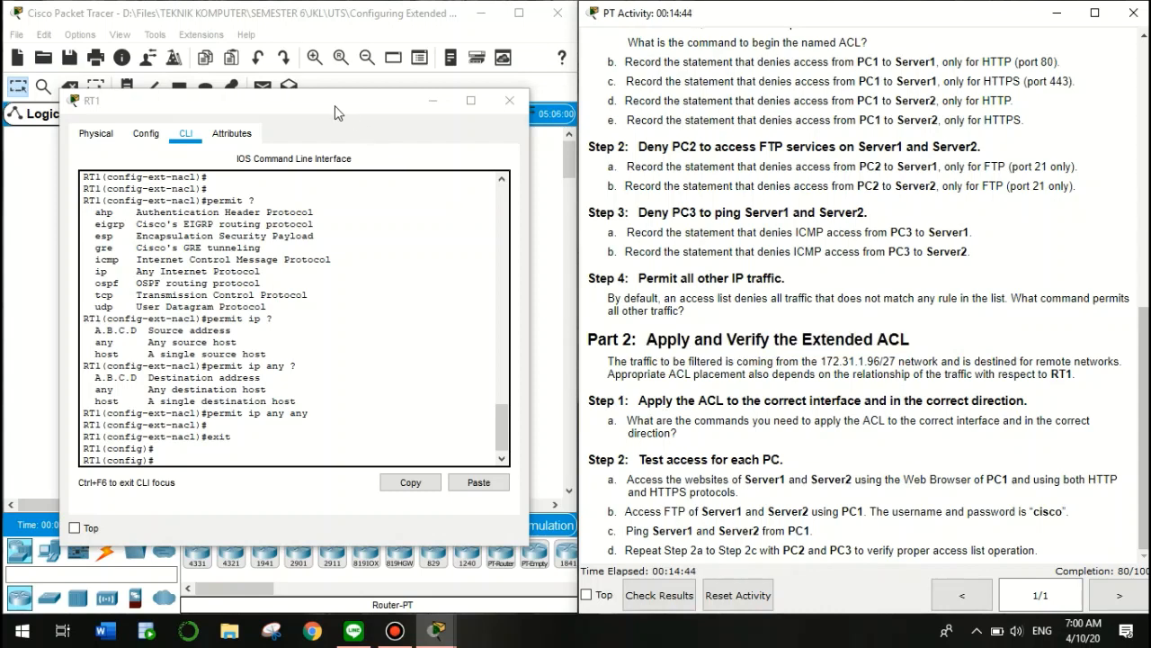
{"action": "left_click_drag", "start_coordinate": [334, 106], "coordinate": [936, 109]}
{"action": "left_click", "coordinate": [292, 412]}
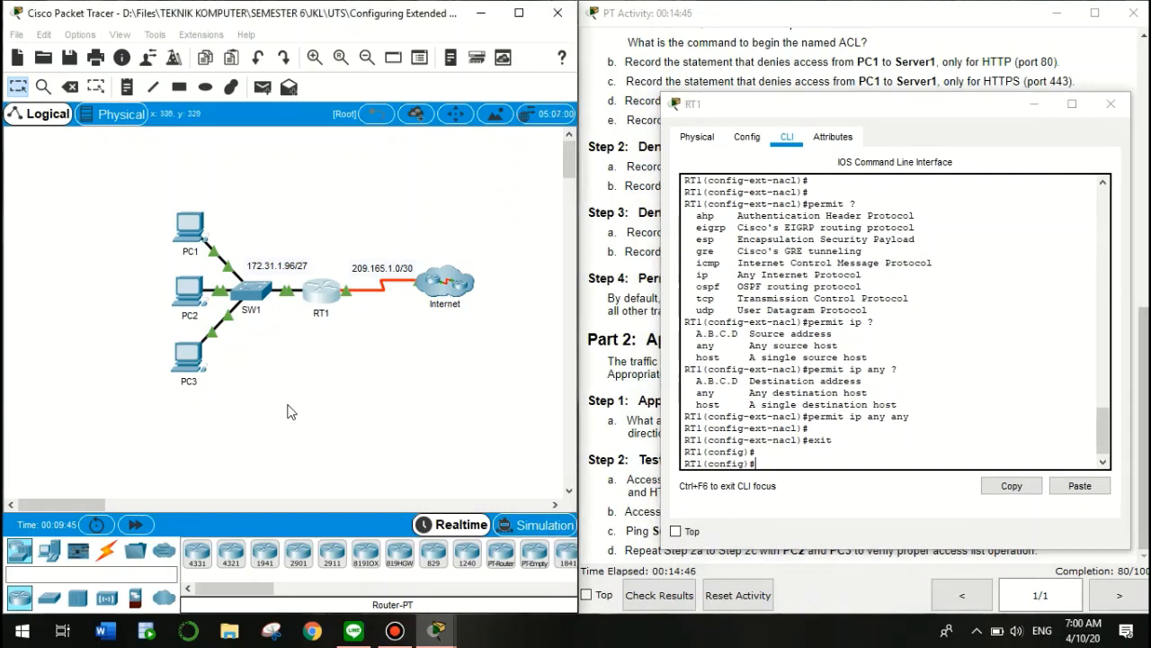
{"action": "mouse_move", "coordinate": [326, 306]}
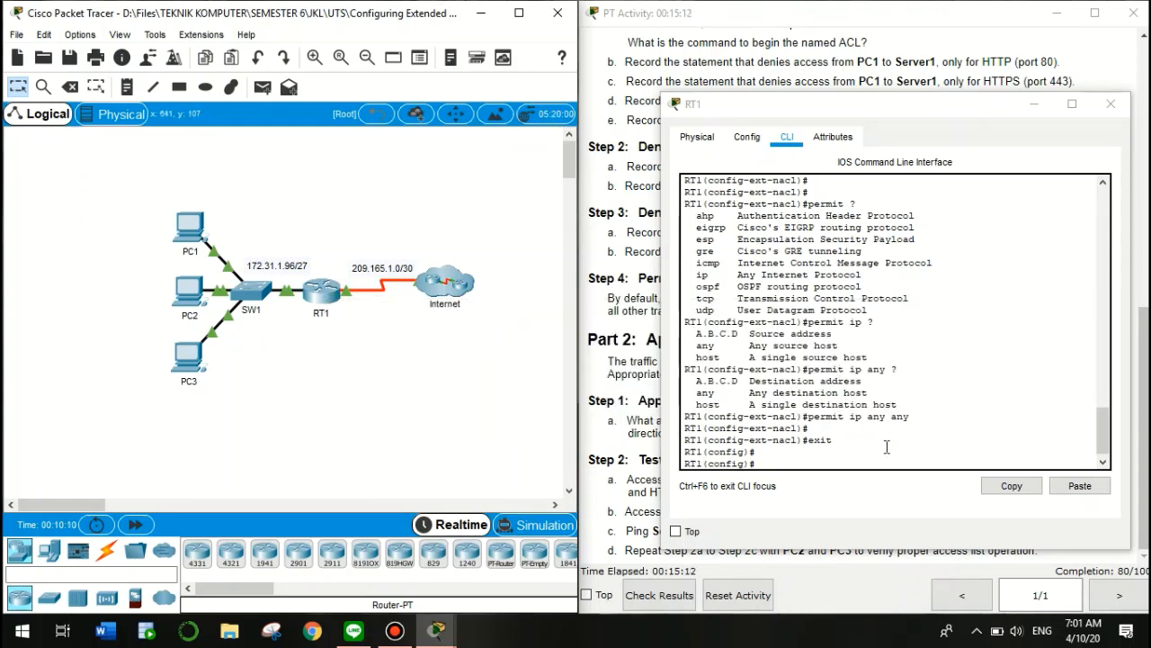
On interface gig0/0, apply the named ACL inbound with 'ip access-group ACL in'
{"action": "left_click", "coordinate": [849, 459]}
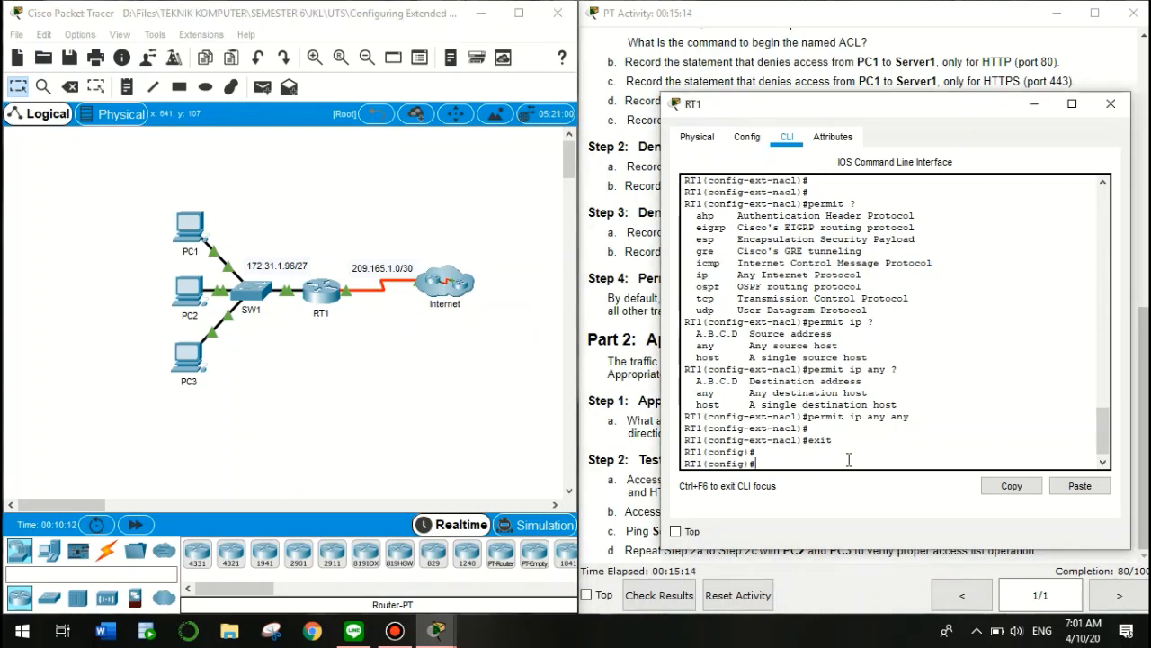
{"action": "type", "text": "interface gig0/0"}
{"action": "key", "text": "Return"}
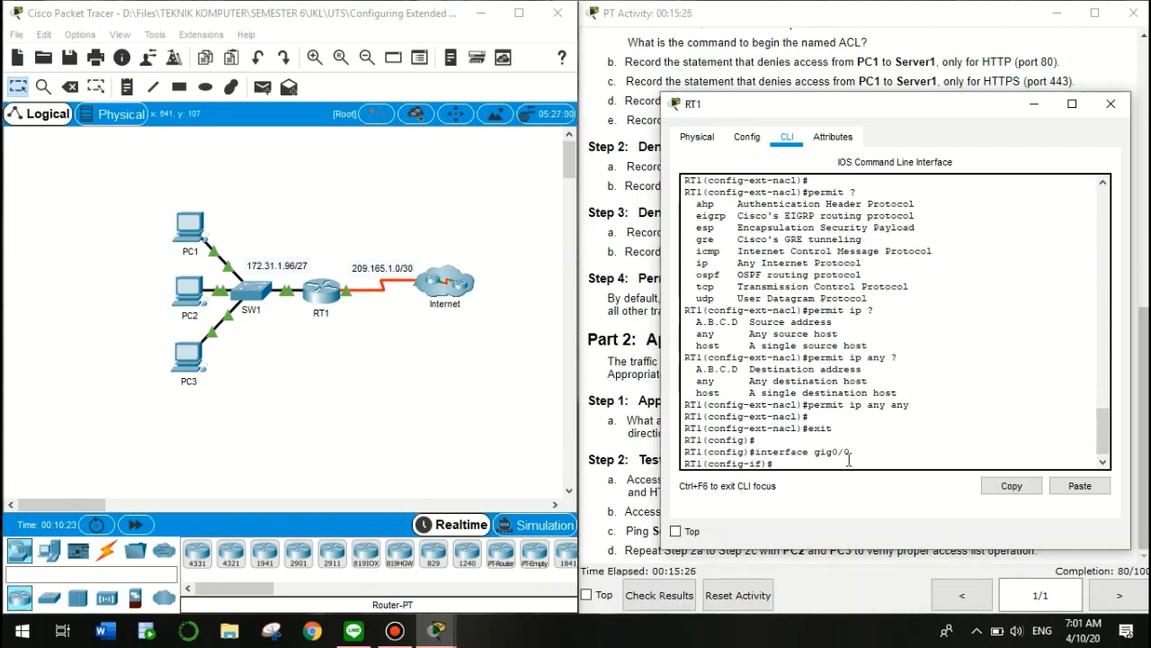
{"action": "type", "text": "ip access-group ?"}
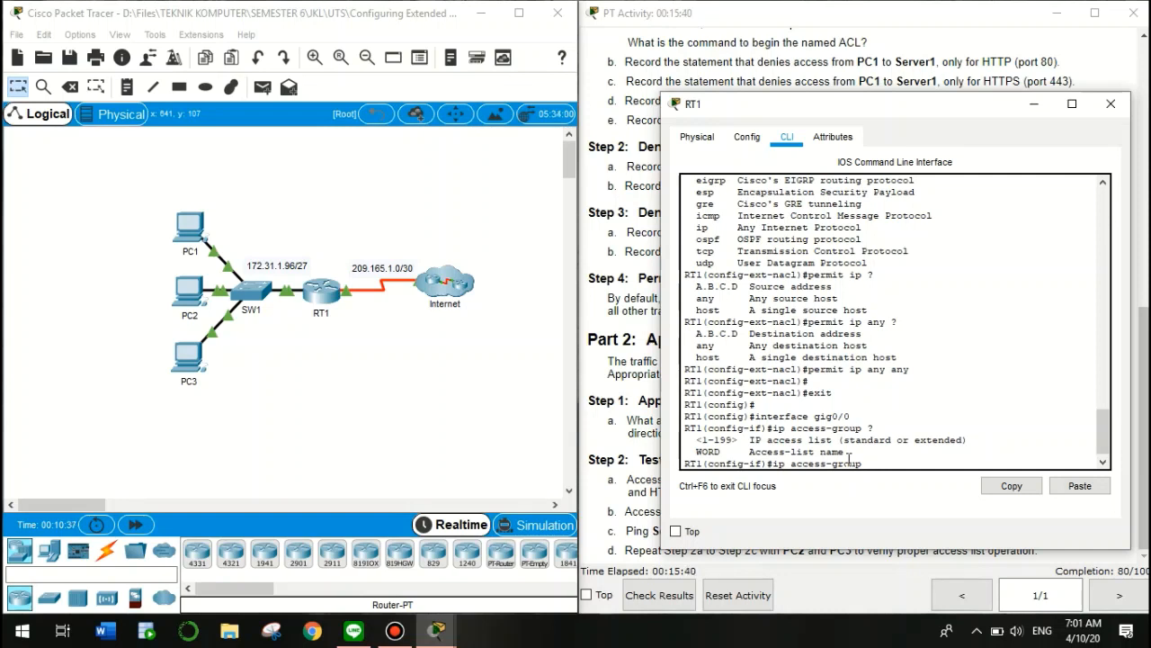
{"action": "type", "text": "ACL ?"}
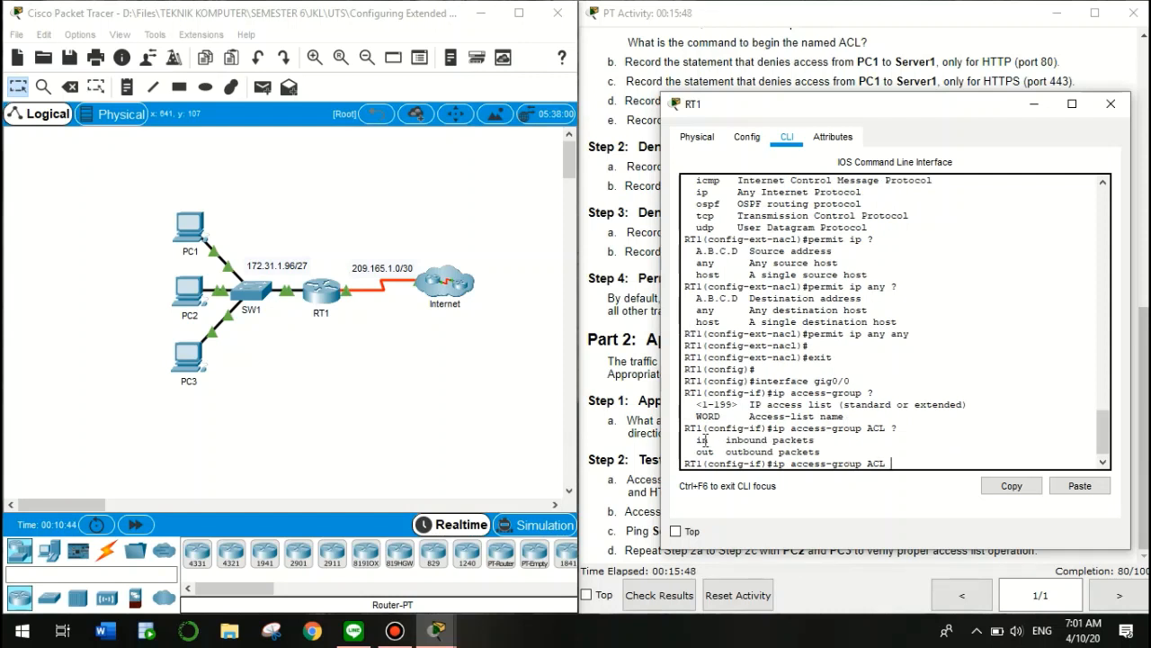
{"action": "left_click_drag", "start_coordinate": [701, 440], "coordinate": [893, 457]}
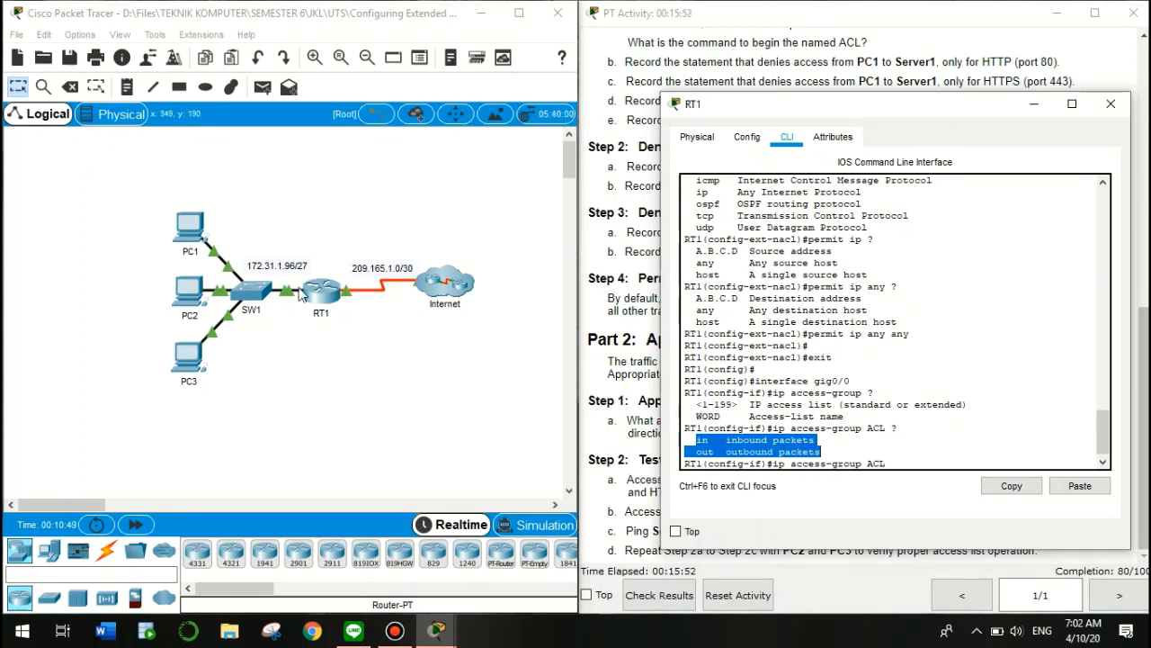
{"action": "left_click", "coordinate": [283, 326]}
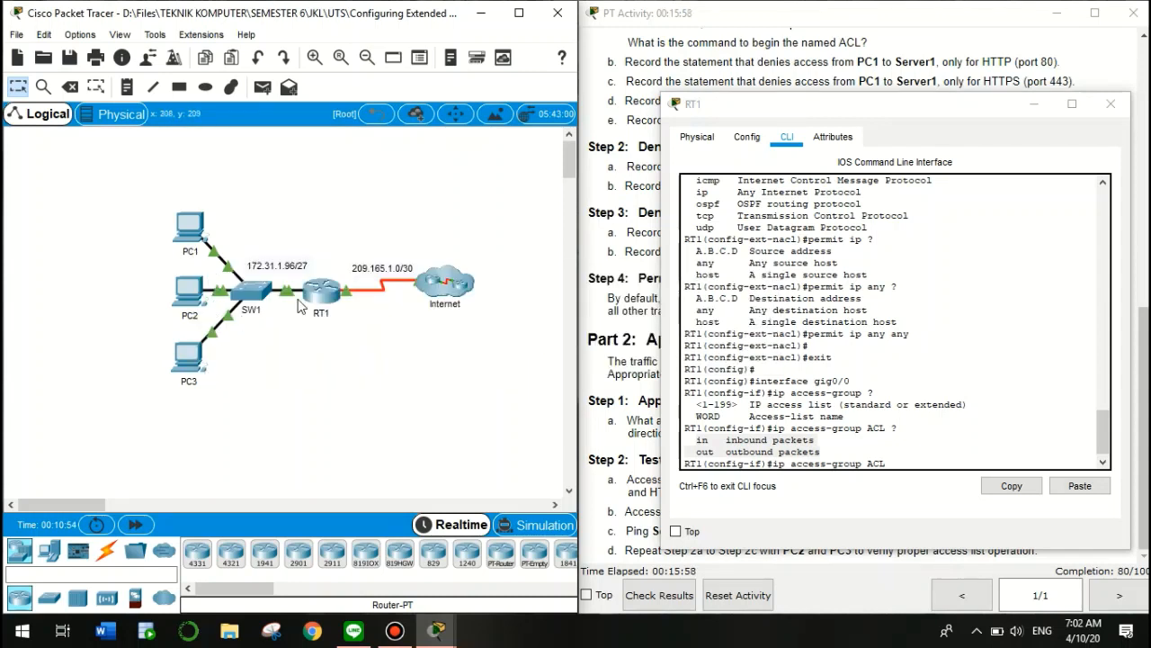
{"action": "left_click", "coordinate": [900, 466]}
{"action": "type", "text": "in"}
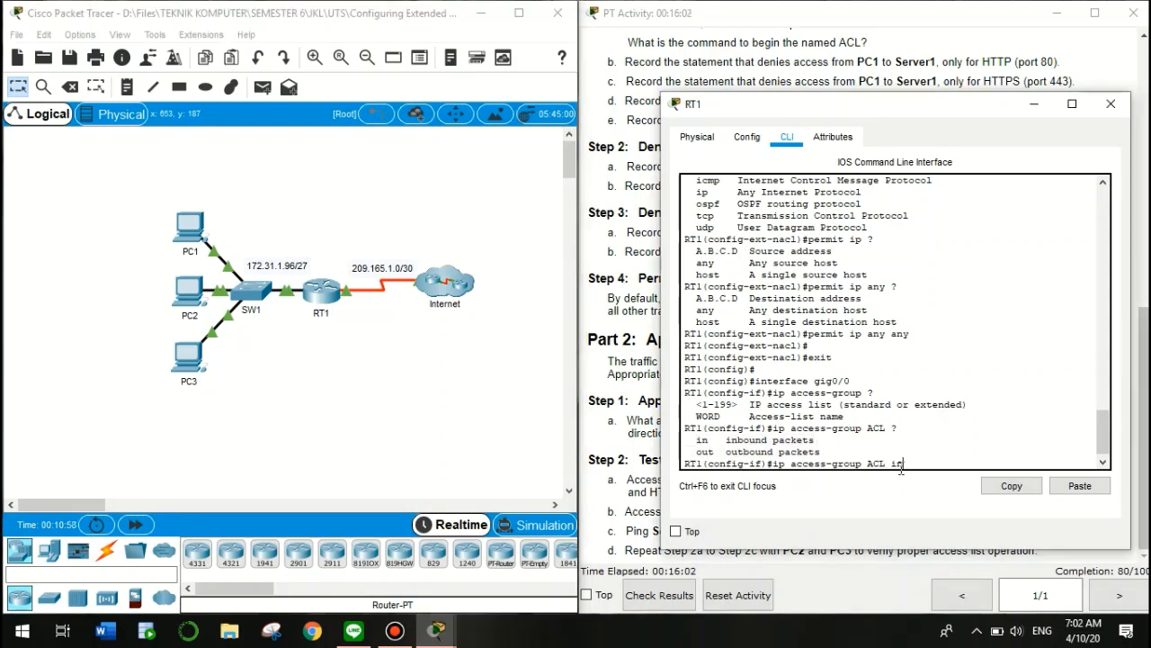
{"action": "key", "text": "Return"}
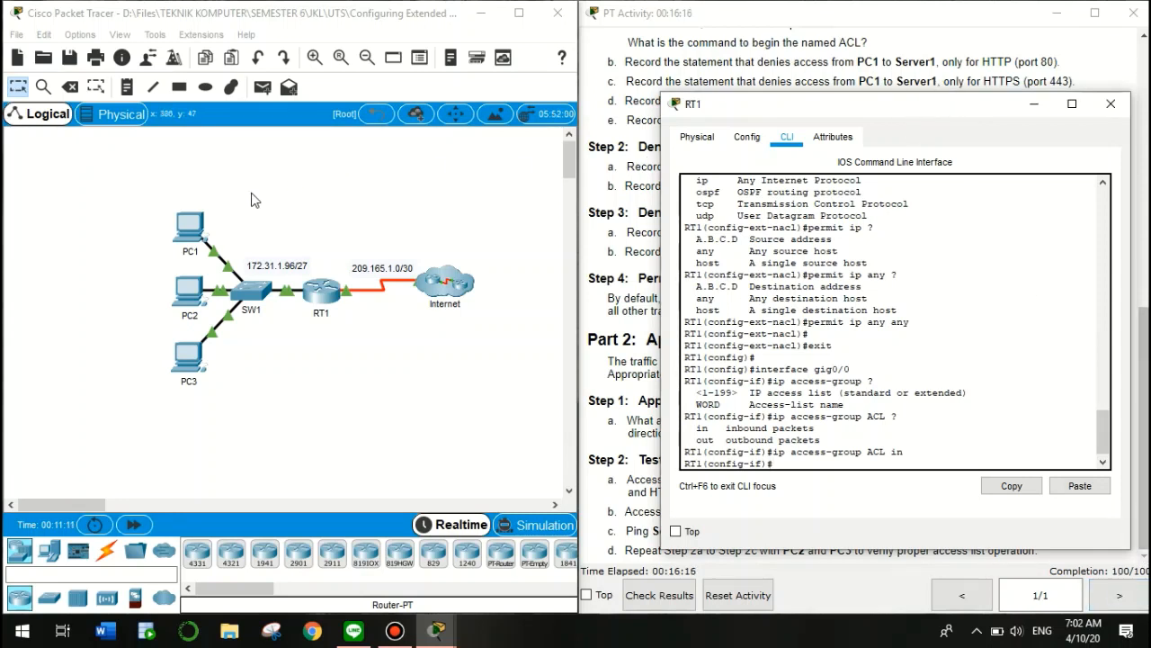
{"action": "left_click", "coordinate": [186, 232]}
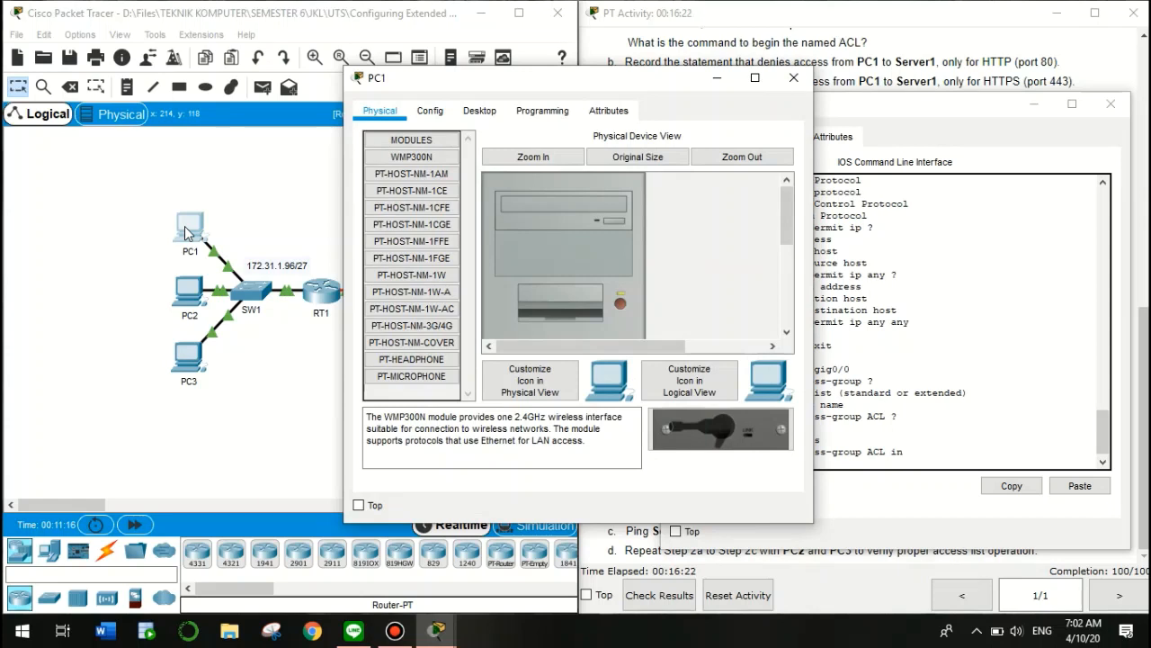
From PC1's Command Prompt, ping Server1 at 64.101.255.254
{"action": "left_click", "coordinate": [482, 110]}
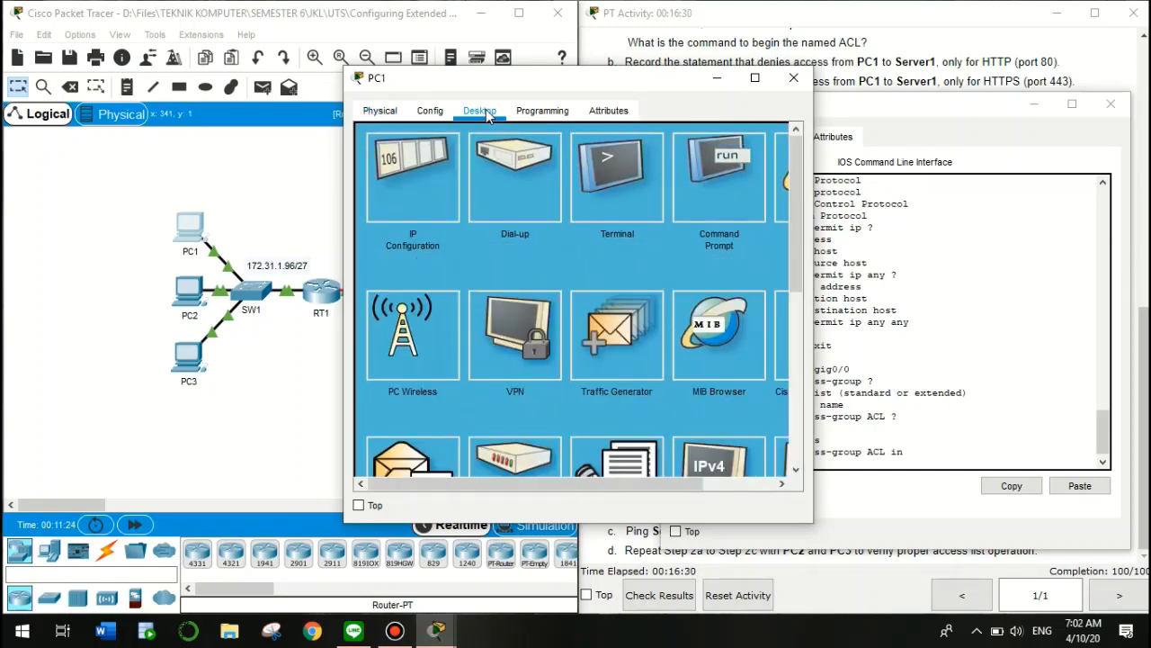
{"action": "left_click", "coordinate": [713, 183]}
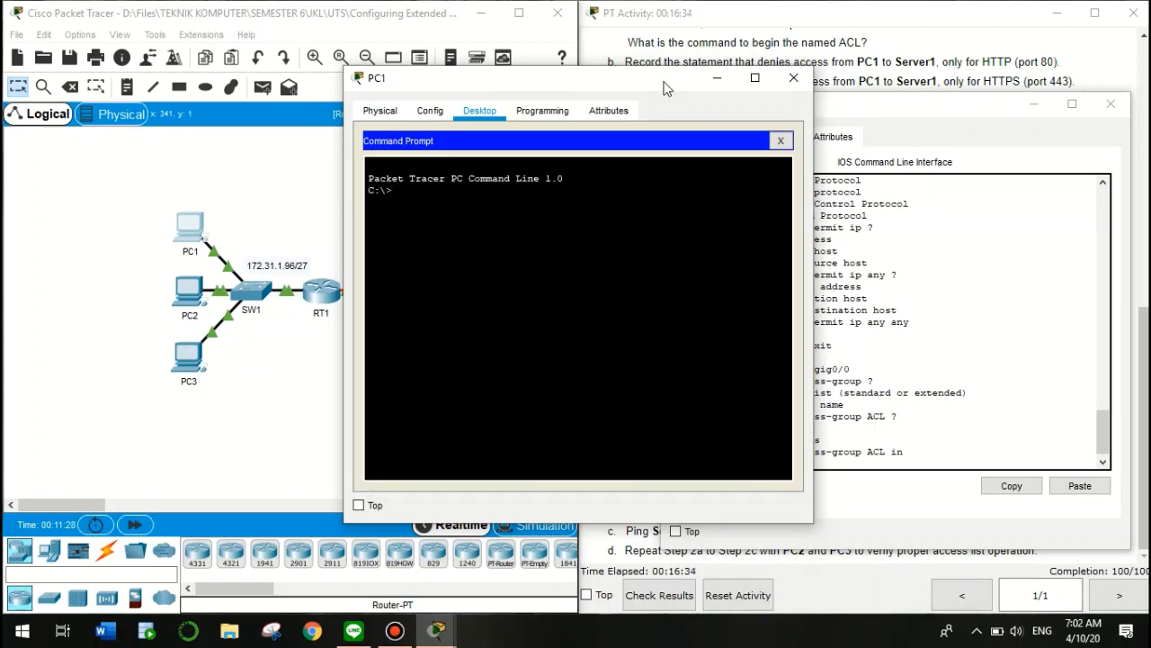
{"action": "left_click_drag", "start_coordinate": [666, 87], "coordinate": [459, 112]}
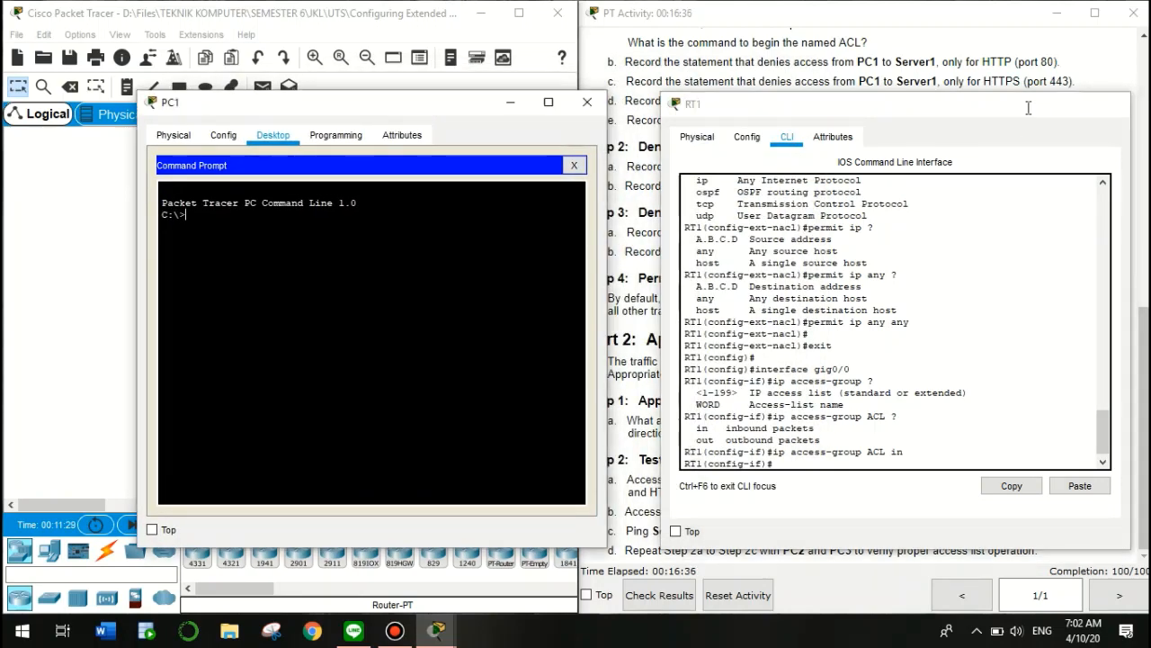
{"action": "left_click", "coordinate": [1029, 106]}
{"action": "scroll", "coordinate": [940, 180], "scroll_direction": "up", "scroll_amount": 7}
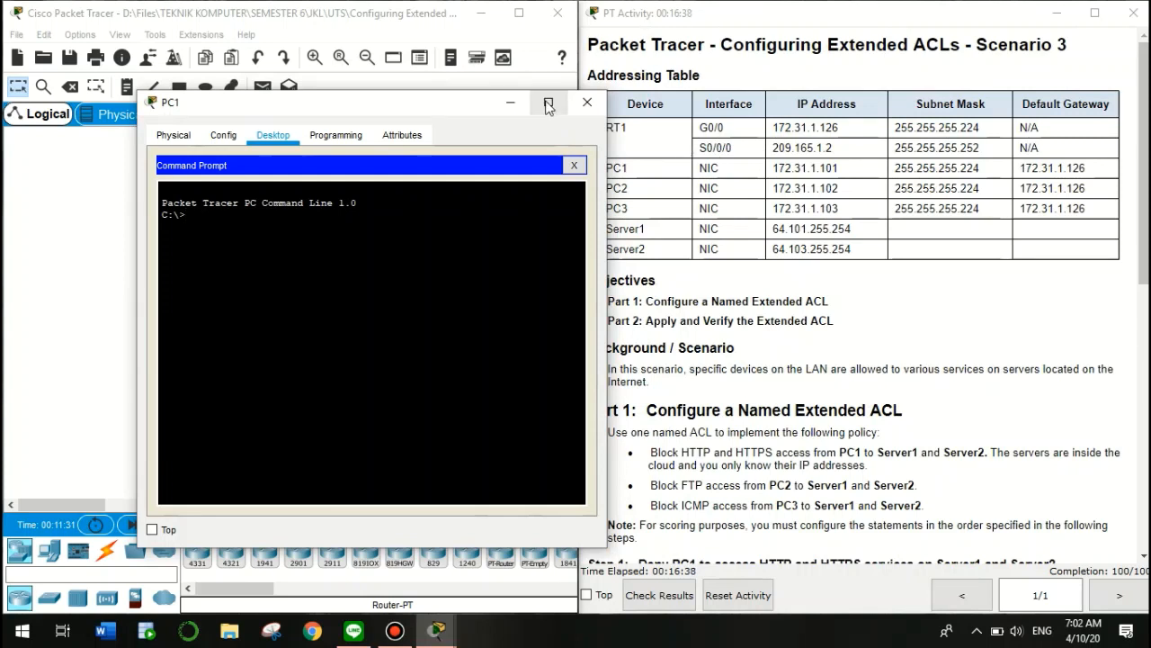
{"action": "left_click_drag", "start_coordinate": [480, 105], "coordinate": [368, 111]}
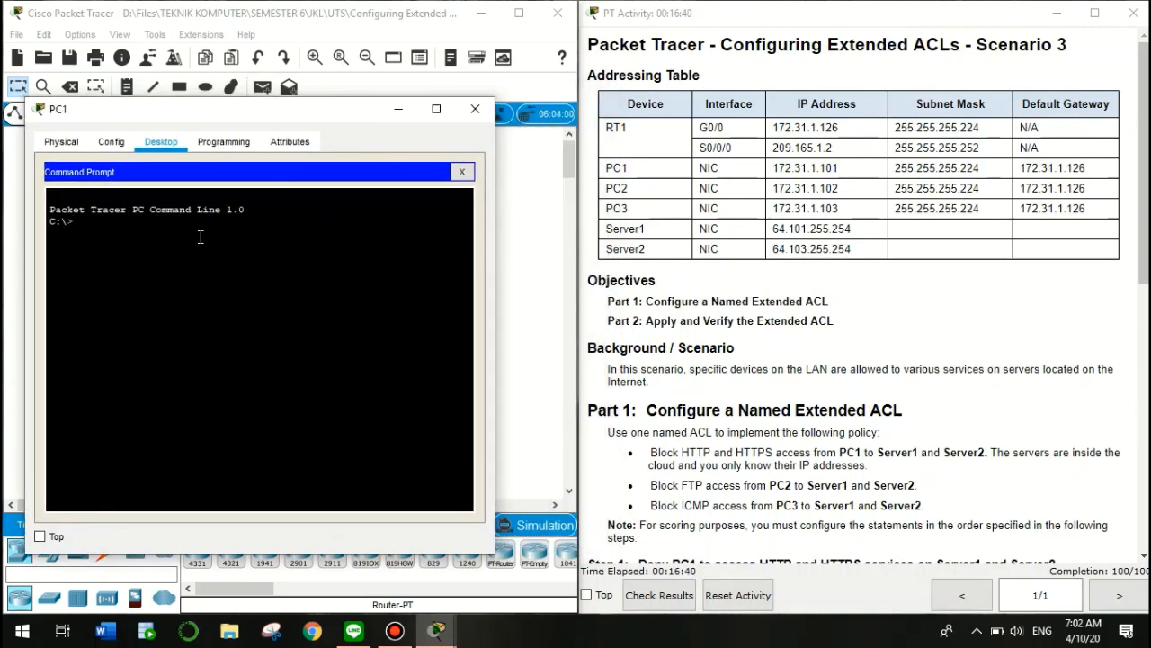
{"action": "type", "text": "ping 64.101.255"}
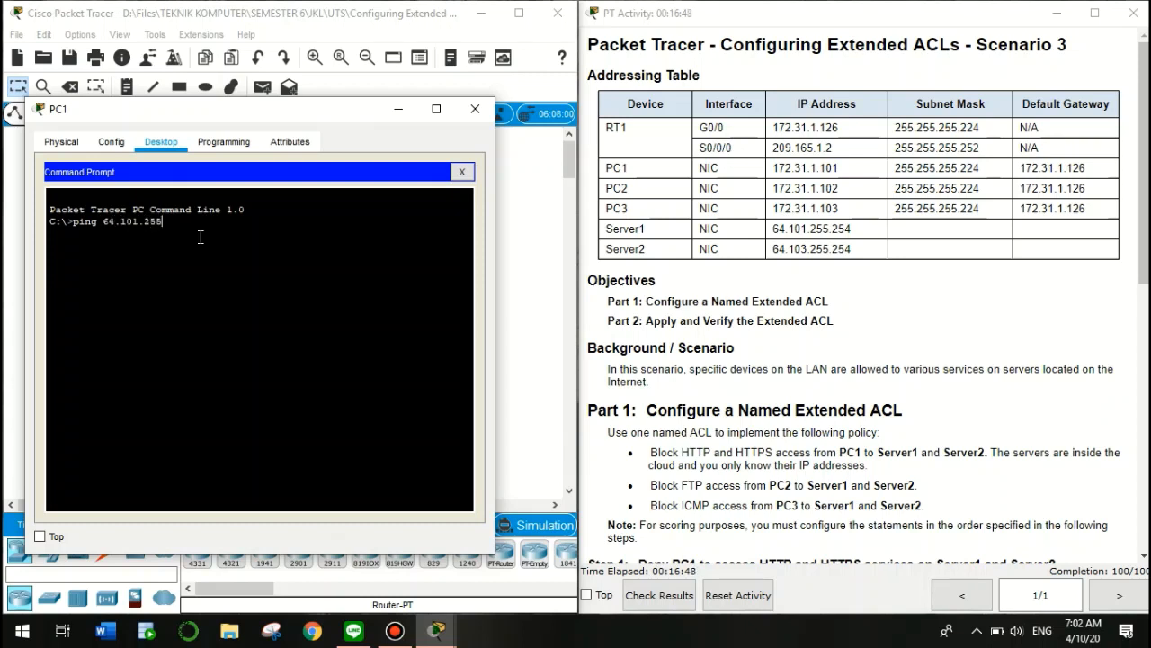
{"action": "type", "text": ".254"}
{"action": "key", "text": "Return"}
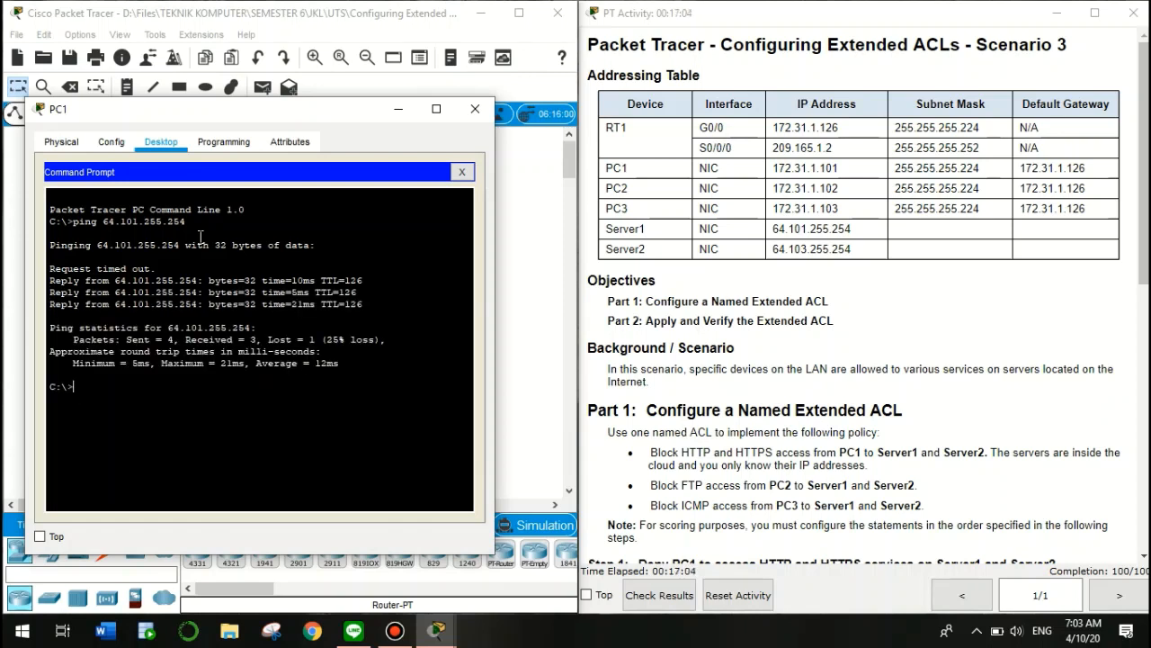
Ping Server2 at 64.103.255.254 from PC1 as well
{"action": "key", "text": "Up"}
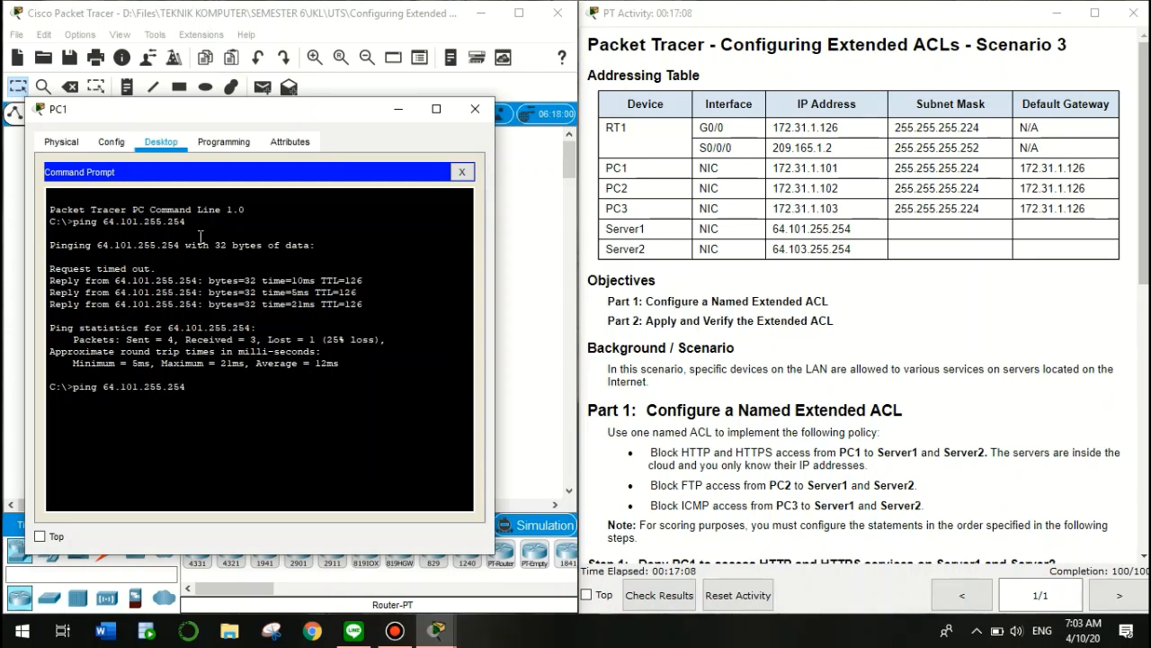
{"action": "key", "text": "Left"}
{"action": "key", "text": "Left"}
{"action": "key", "text": "Left"}
{"action": "key", "text": "Left"}
{"action": "key", "text": "Left"}
{"action": "key", "text": "Left"}
{"action": "key", "text": "Left"}
{"action": "key", "text": "Left"}
{"action": "key", "text": "BackSpace"}
{"action": "type", "text": "3"}
{"action": "key", "text": "Return"}
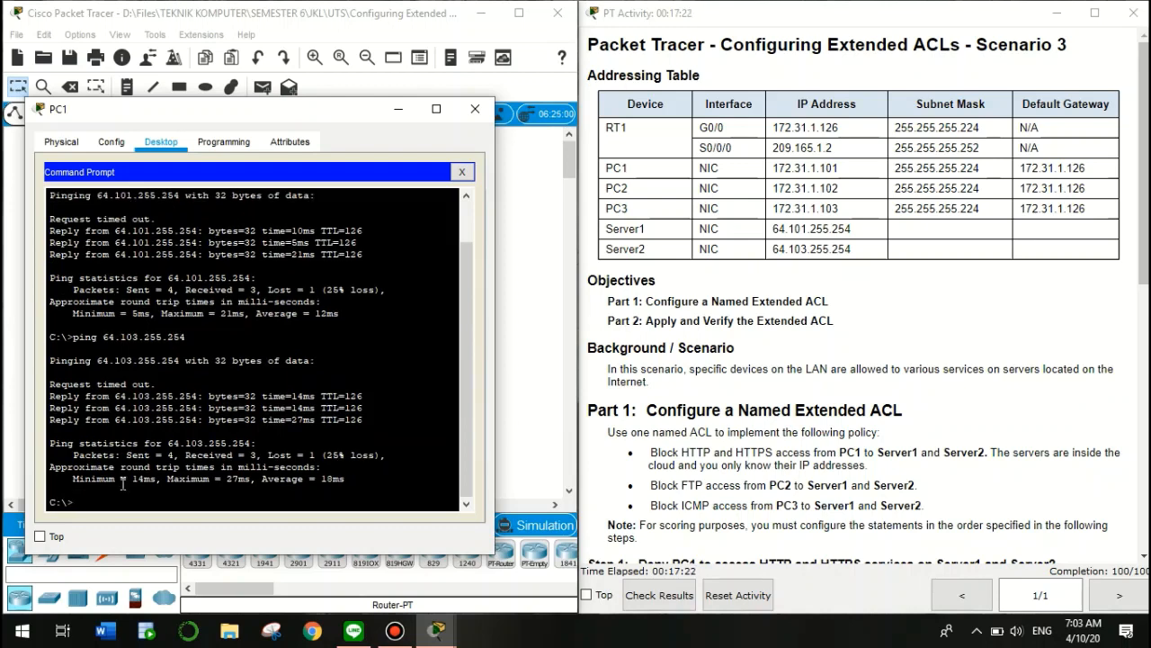
{"action": "key", "text": "Return"}
{"action": "key", "text": "Return"}
{"action": "key", "text": "Return"}
{"action": "key", "text": "Return"}
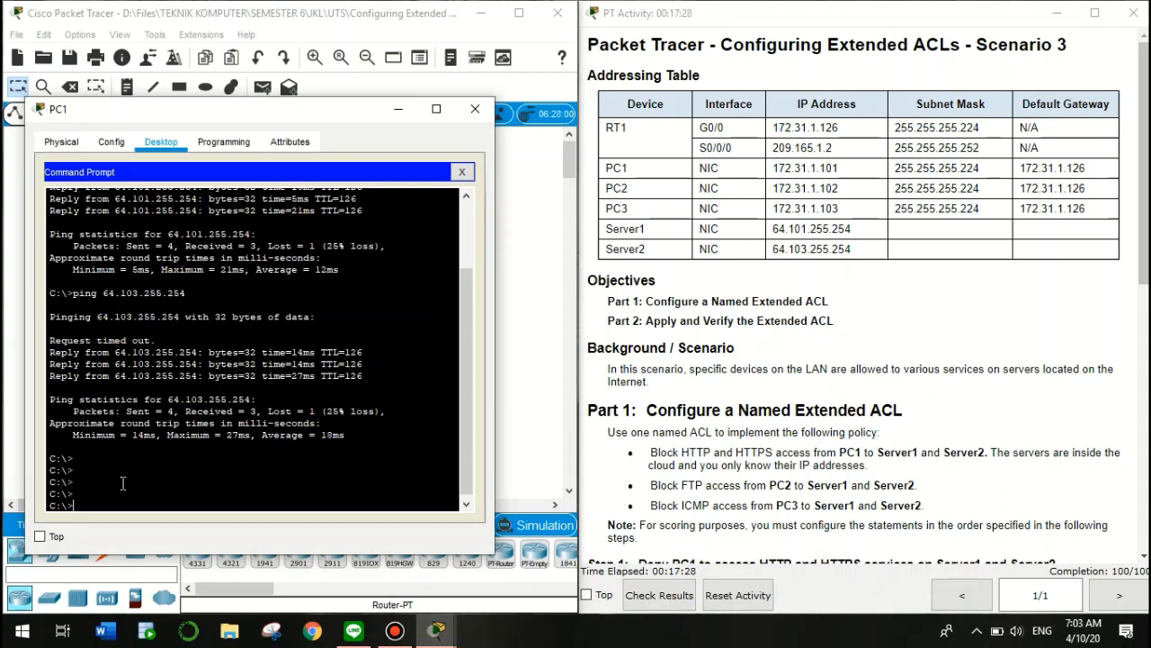
FTP from PC1 to 64.101.255.254, log in with the FTP credentials, then quit
{"action": "type", "text": "ftp"}
{"action": "key", "text": "Up"}
{"action": "key", "text": "Up"}
{"action": "key", "text": "Up"}
{"action": "key", "text": "Left"}
{"action": "key", "text": "Left"}
{"action": "key", "text": "Left"}
{"action": "key", "text": "BackSpace"}
{"action": "key", "text": "BackSpace"}
{"action": "key", "text": "BackSpace"}
{"action": "key", "text": "BackSpace"}
{"action": "key", "text": "BackSpace"}
{"action": "key", "text": "BackSpace"}
{"action": "key", "text": "BackSpace"}
{"action": "type", "text": "ftp 64"}
{"action": "key", "text": "Return"}
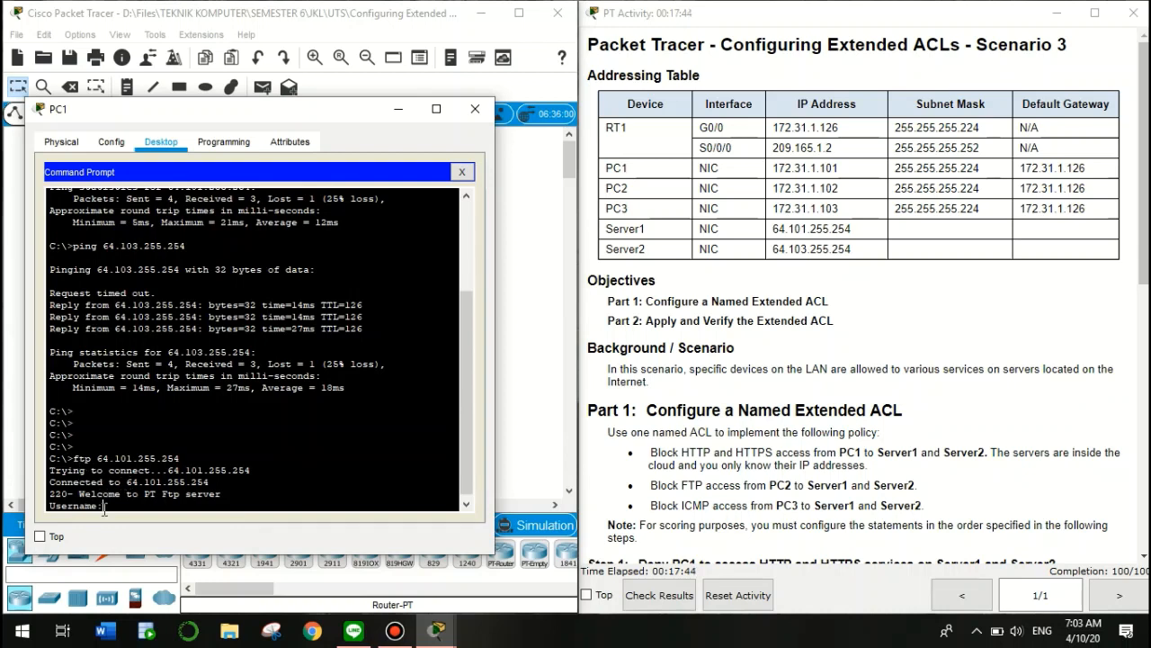
{"action": "type", "text": "cisco"}
{"action": "key", "text": "Return"}
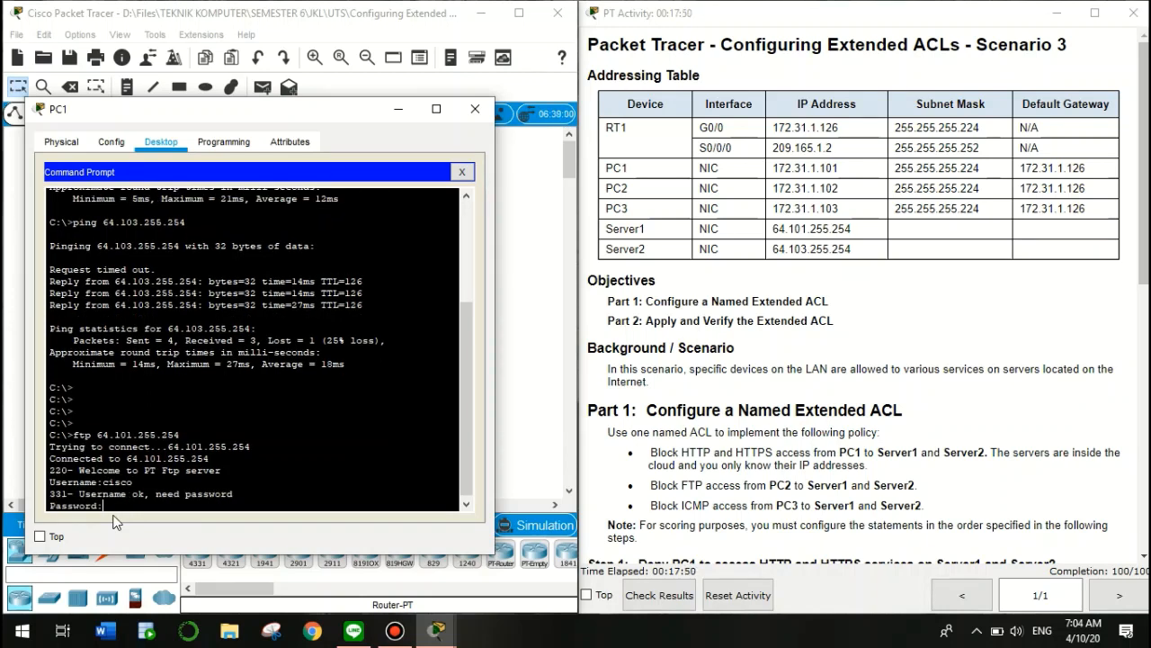
{"action": "key", "text": "Return"}
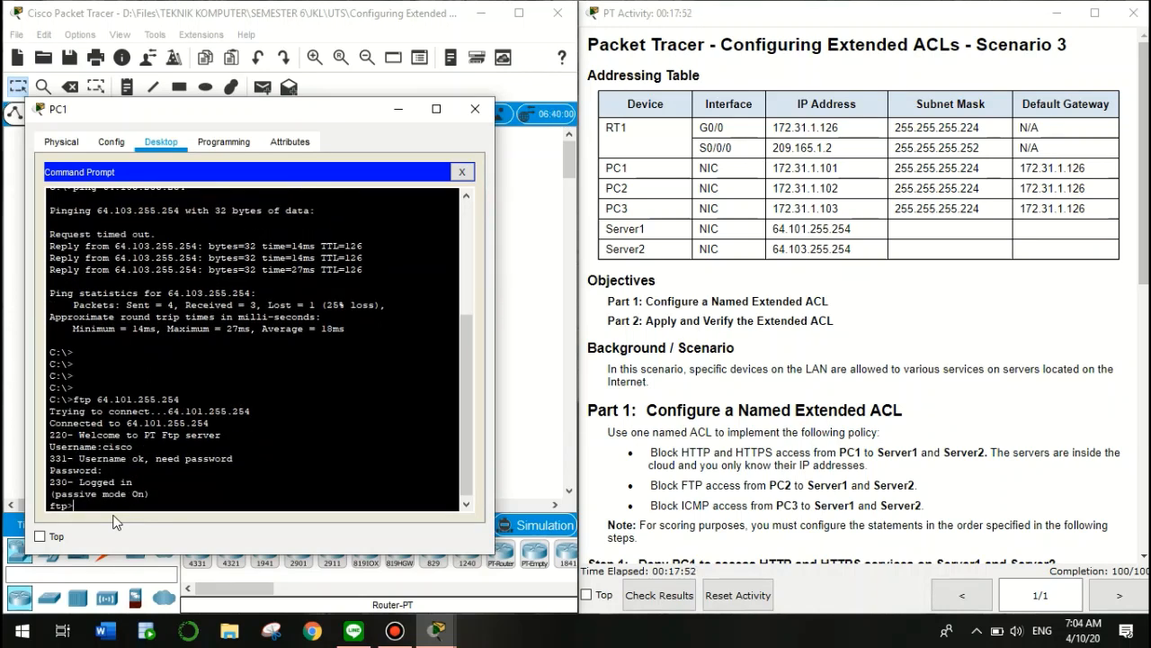
{"action": "key", "text": "Return"}
{"action": "type", "text": "quit"}
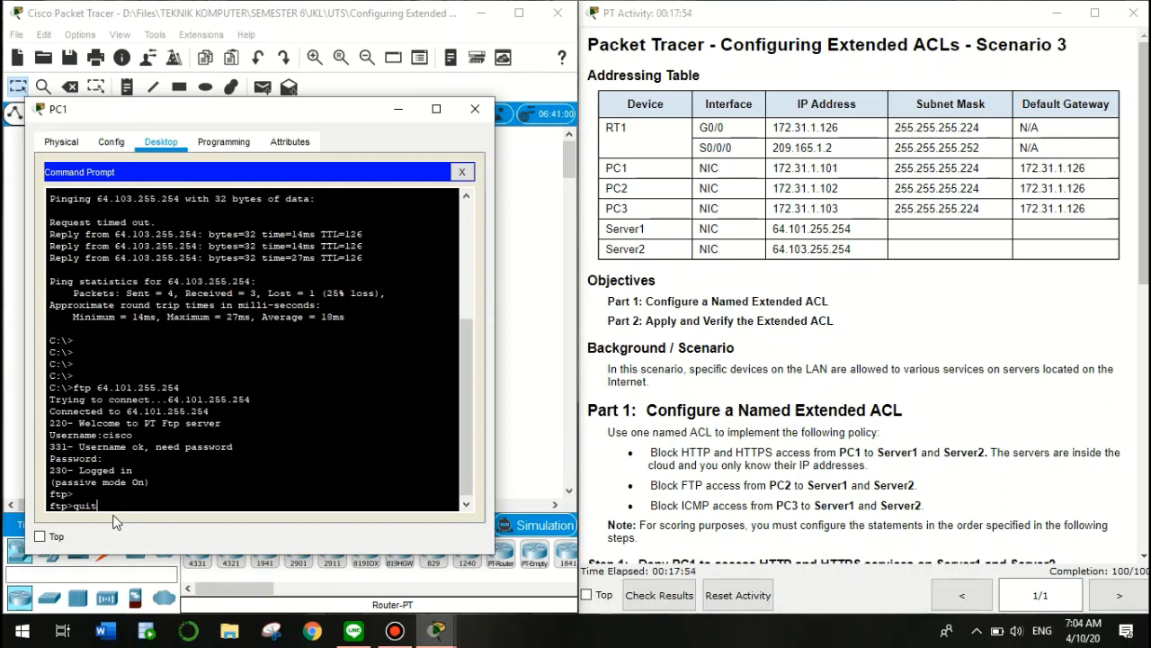
{"action": "key", "text": "Return"}
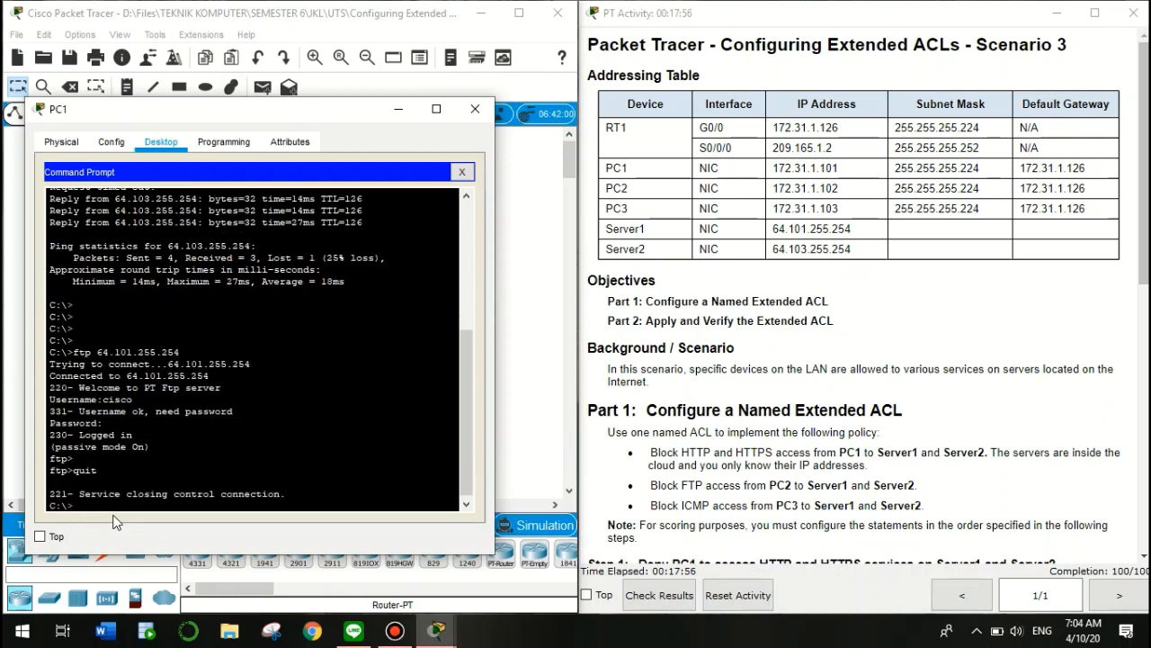
FTP from PC1 to 64.103.255.254, log in, quit, and close the Command Prompt
{"action": "type", "text": "ftp 64.101.255.254"}
{"action": "key", "text": "BackSpace"}
{"action": "type", "text": "3"}
{"action": "key", "text": "Return"}
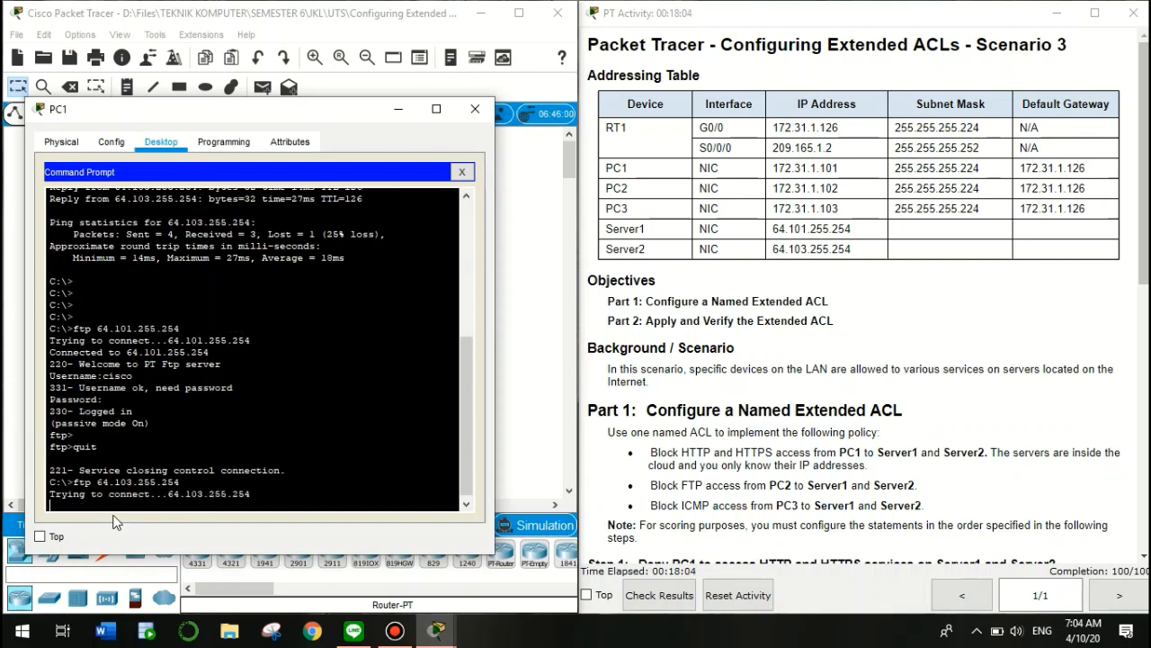
{"action": "type", "text": "cisco"}
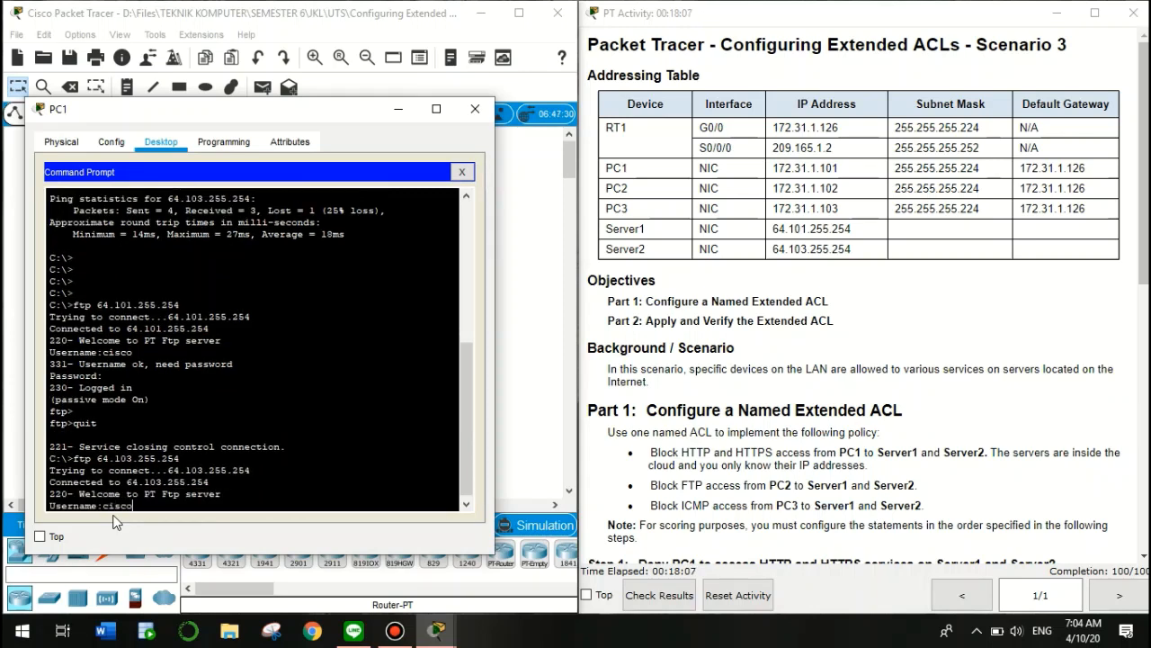
{"action": "key", "text": "Return"}
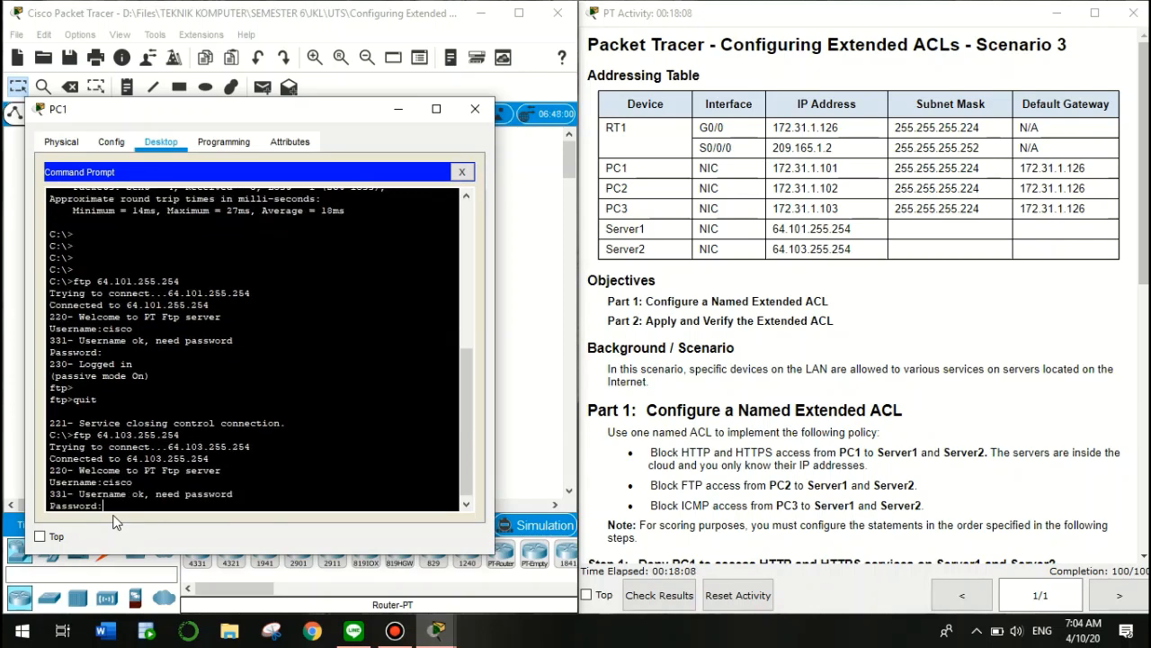
{"action": "key", "text": "Return"}
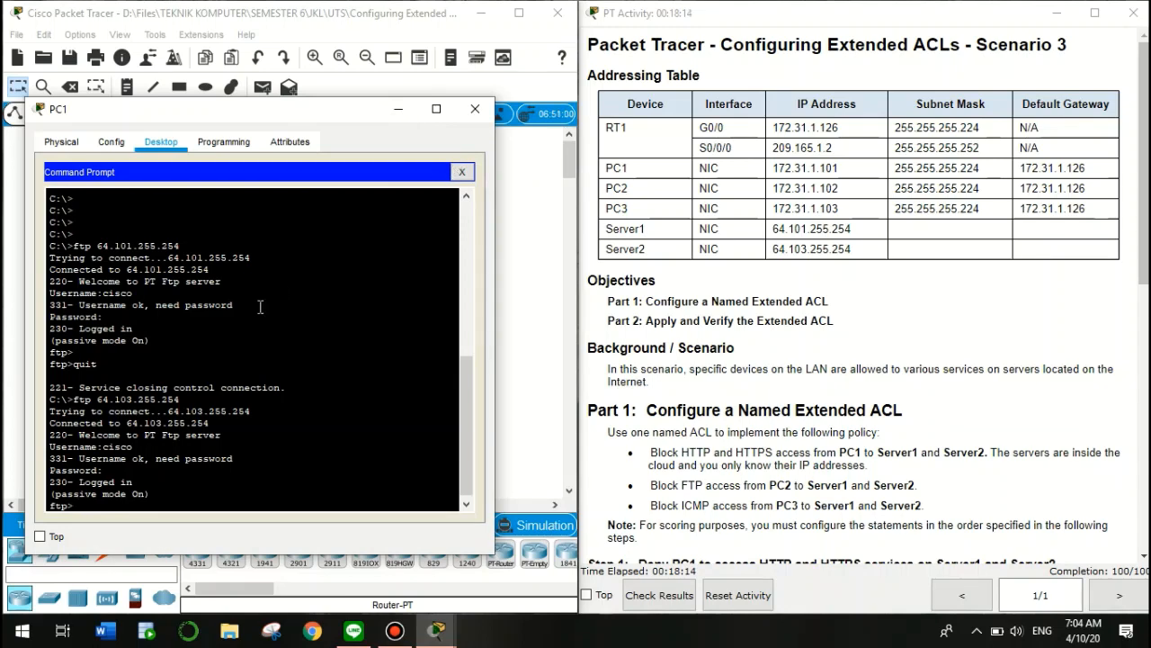
{"action": "type", "text": "quit"}
{"action": "key", "text": "Return"}
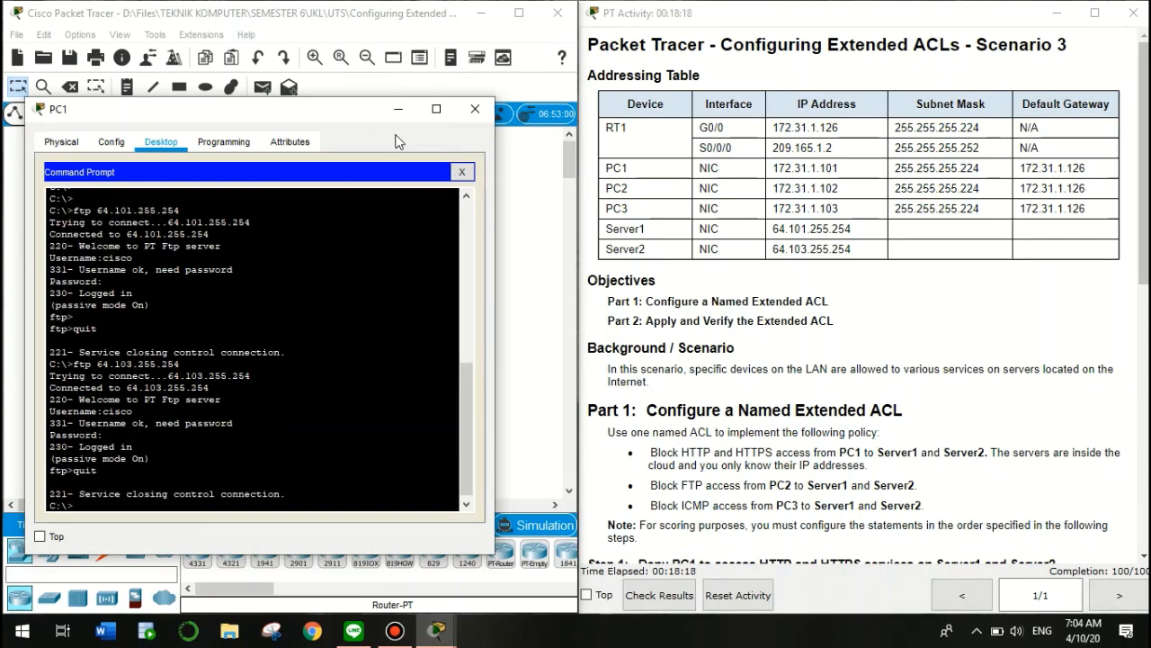
{"action": "left_click", "coordinate": [463, 171]}
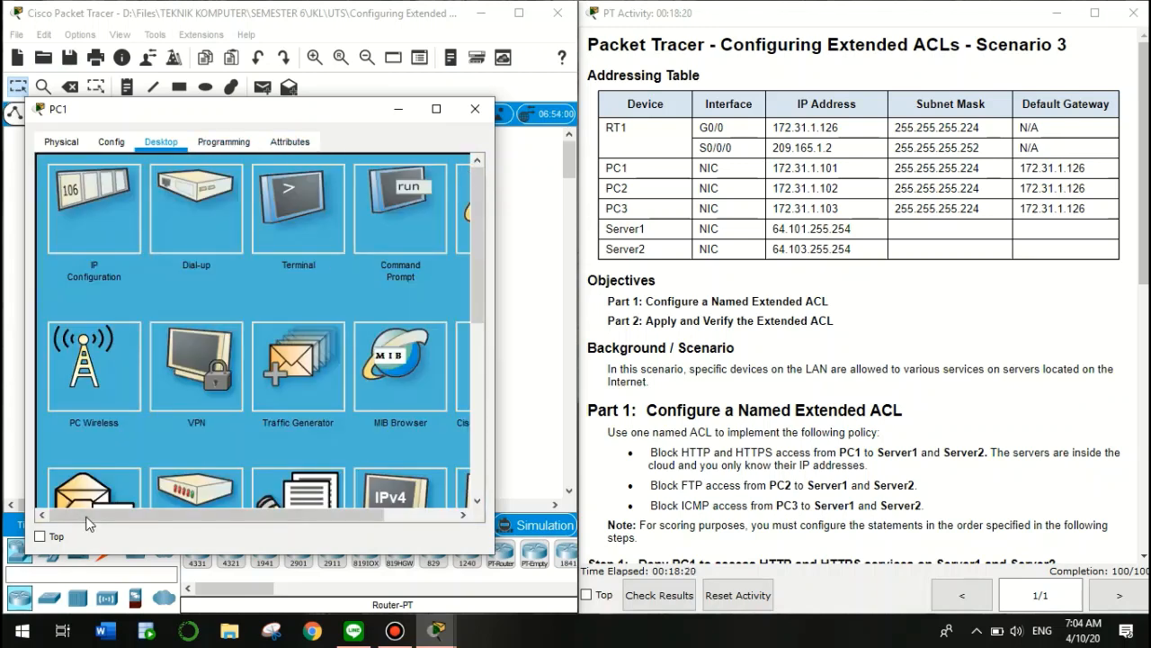
Browse from PC1 to 64.101.255.254, see the request time out, then close the browser
{"action": "left_click_drag", "start_coordinate": [92, 516], "coordinate": [311, 501]}
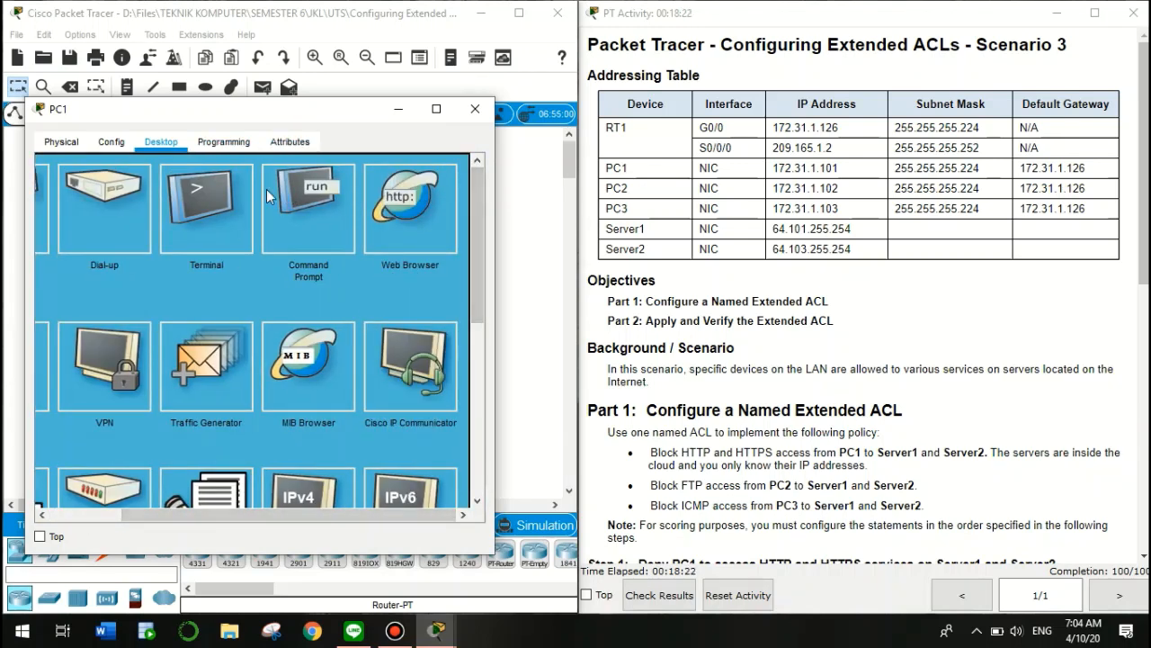
{"action": "left_click", "coordinate": [401, 203]}
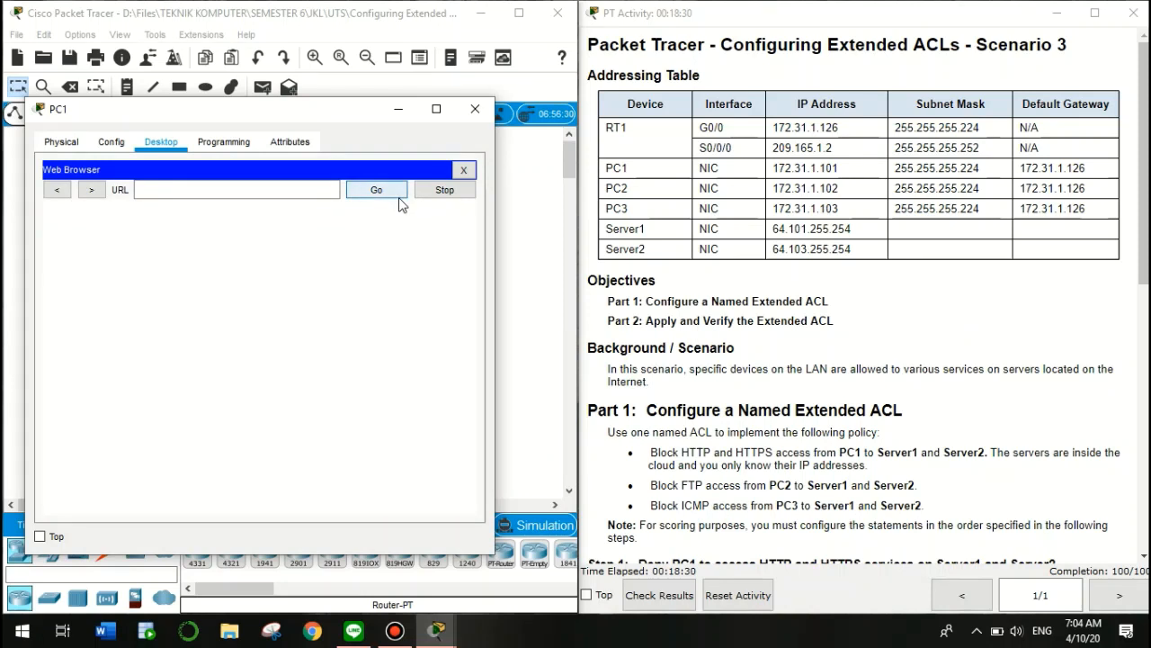
{"action": "left_click", "coordinate": [219, 190]}
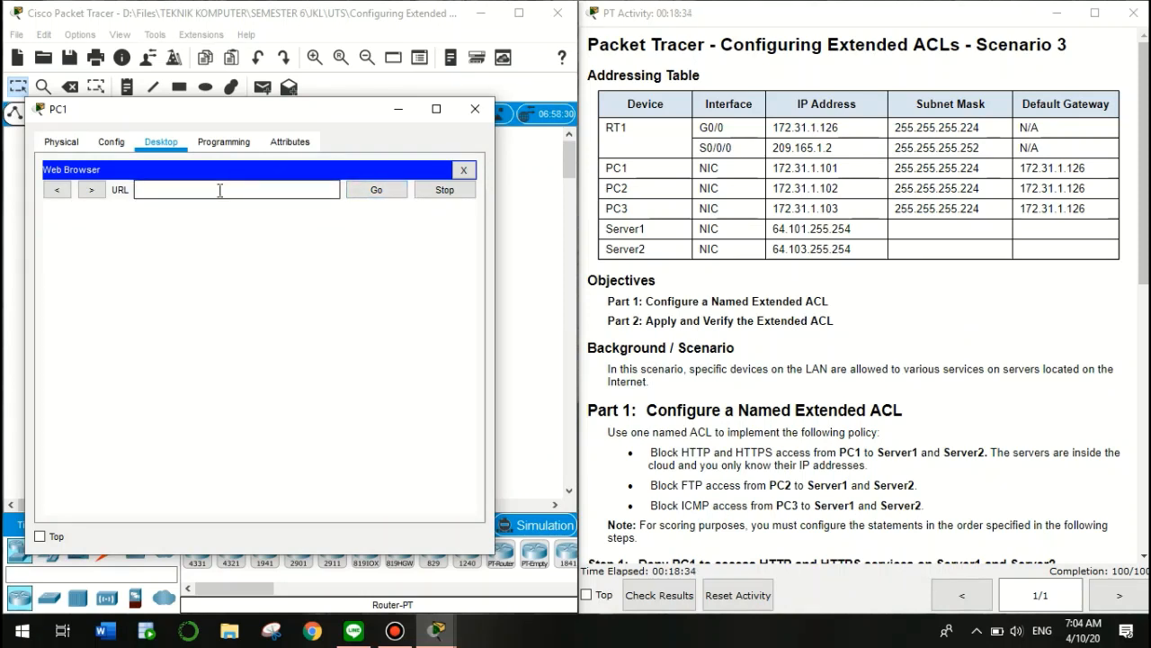
{"action": "type", "text": "64.101.255.254"}
{"action": "left_click", "coordinate": [369, 191]}
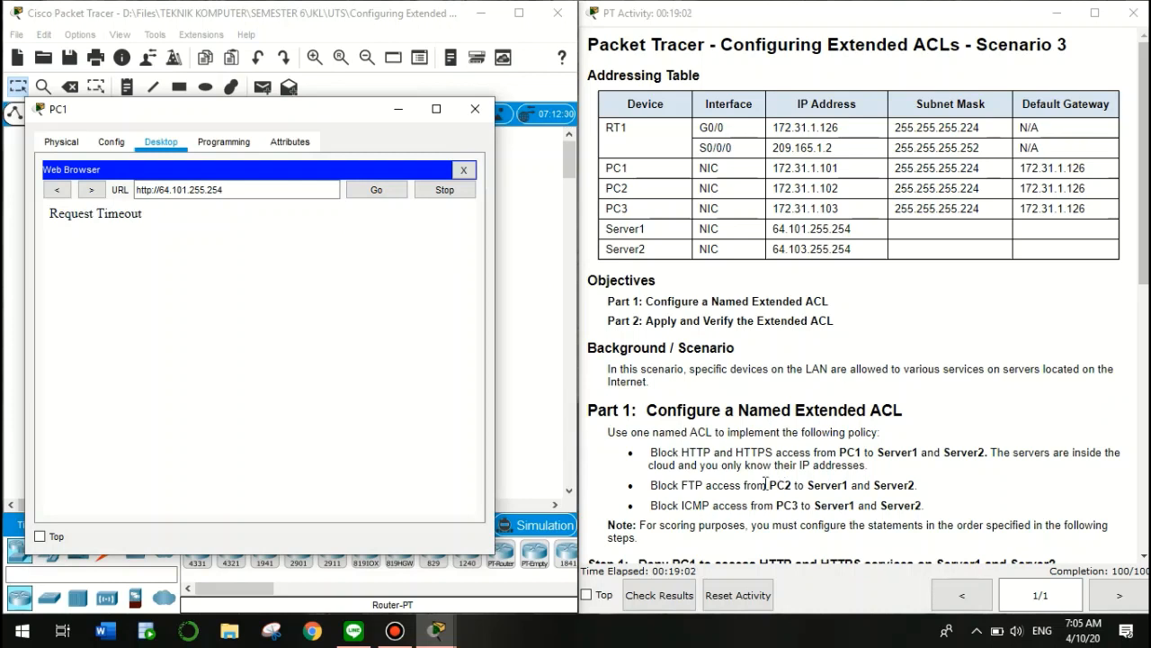
{"action": "left_click", "coordinate": [651, 452]}
{"action": "left_click_drag", "start_coordinate": [741, 461], "coordinate": [782, 451]}
{"action": "left_click", "coordinate": [253, 298]}
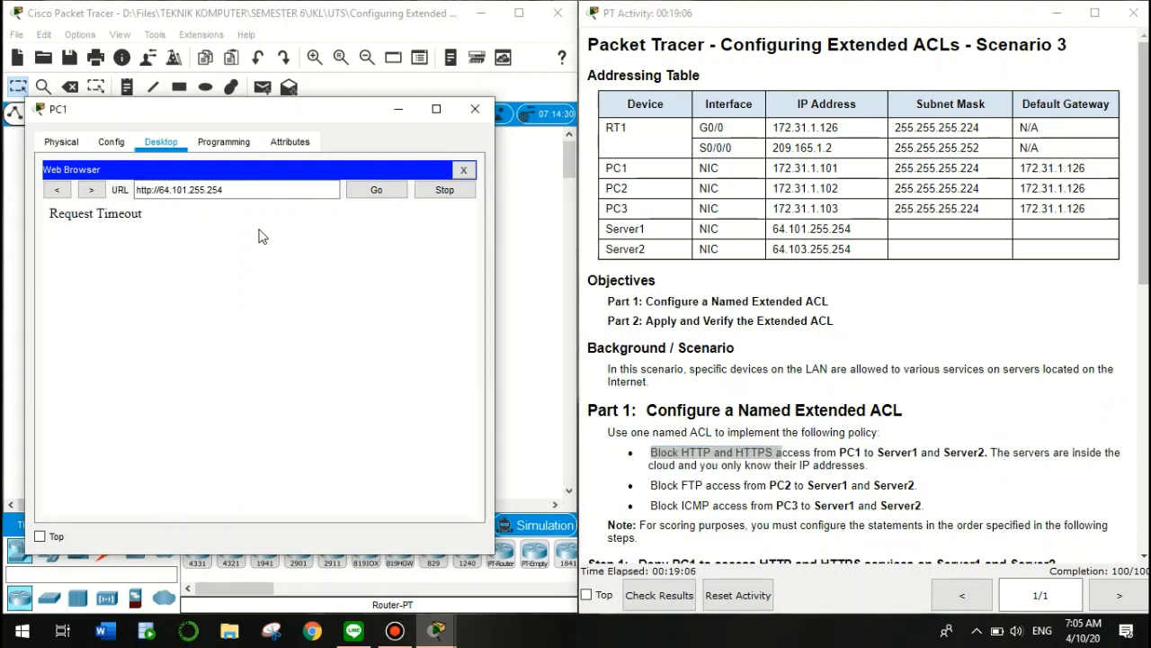
{"action": "left_click", "coordinate": [464, 172]}
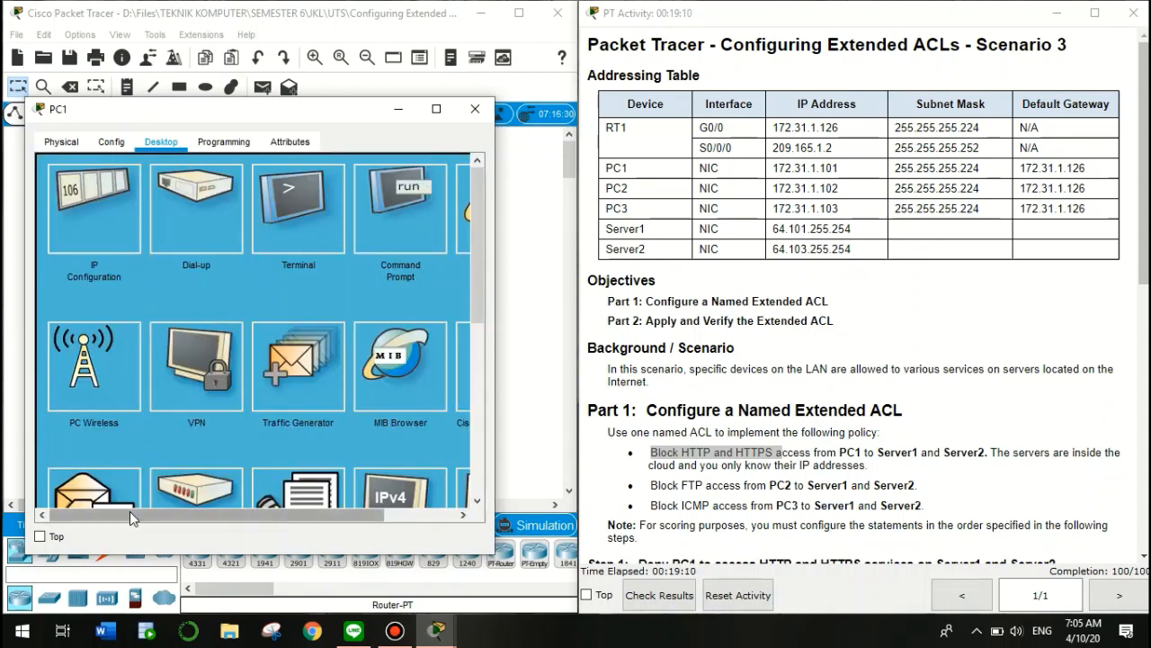
{"action": "left_click_drag", "start_coordinate": [129, 511], "coordinate": [202, 511]}
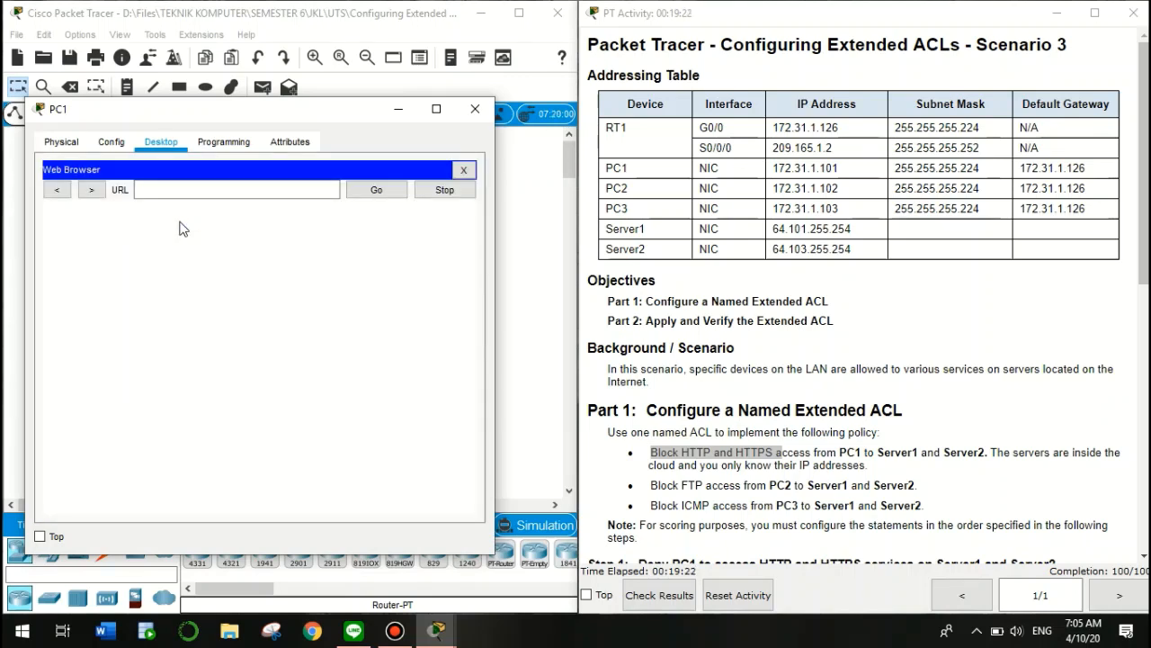
{"action": "left_click", "coordinate": [212, 185]}
{"action": "type", "text": "64.101.255.254"}
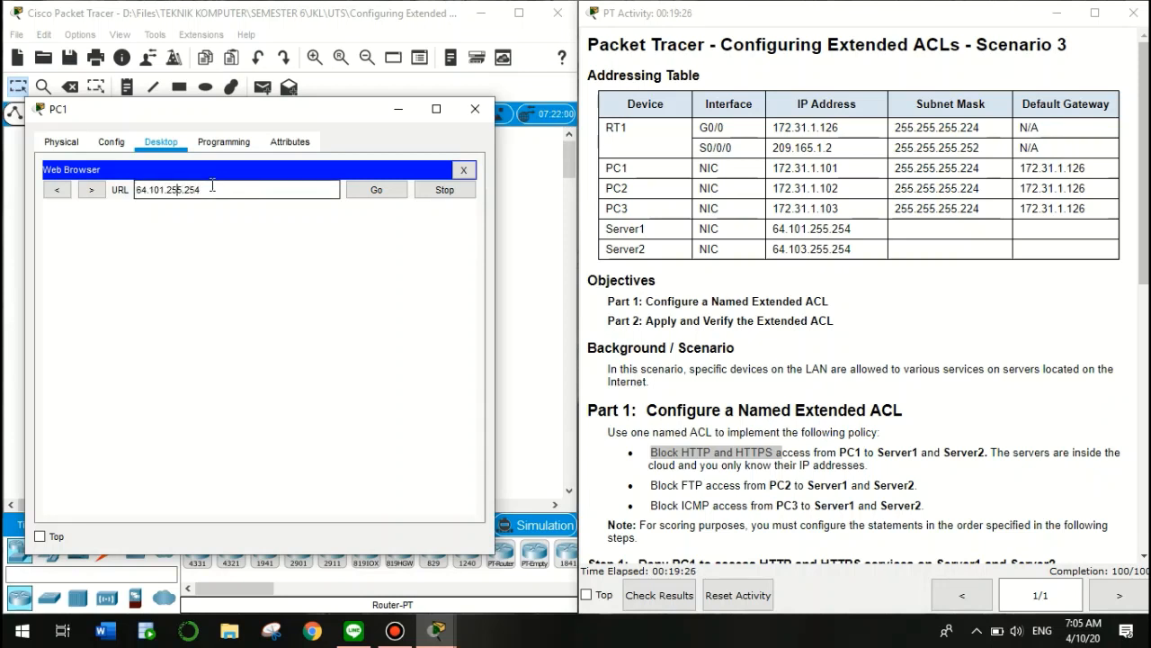
{"action": "key", "text": "BackSpace"}
{"action": "type", "text": "3"}
{"action": "key", "text": "Home"}
{"action": "type", "text": "http://"}
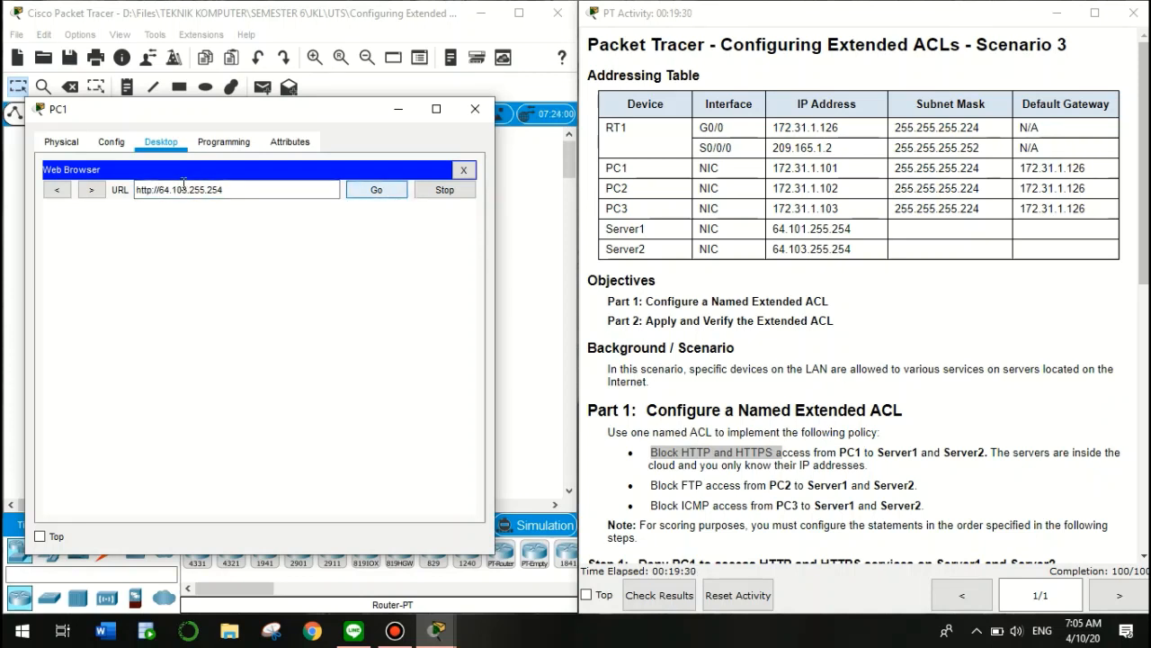
{"action": "left_click", "coordinate": [155, 189]}
{"action": "type", "text": "s"}
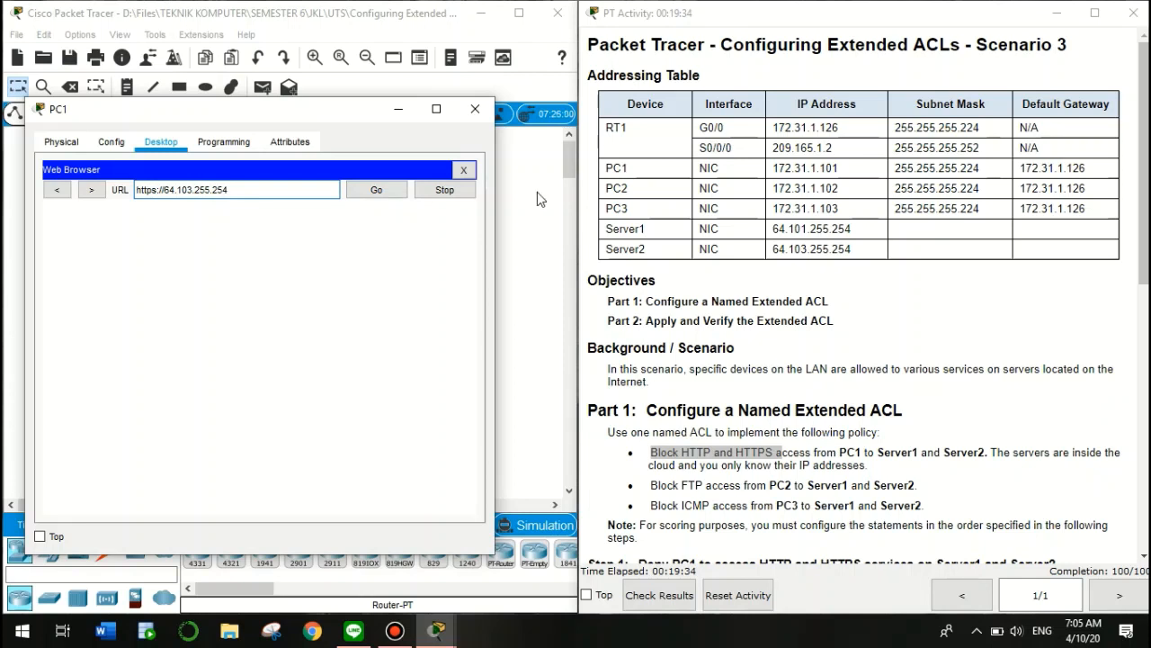
{"action": "left_click", "coordinate": [396, 193]}
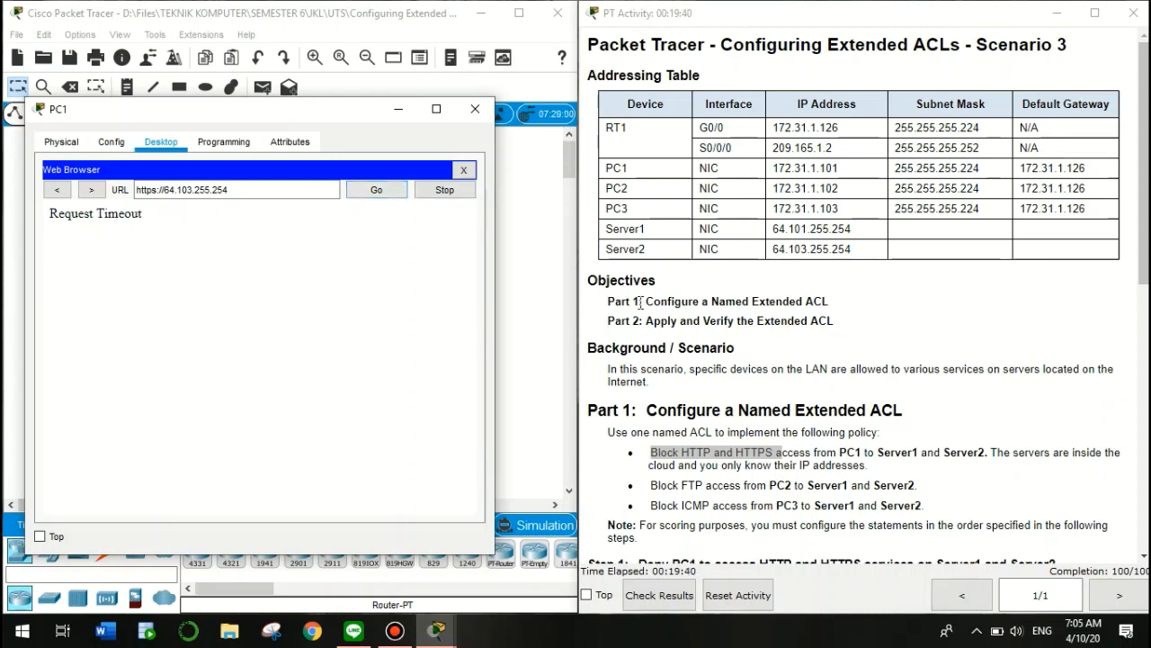
After the HTTPS timeout, close PC1's browser and device window
{"action": "left_click", "coordinate": [651, 453]}
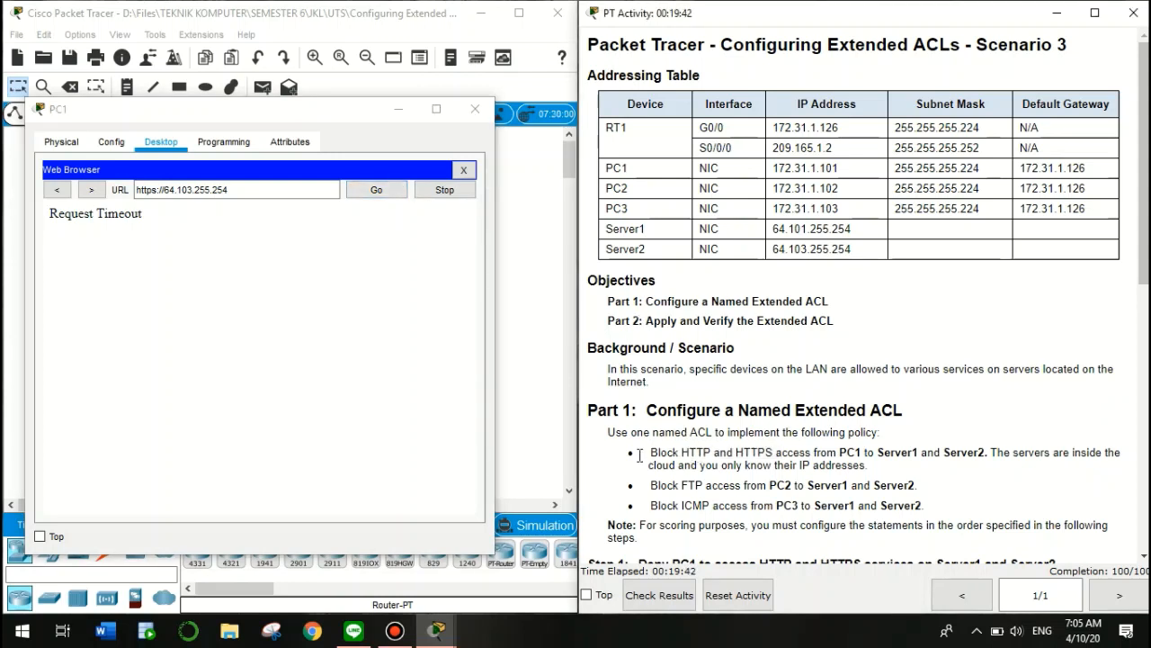
{"action": "left_click_drag", "start_coordinate": [651, 452], "coordinate": [773, 453]}
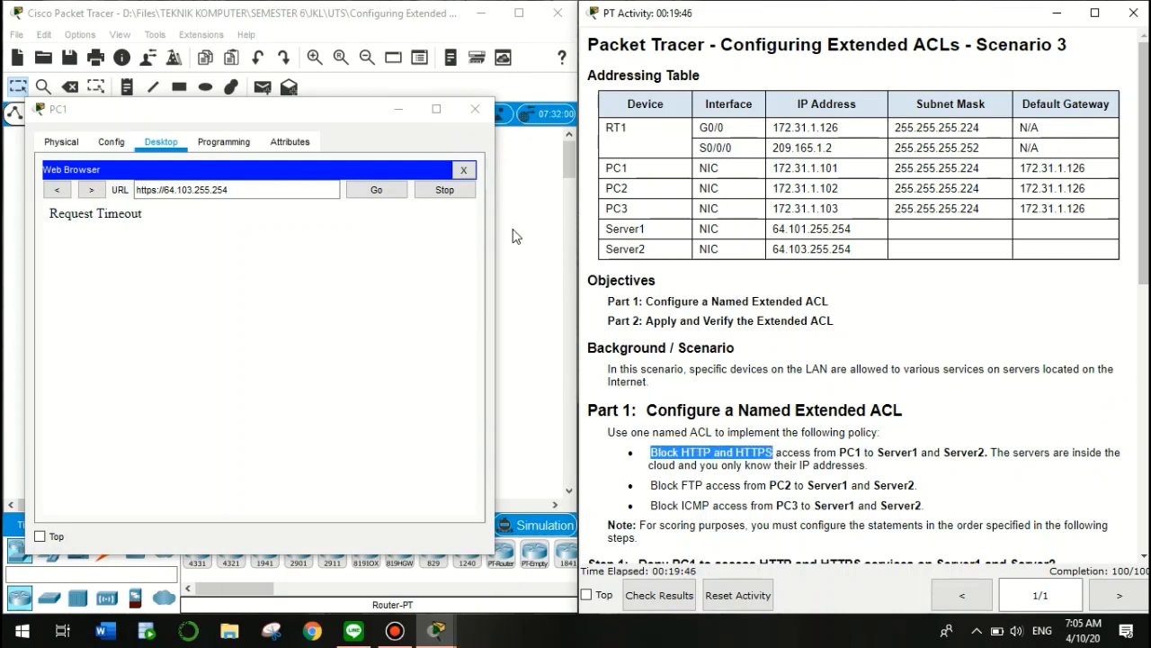
{"action": "left_click", "coordinate": [464, 173]}
{"action": "left_click", "coordinate": [464, 173]}
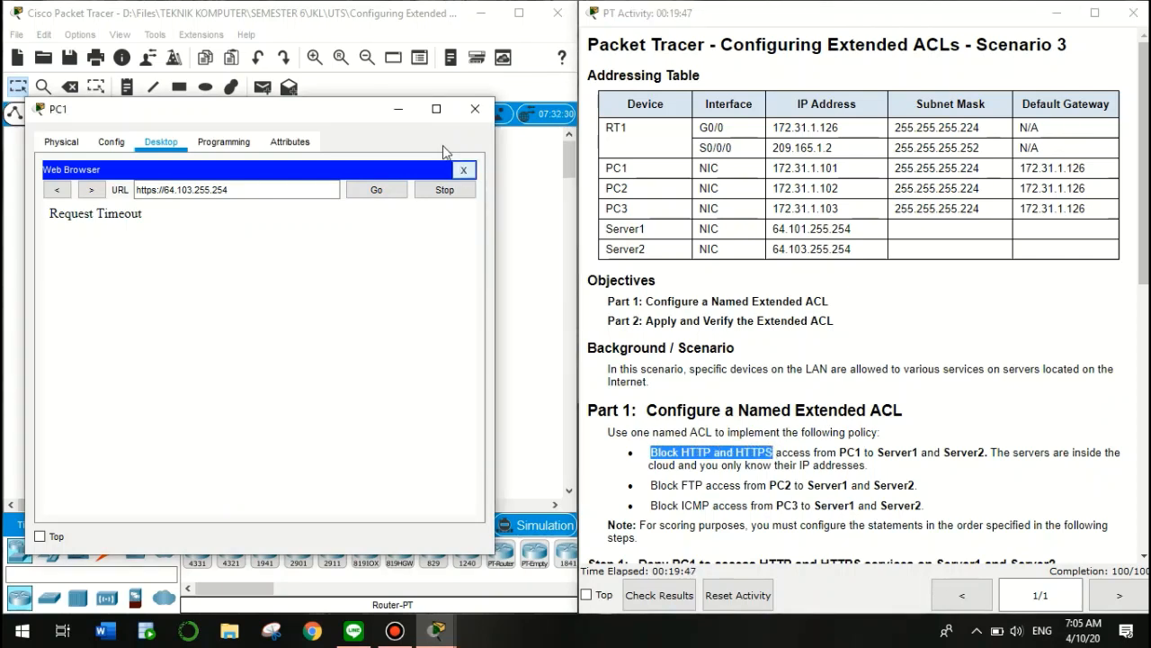
{"action": "left_click", "coordinate": [398, 109]}
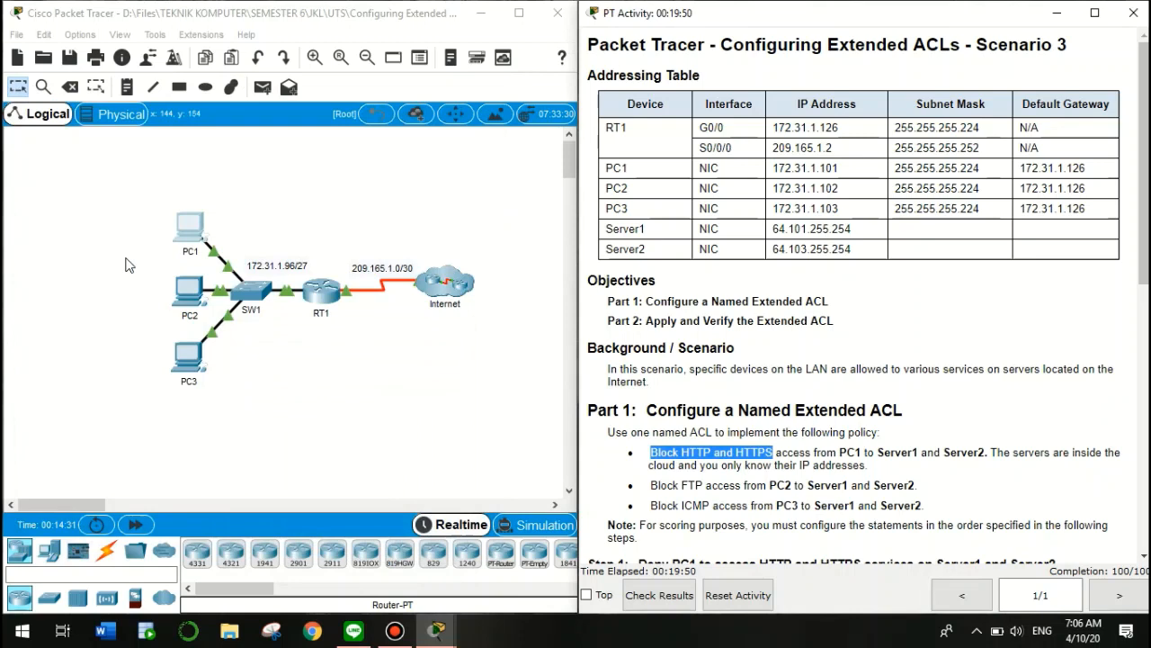
From PC2's Command Prompt, run ftp 64.101.255.254
{"action": "left_click", "coordinate": [187, 293]}
{"action": "left_click", "coordinate": [187, 292]}
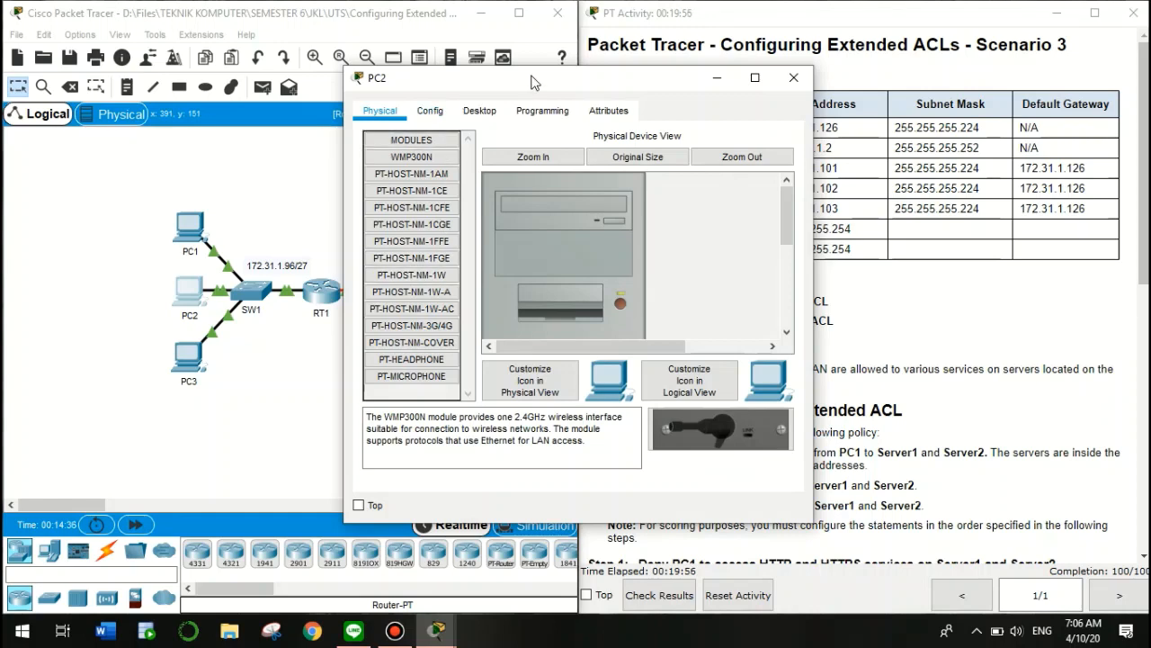
{"action": "left_click_drag", "start_coordinate": [531, 82], "coordinate": [280, 99]}
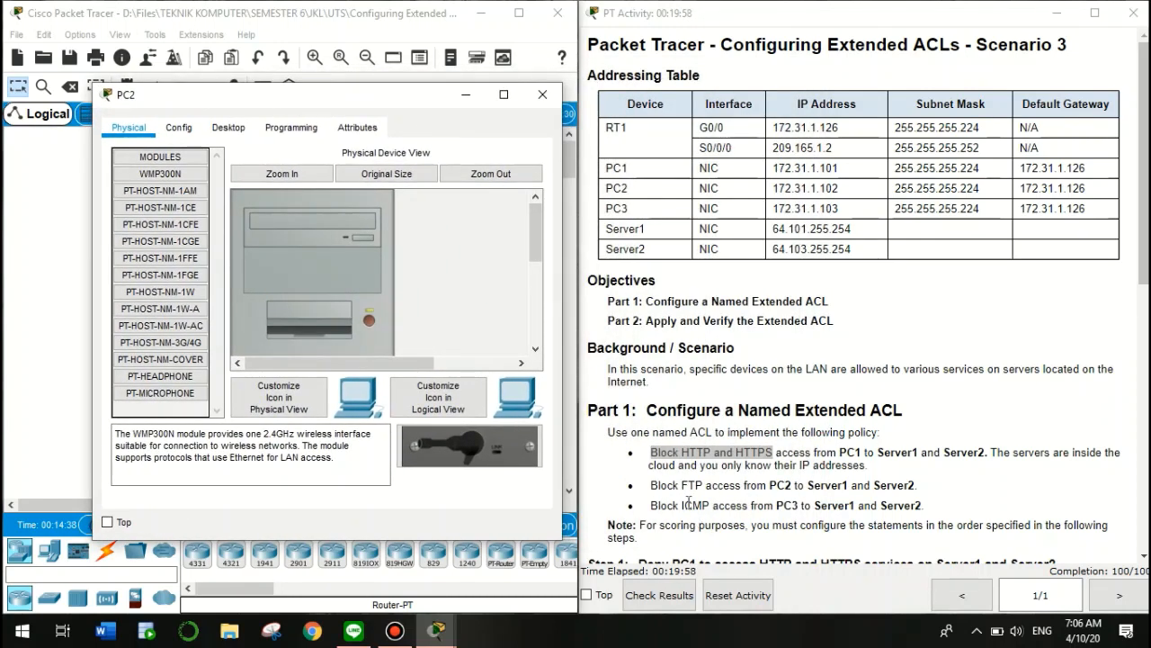
{"action": "left_click_drag", "start_coordinate": [680, 485], "coordinate": [721, 491]}
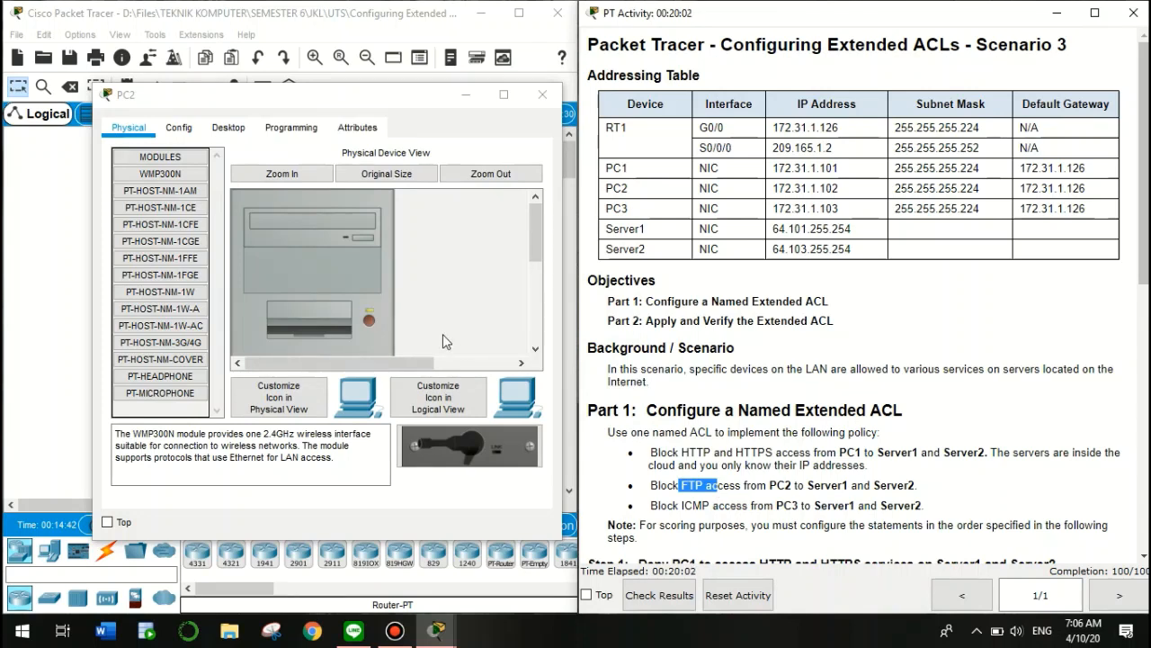
{"action": "left_click", "coordinate": [229, 127]}
{"action": "left_click", "coordinate": [461, 207]}
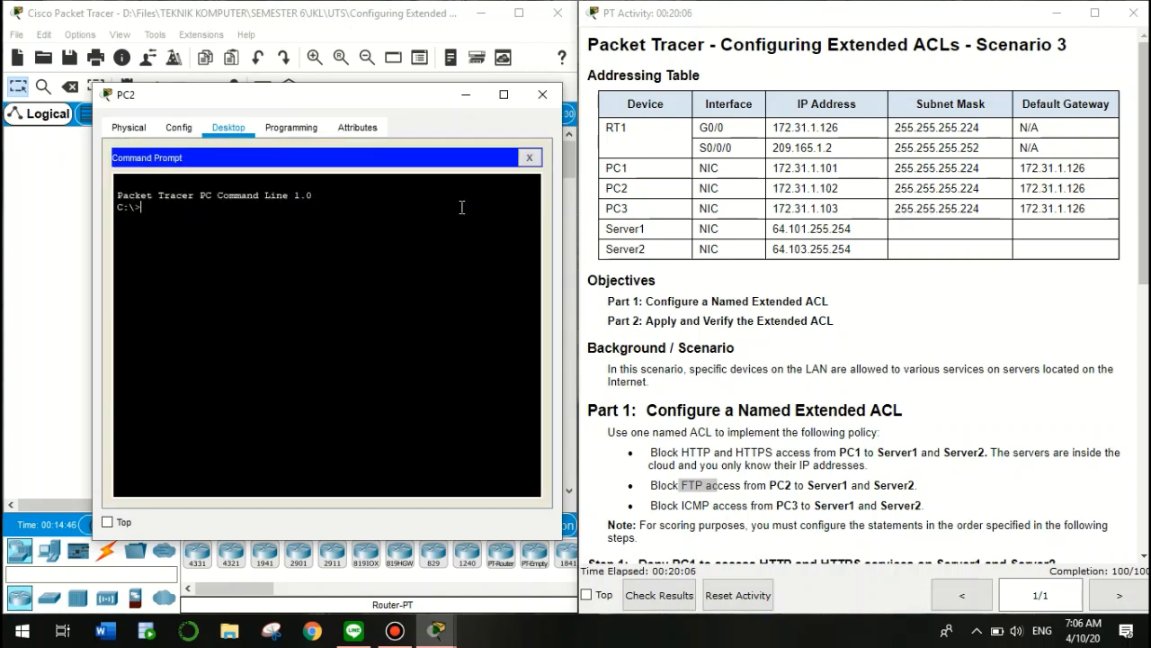
{"action": "type", "text": "ftp 64.101.255.254"}
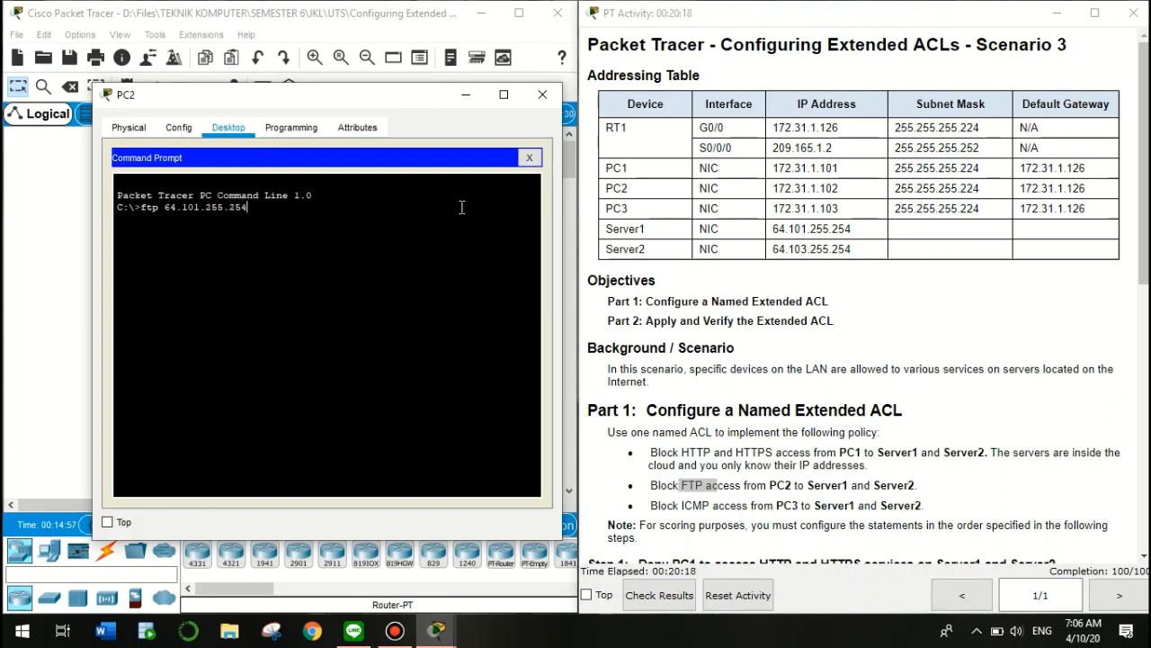
{"action": "key", "text": "Return"}
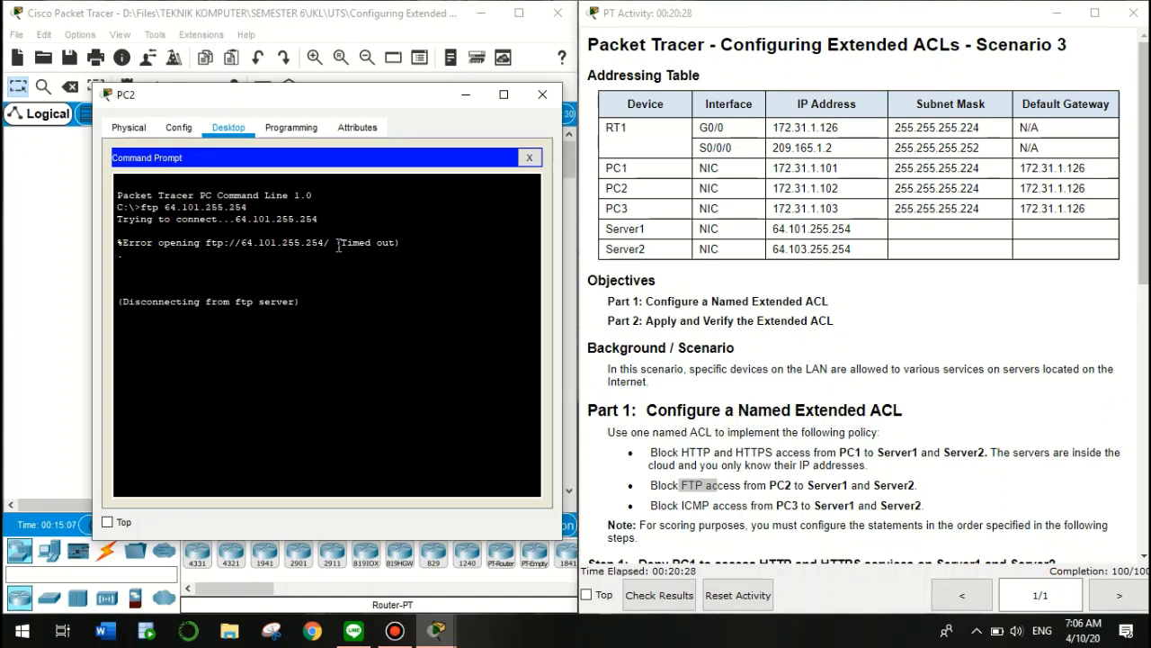
After that attempt times out, run ftp 64.103.255.254 from PC2
{"action": "left_click_drag", "start_coordinate": [337, 243], "coordinate": [401, 243]}
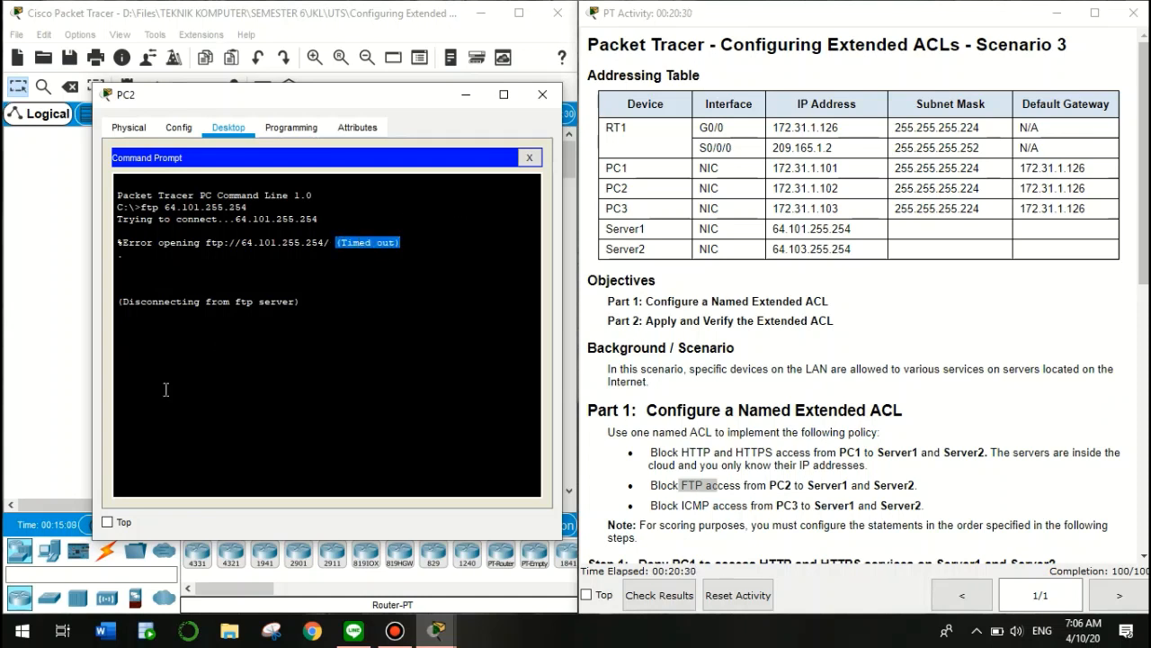
{"action": "left_click", "coordinate": [202, 347]}
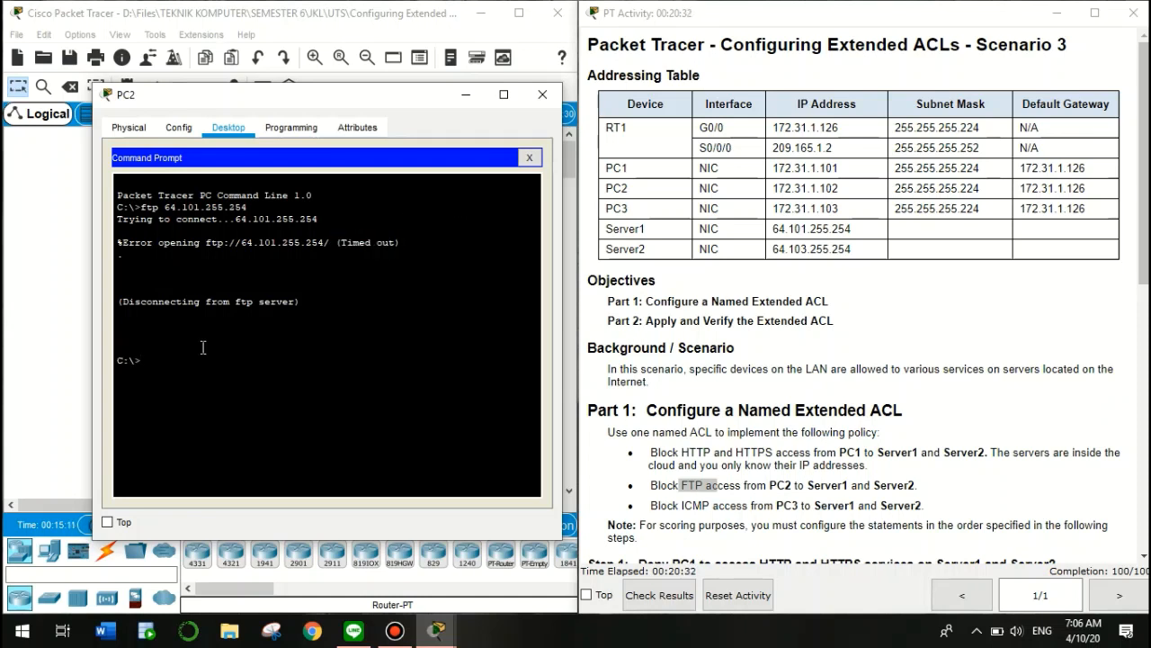
{"action": "key", "text": "Up"}
{"action": "key", "text": "Left"}
{"action": "key", "text": "BackSpace"}
{"action": "type", "text": "3"}
{"action": "key", "text": "Return"}
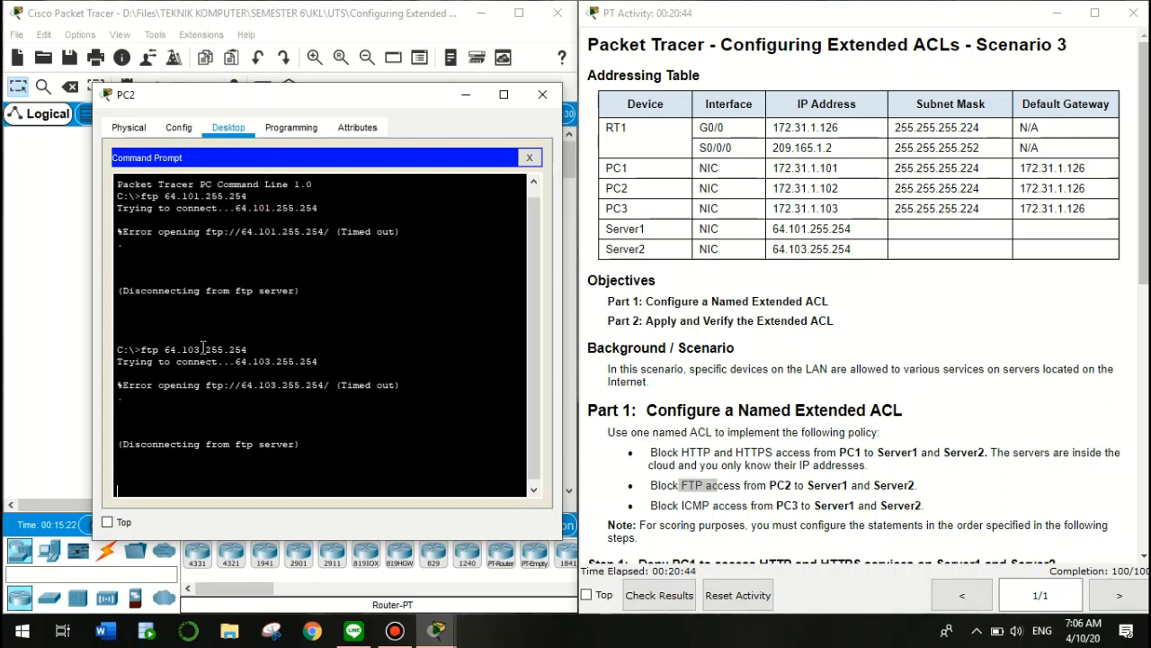
From PC2's Command Prompt, ping Server1 at 64.101.255.254, editing the recalled ftp command
{"action": "type", "text": "ping"}
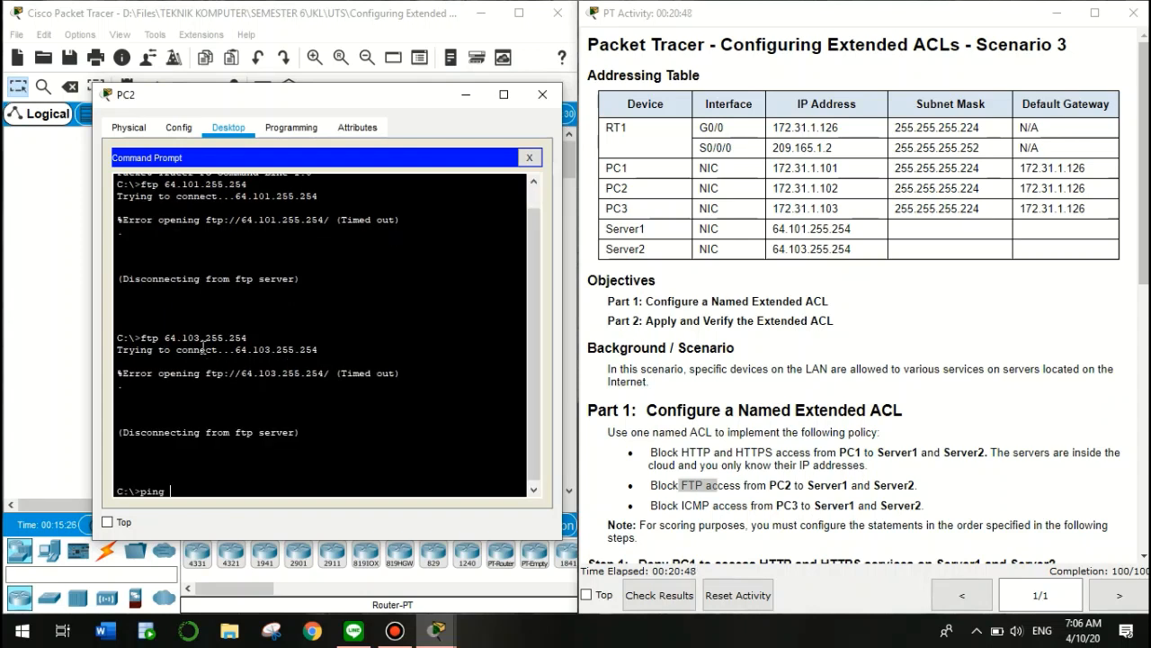
{"action": "key", "text": "Up"}
{"action": "key", "text": "Up"}
{"action": "key", "text": "Left"}
{"action": "key", "text": "Left"}
{"action": "key", "text": "Left"}
{"action": "key", "text": "Left"}
{"action": "key", "text": "Left"}
{"action": "key", "text": "Left"}
{"action": "key", "text": "Left"}
{"action": "key", "text": "Left"}
{"action": "key", "text": "Left"}
{"action": "key", "text": "Left"}
{"action": "key", "text": "Left"}
{"action": "key", "text": "Left"}
{"action": "key", "text": "Left"}
{"action": "key", "text": "Left"}
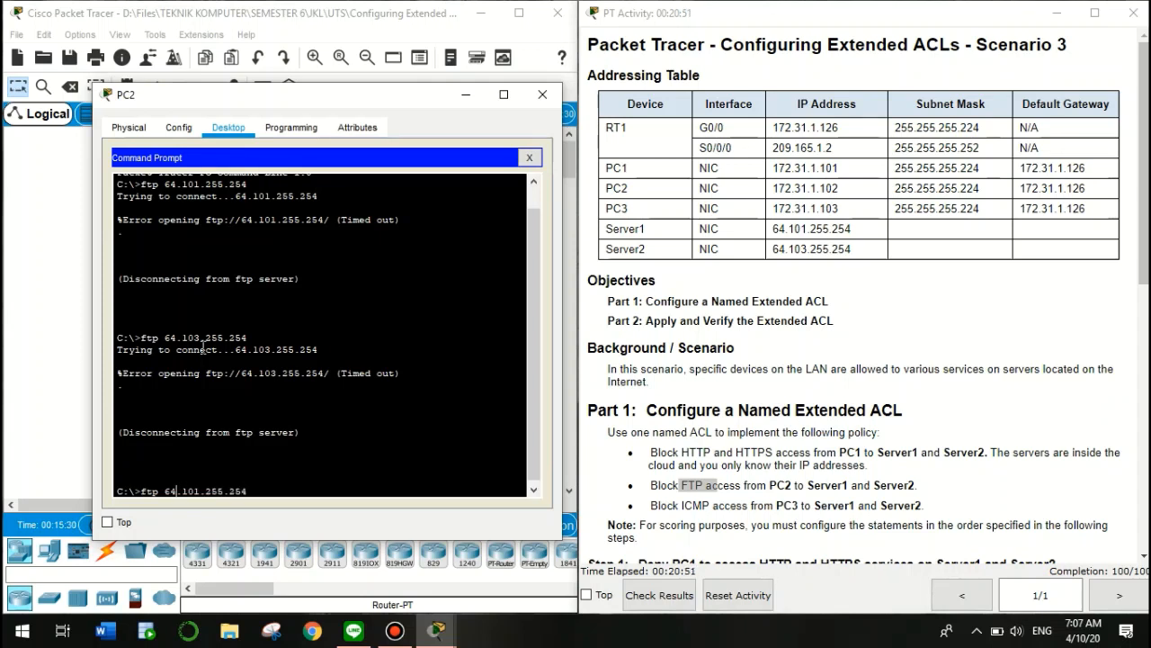
{"action": "key", "text": "BackSpace"}
{"action": "key", "text": "BackSpace"}
{"action": "key", "text": "BackSpace"}
{"action": "key", "text": "BackSpace"}
{"action": "type", "text": "ping"}
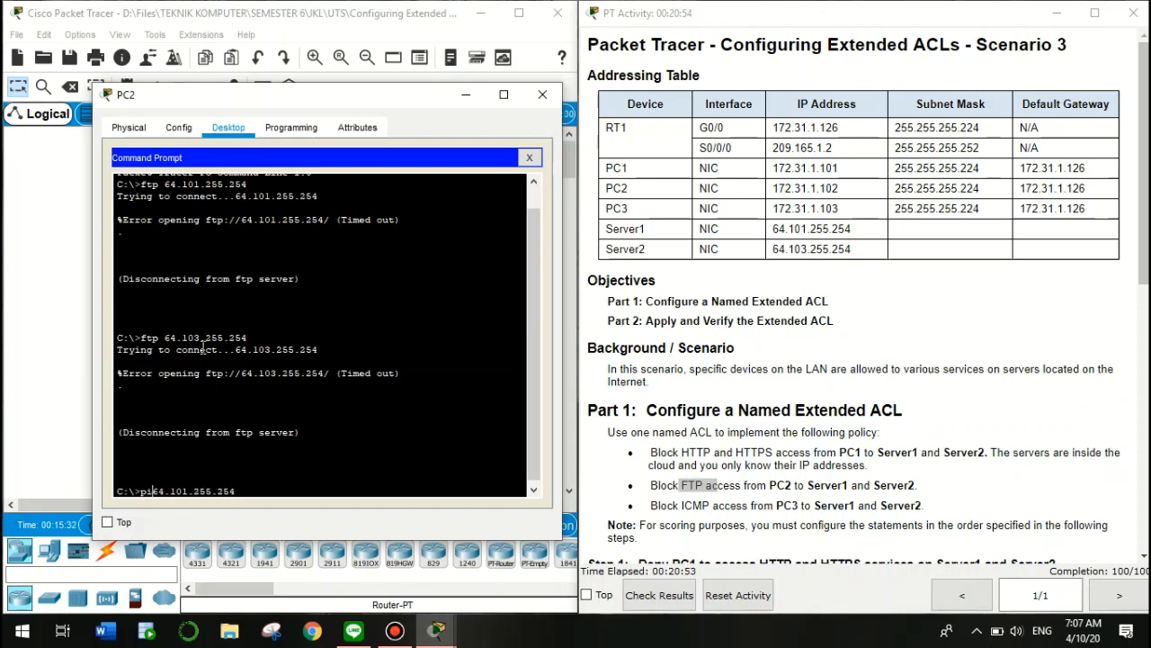
{"action": "key", "text": "Return"}
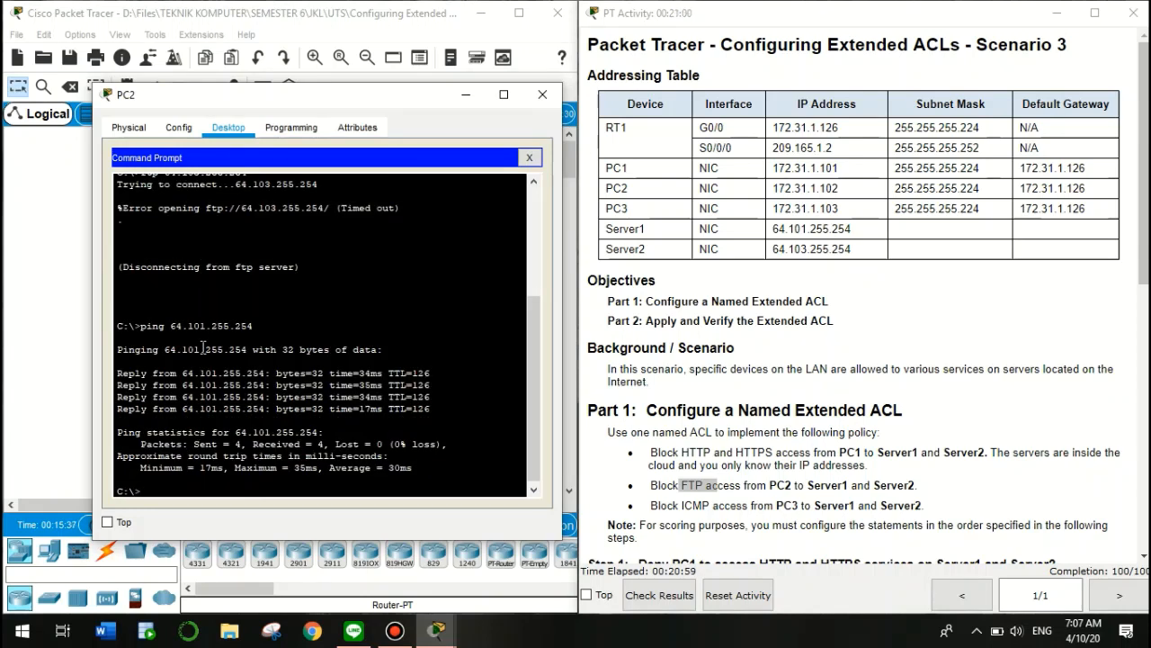
Ping Server2 at 64.103.255.254 from PC2 with 0% loss
{"action": "key", "text": "Up"}
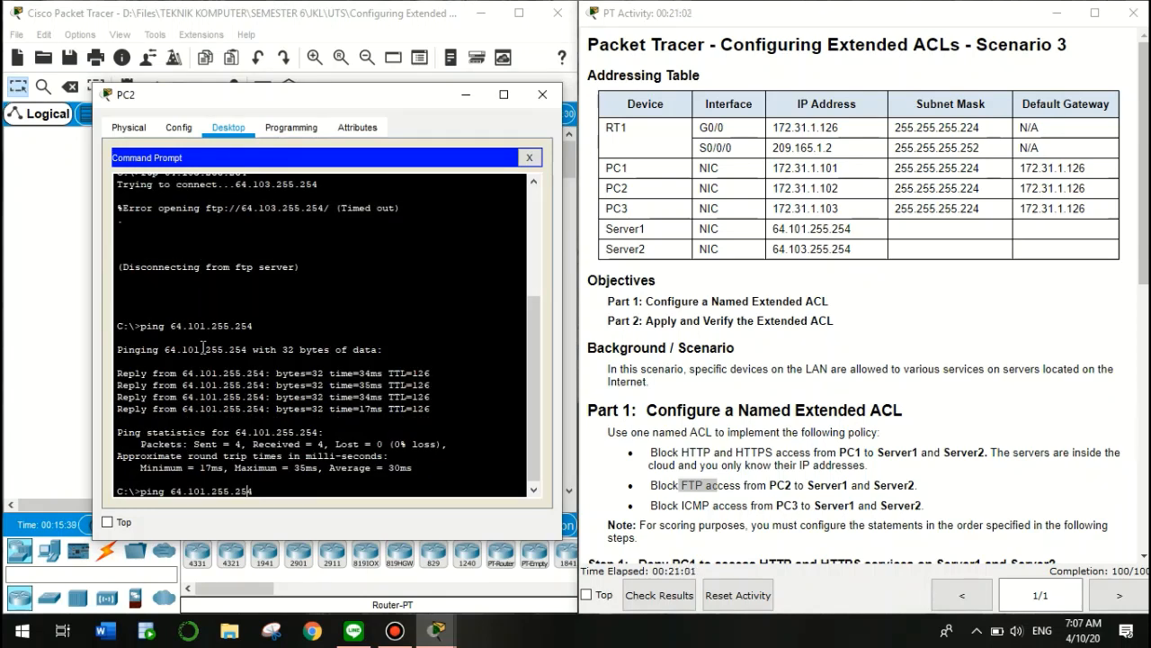
{"action": "key", "text": "BackSpace"}
{"action": "key", "text": "BackSpace"}
{"action": "key", "text": "BackSpace"}
{"action": "key", "text": "BackSpace"}
{"action": "key", "text": "BackSpace"}
{"action": "key", "text": "BackSpace"}
{"action": "key", "text": "BackSpace"}
{"action": "key", "text": "BackSpace"}
{"action": "key", "text": "BackSpace"}
{"action": "type", "text": "3.255.254"}
{"action": "key", "text": "Return"}
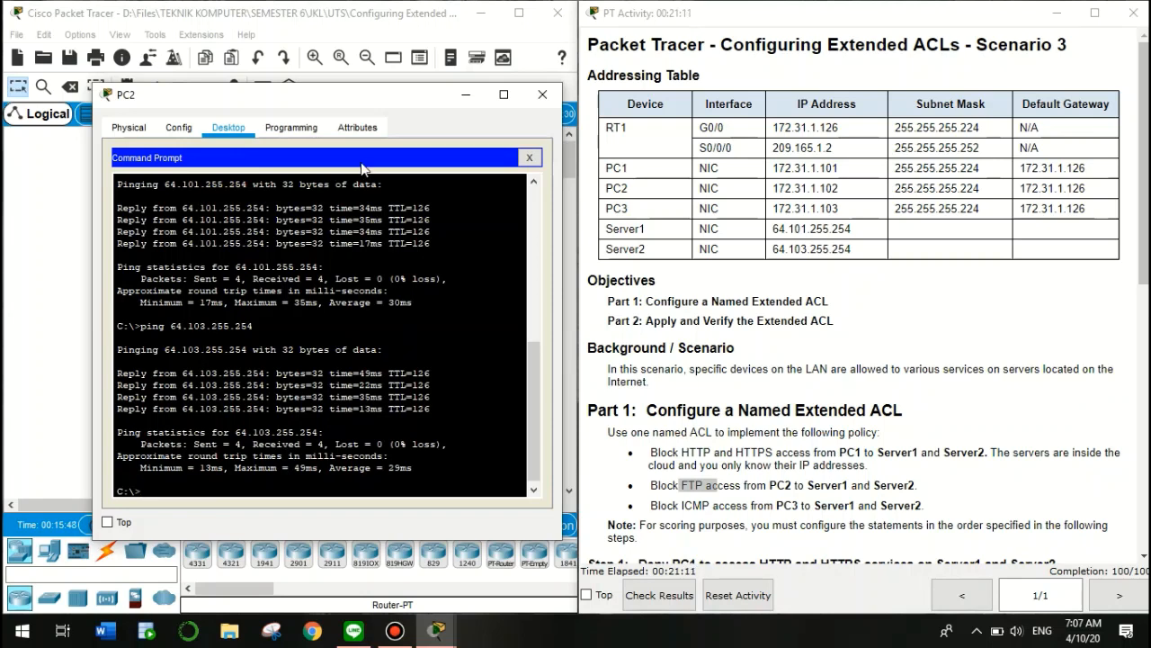
Return to PC2's prompt and end the session with quit
{"action": "left_click", "coordinate": [465, 94]}
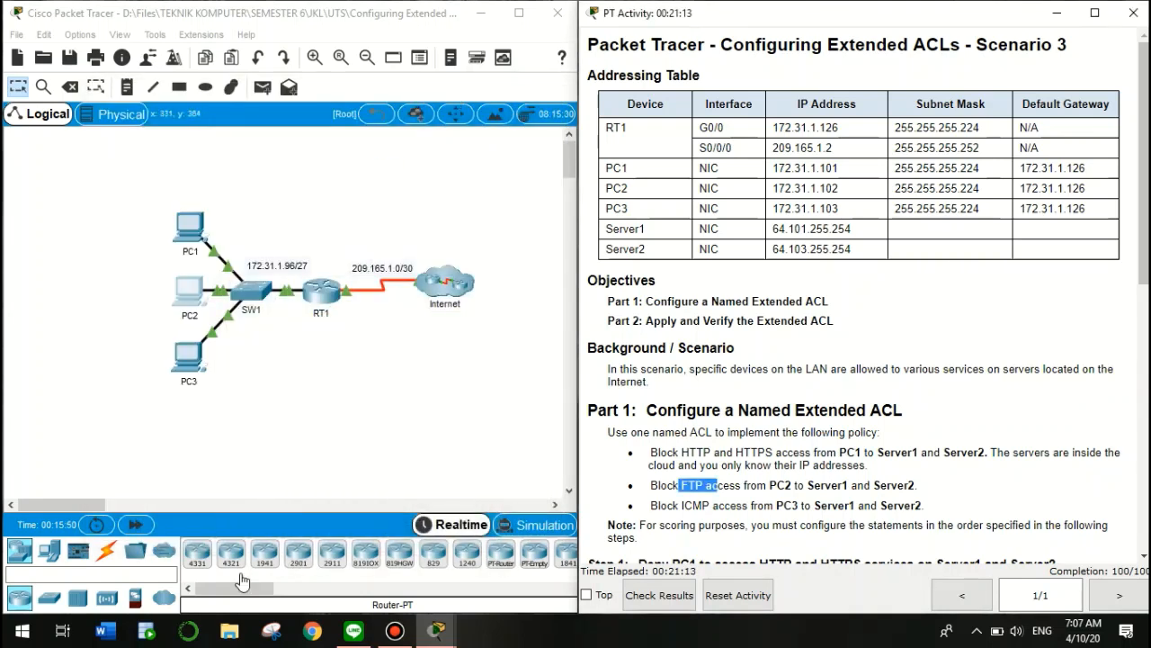
{"action": "left_click", "coordinate": [186, 289]}
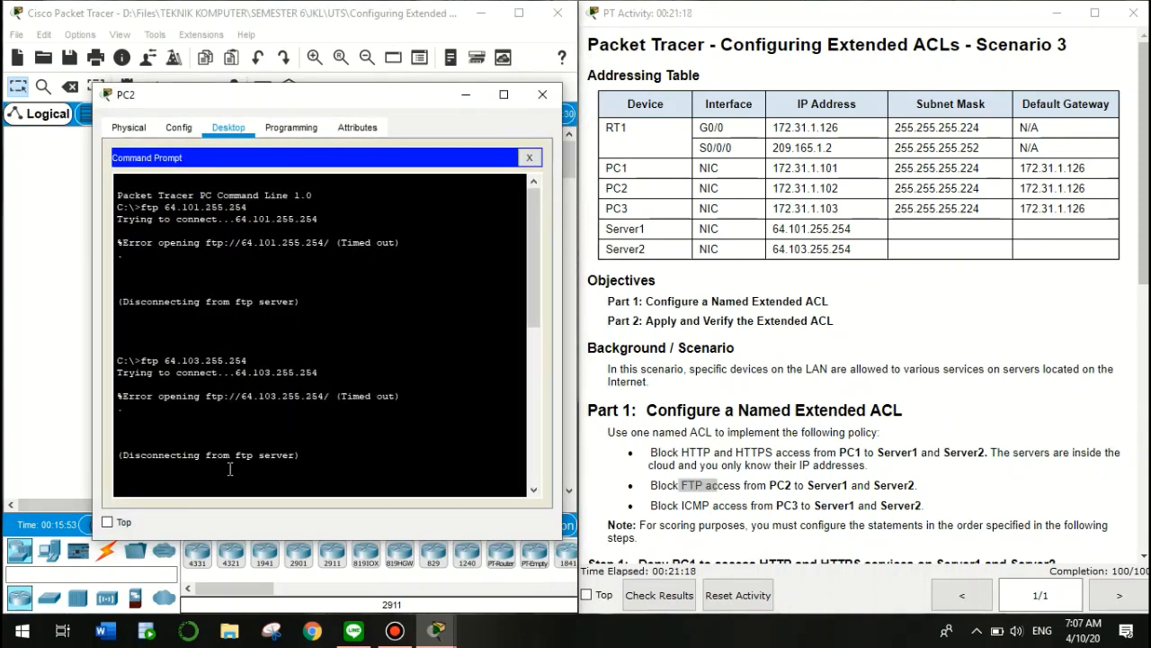
{"action": "key", "text": "Return"}
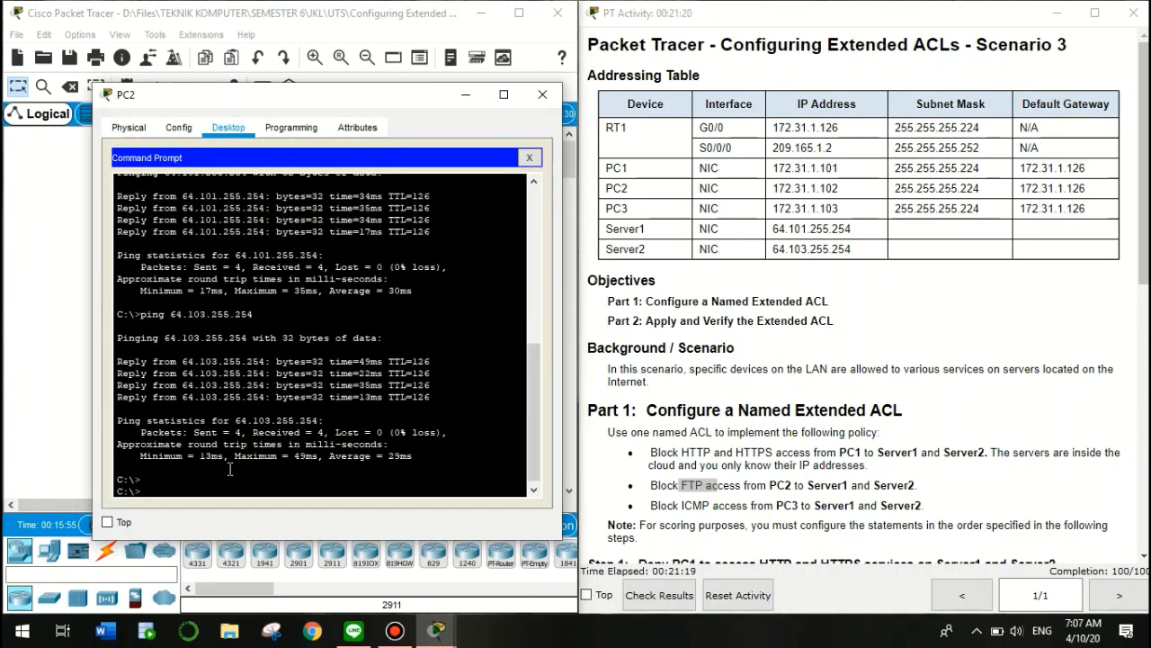
{"action": "type", "text": "quit"}
{"action": "key", "text": "Return"}
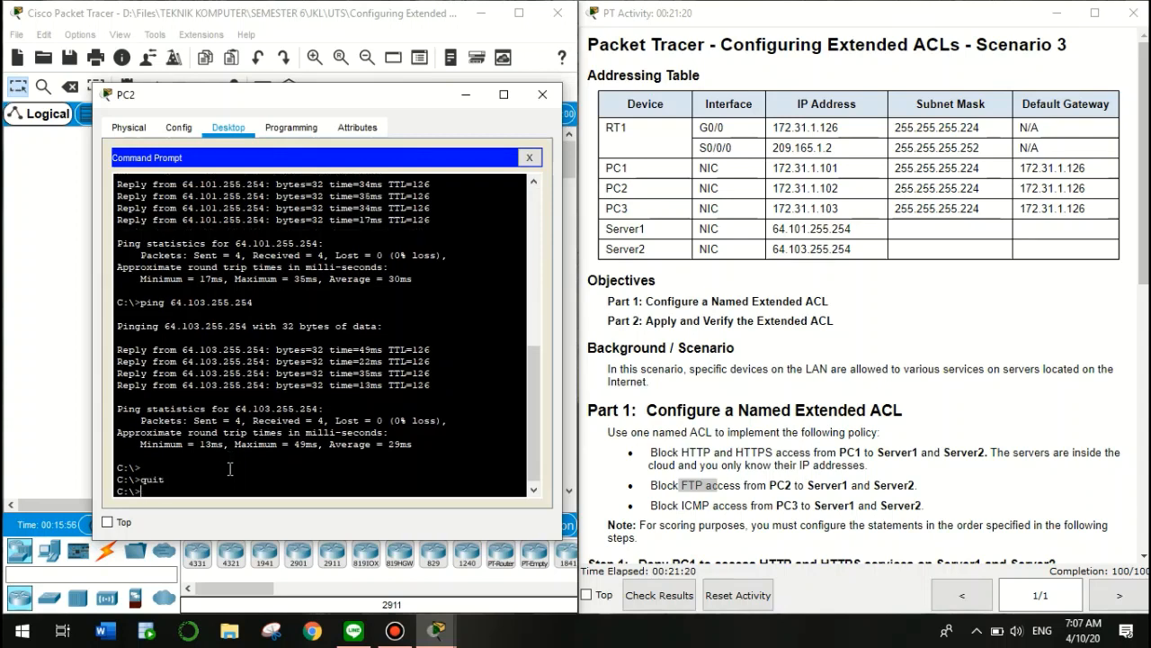
Load Server1's page at 64.101.255.254 in PC2's web browser, showing the Cisco Packet Tracer welcome page
{"action": "left_click", "coordinate": [529, 158]}
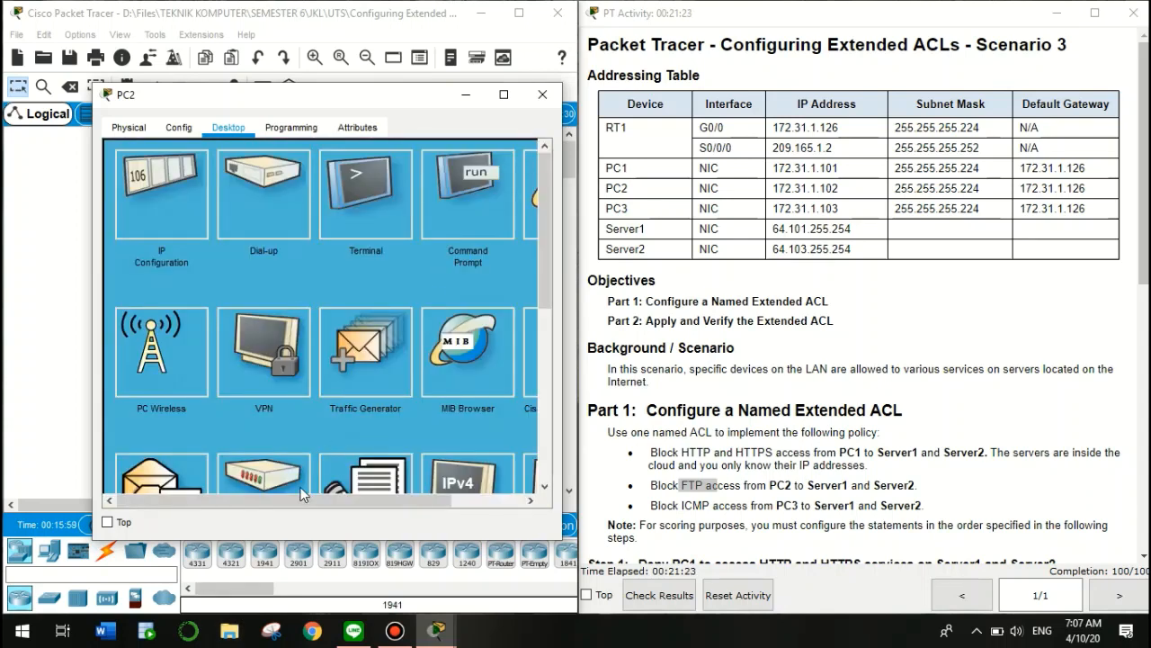
{"action": "left_click_drag", "start_coordinate": [290, 504], "coordinate": [364, 506]}
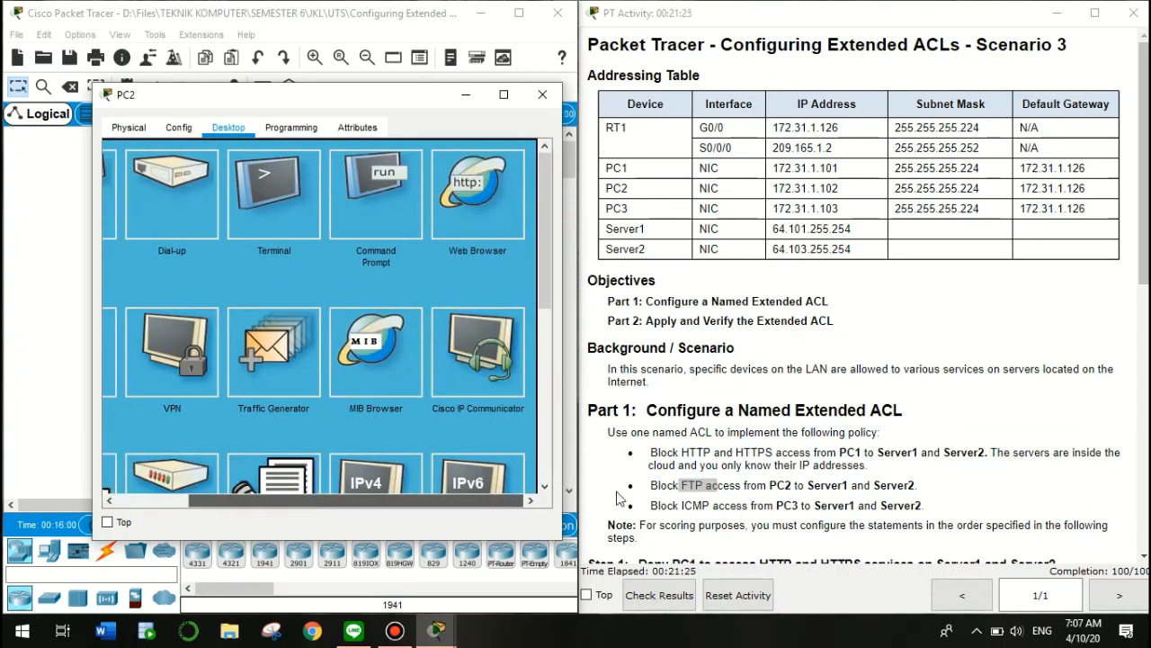
{"action": "left_click", "coordinate": [466, 202]}
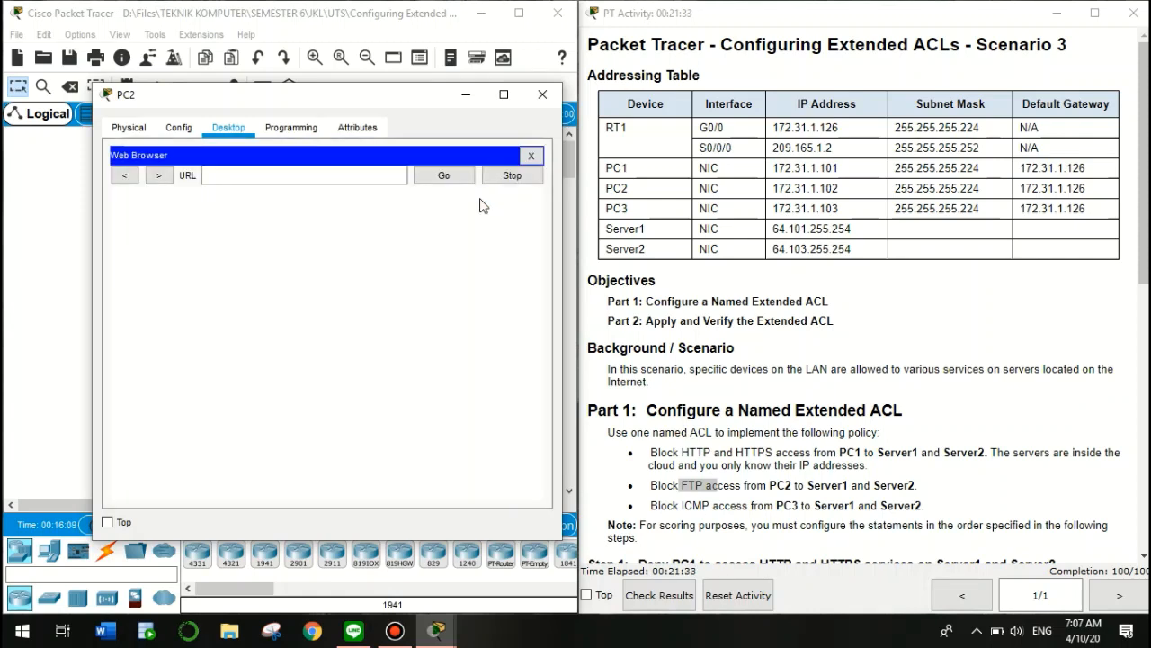
{"action": "left_click", "coordinate": [309, 176]}
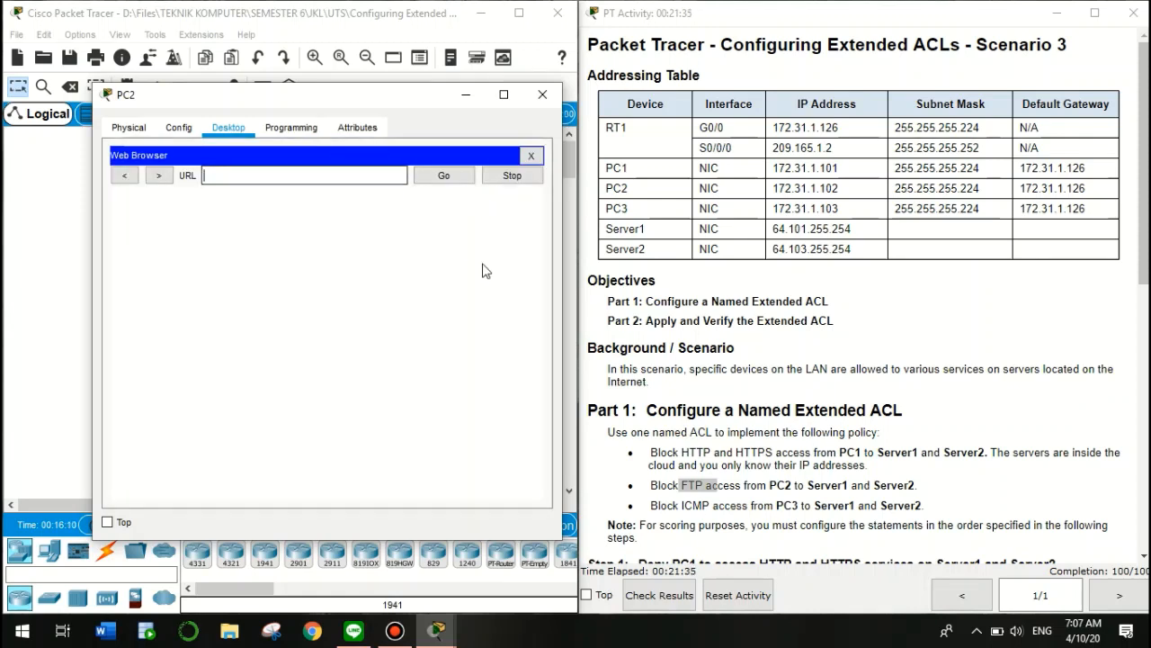
{"action": "left_click", "coordinate": [808, 233]}
{"action": "left_click_drag", "start_coordinate": [774, 232], "coordinate": [857, 233]}
{"action": "key", "text": "ctrl+c"}
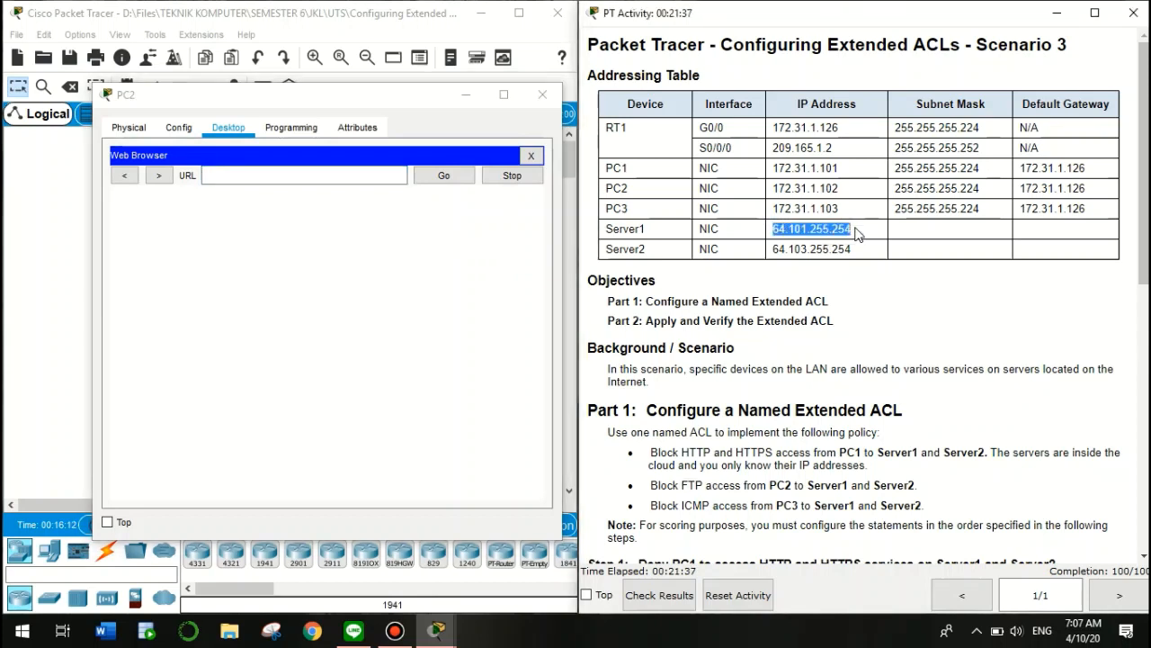
{"action": "left_click", "coordinate": [365, 177]}
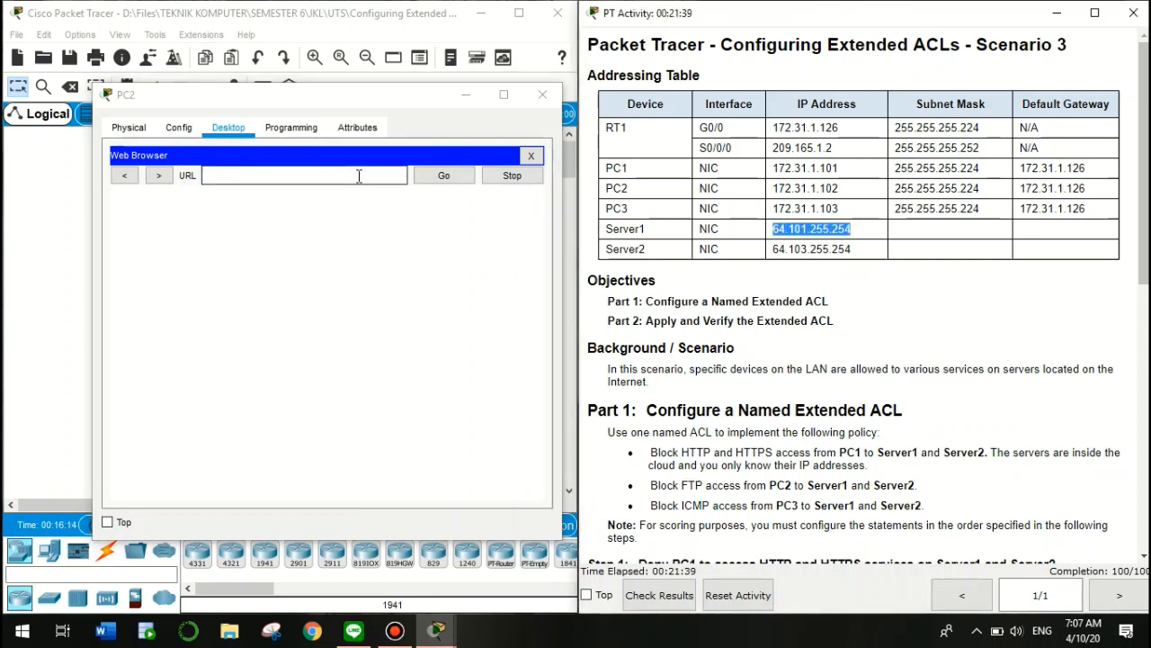
{"action": "key", "text": "ctrl+v"}
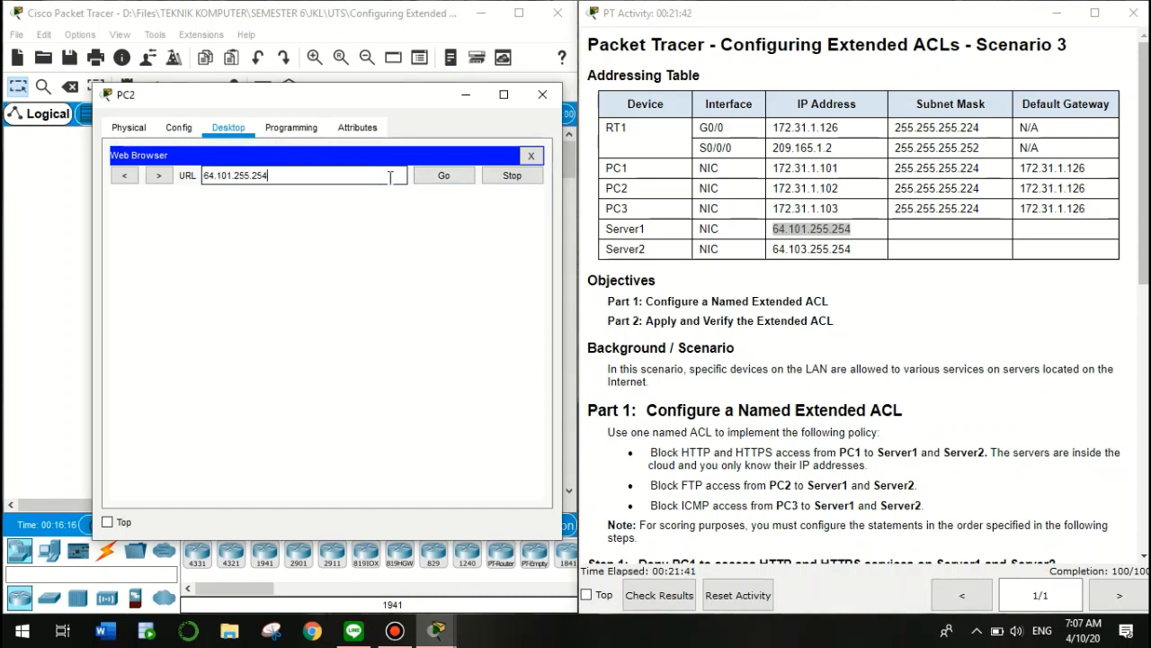
{"action": "left_click", "coordinate": [444, 176]}
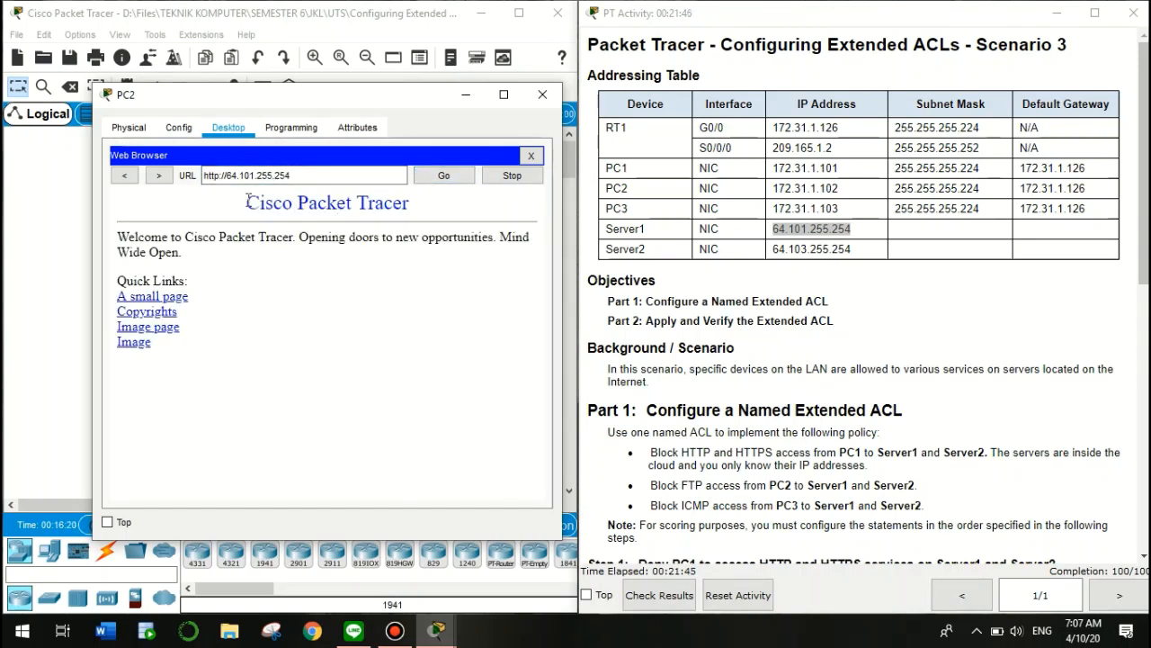
{"action": "left_click_drag", "start_coordinate": [245, 203], "coordinate": [473, 217]}
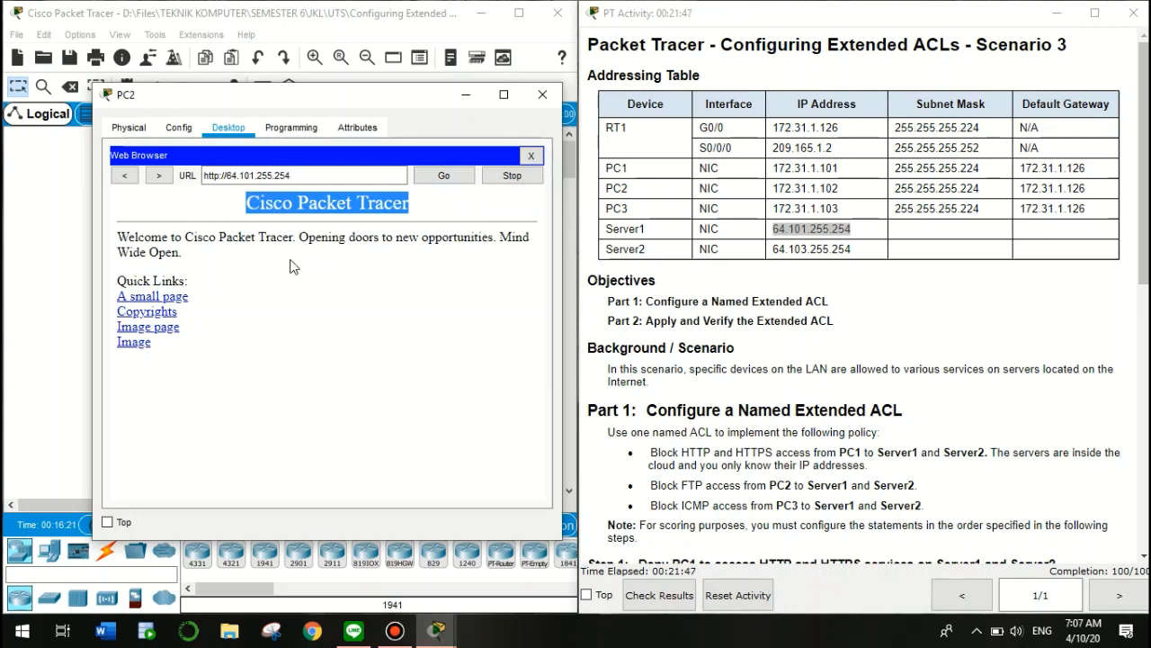
Reopen PC2's browser and load 64.101.255.254 over HTTP again
{"action": "left_click", "coordinate": [534, 158]}
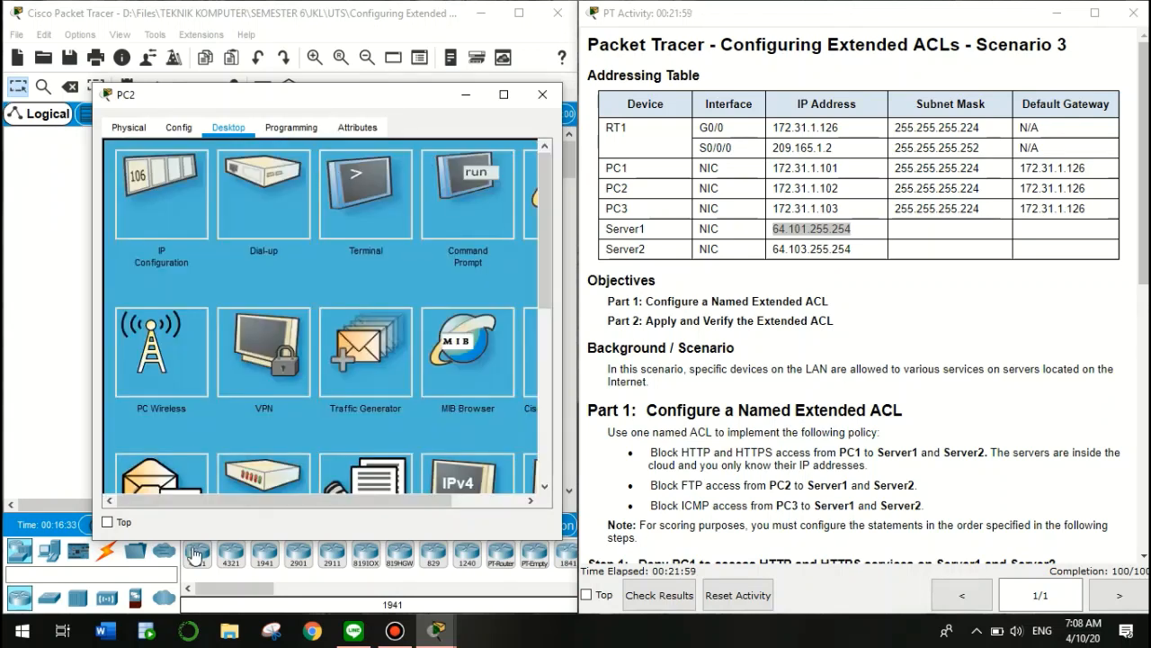
{"action": "left_click_drag", "start_coordinate": [308, 499], "coordinate": [388, 497]}
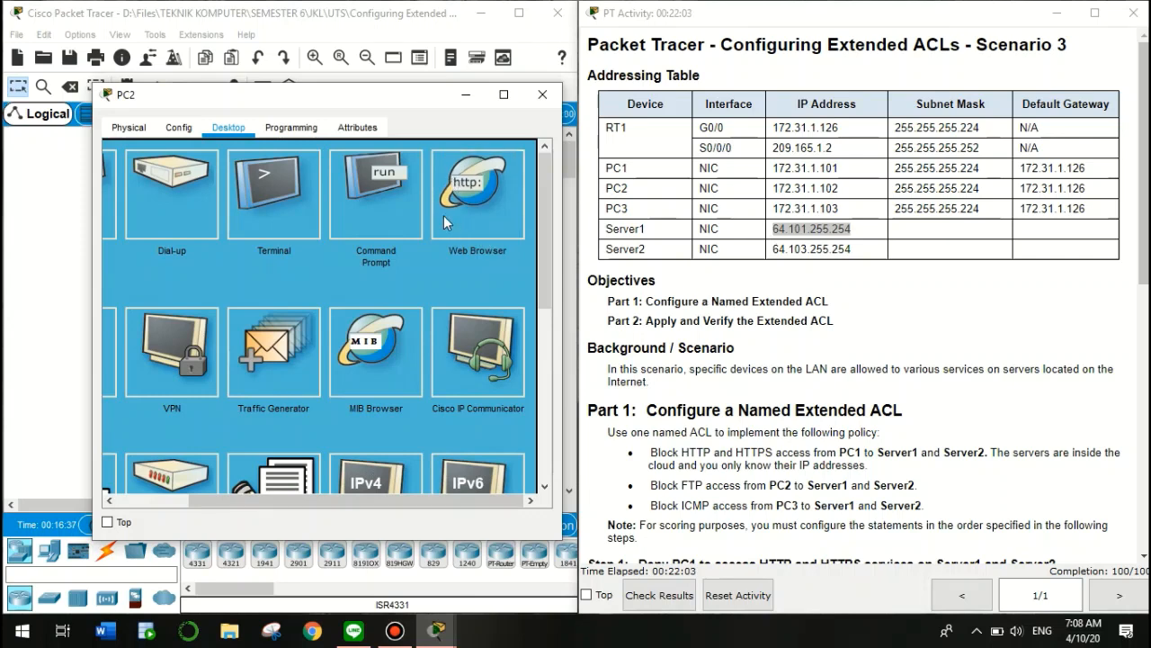
{"action": "left_click", "coordinate": [480, 184]}
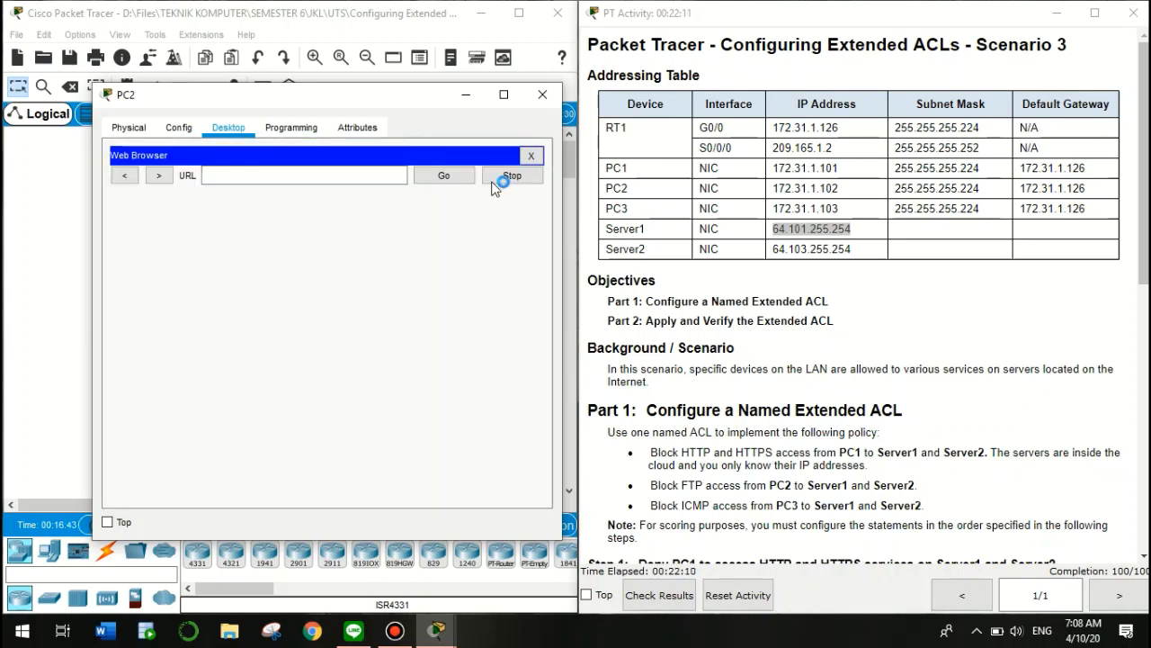
{"action": "left_click", "coordinate": [280, 181]}
{"action": "key", "text": "ctrl+v"}
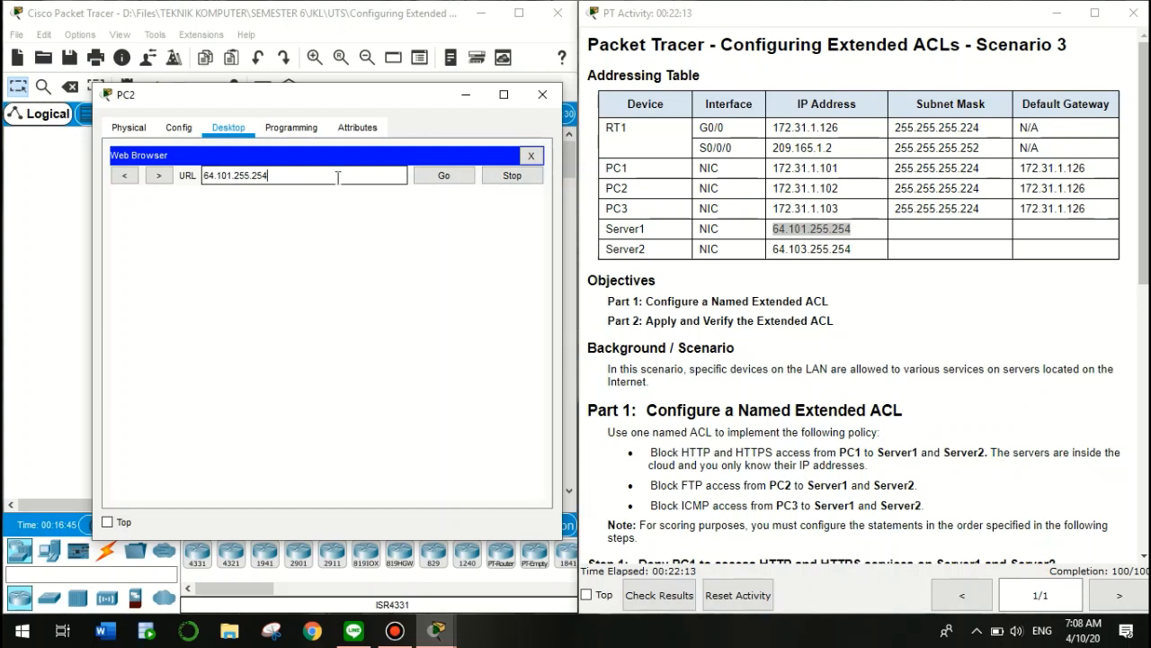
{"action": "left_click", "coordinate": [432, 178]}
{"action": "left_click", "coordinate": [442, 178]}
Change the address to https, load the page, then close PC2's browser and window
{"action": "left_click", "coordinate": [220, 176]}
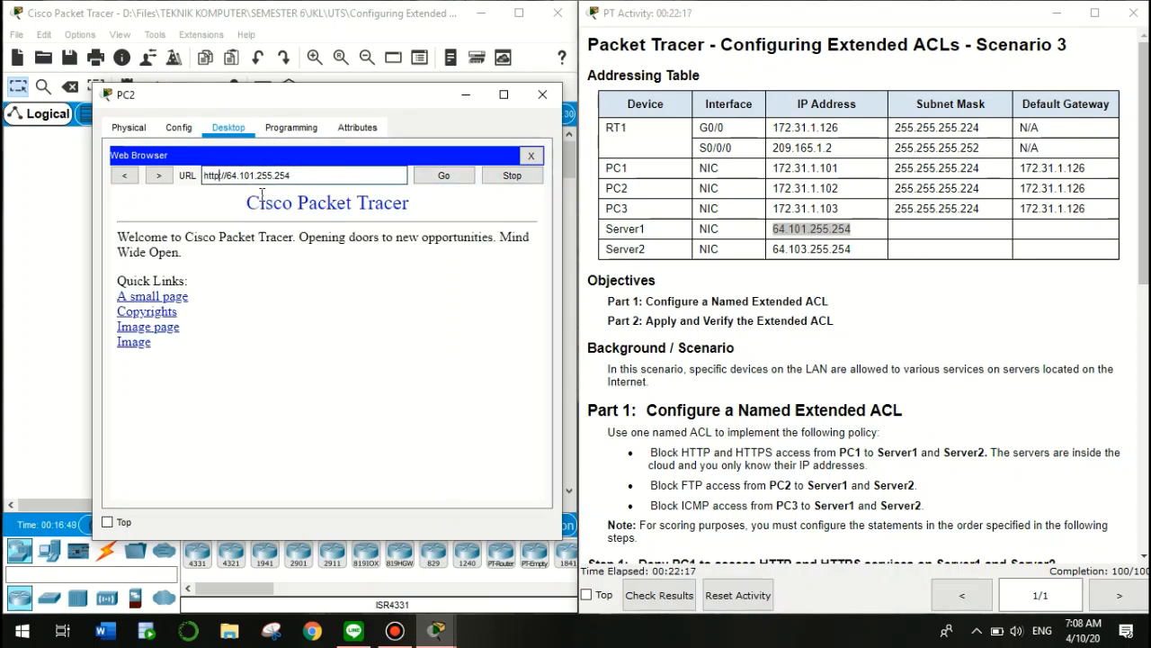
{"action": "type", "text": "s"}
{"action": "left_click", "coordinate": [461, 178]}
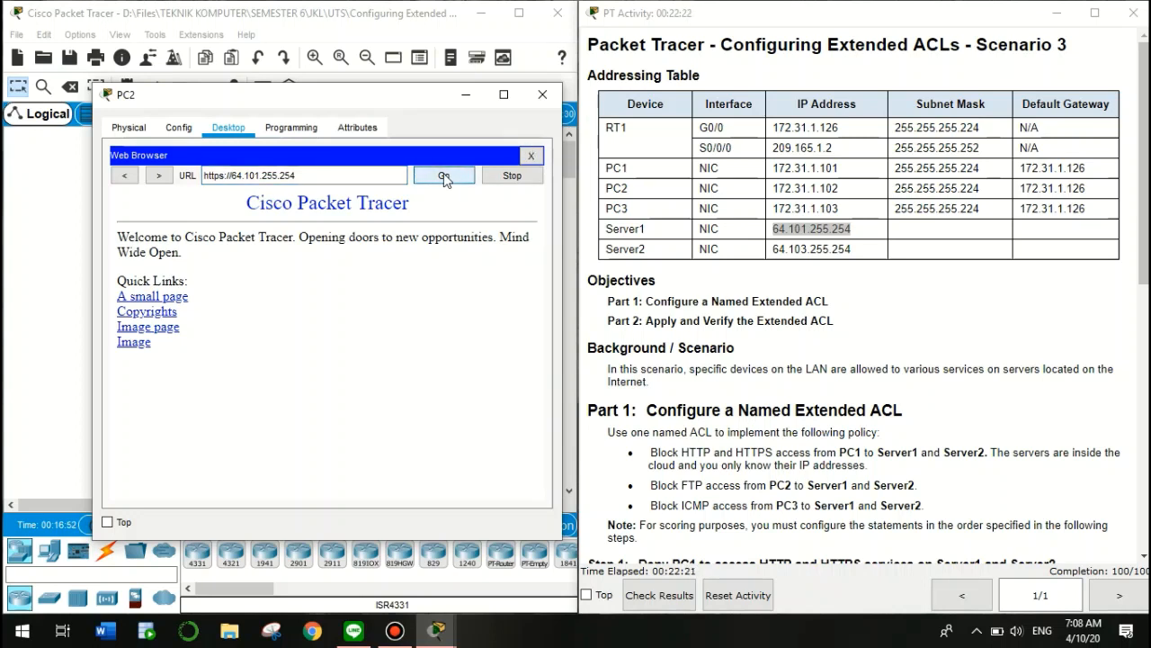
{"action": "left_click", "coordinate": [534, 155]}
{"action": "left_click", "coordinate": [469, 96]}
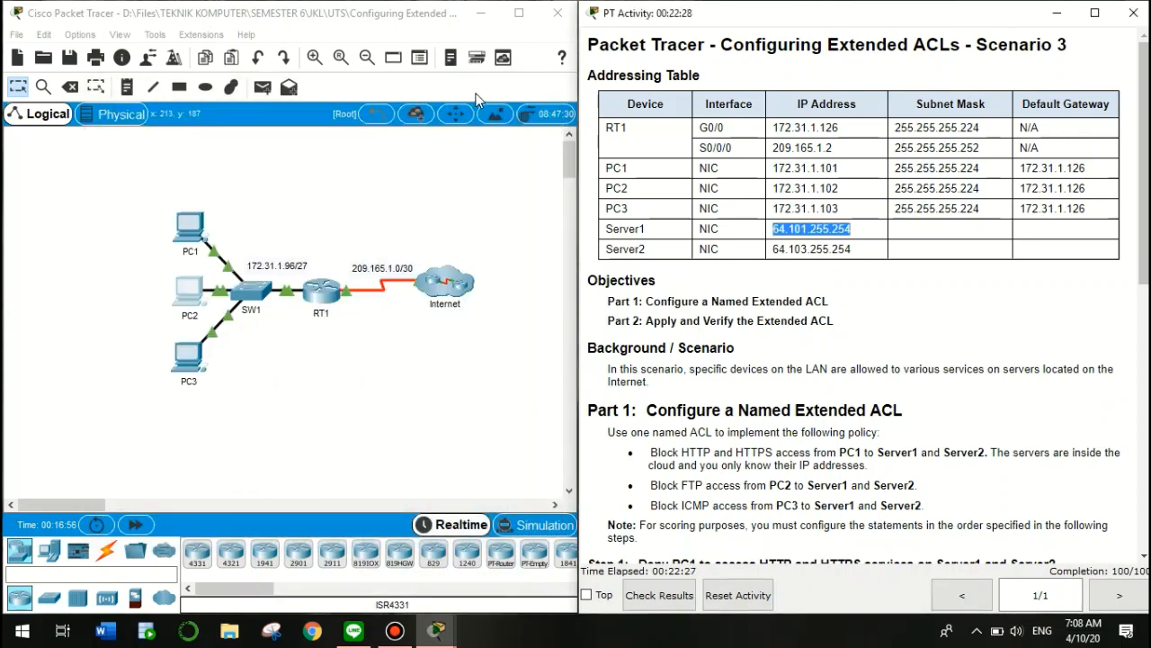
From PC3's Command Prompt, ping Server1 at 64.101.255.254, which comes back unreachable
{"action": "left_click", "coordinate": [192, 352]}
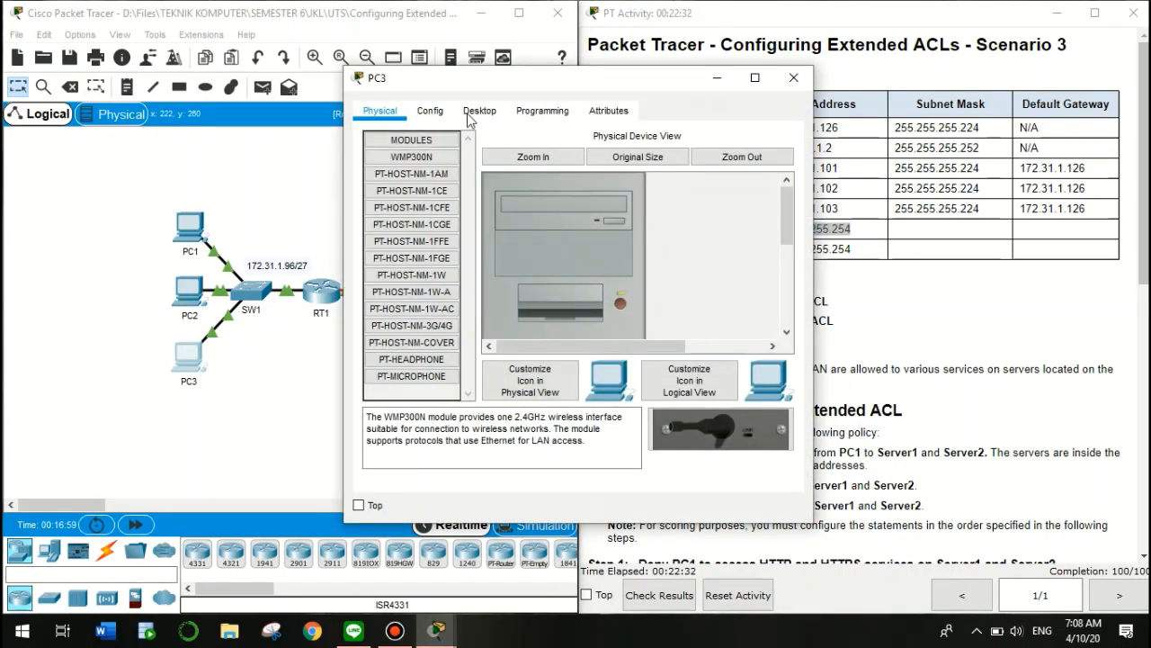
{"action": "left_click", "coordinate": [479, 112]}
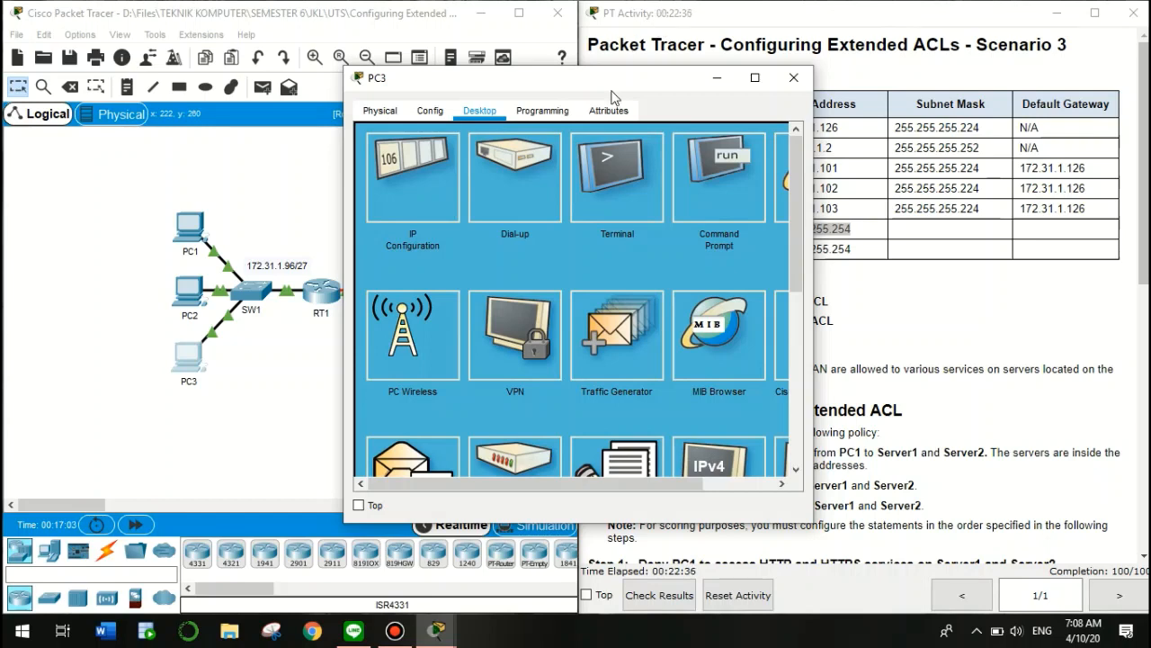
{"action": "left_click_drag", "start_coordinate": [611, 97], "coordinate": [365, 140]}
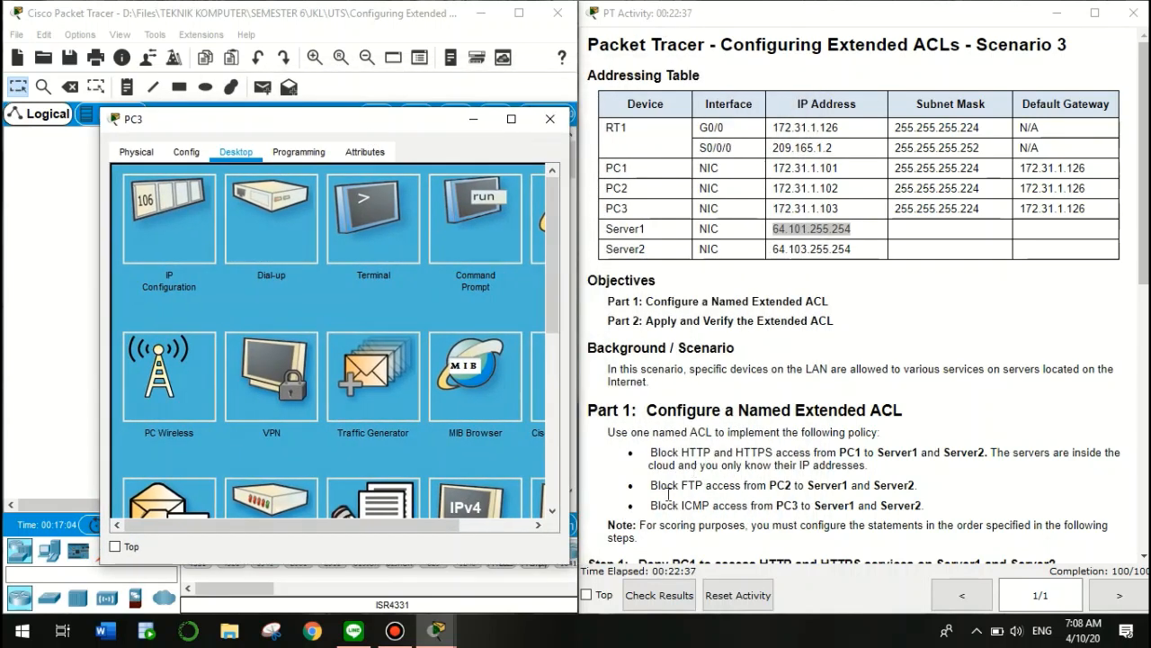
{"action": "left_click_drag", "start_coordinate": [653, 506], "coordinate": [927, 509]}
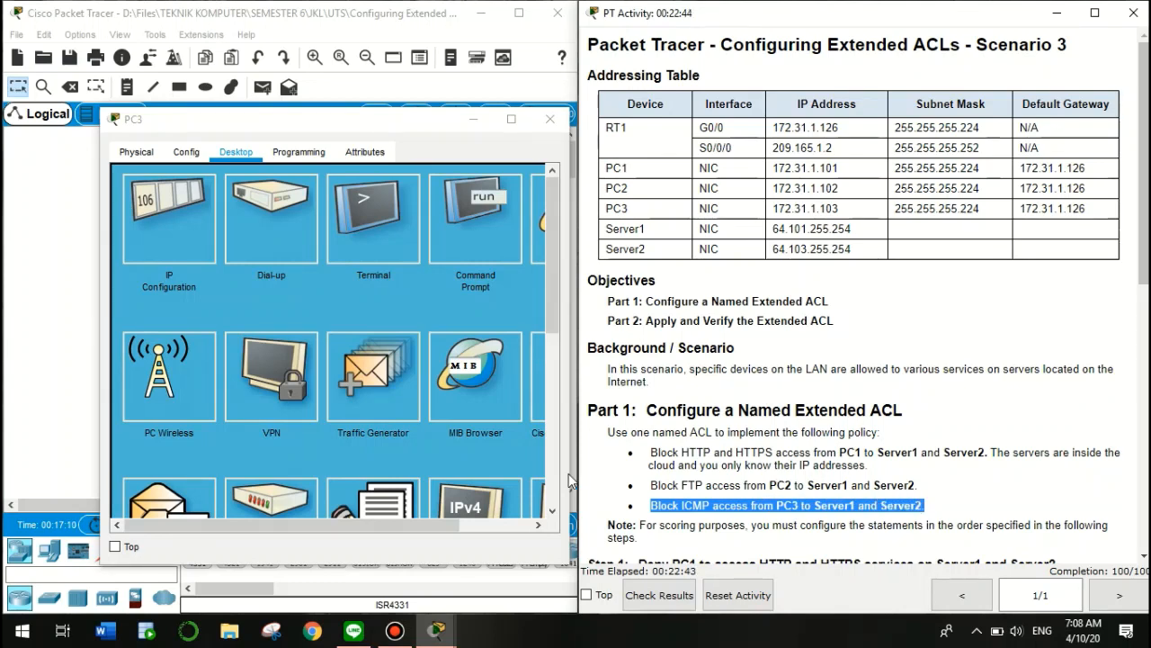
{"action": "left_click", "coordinate": [479, 243]}
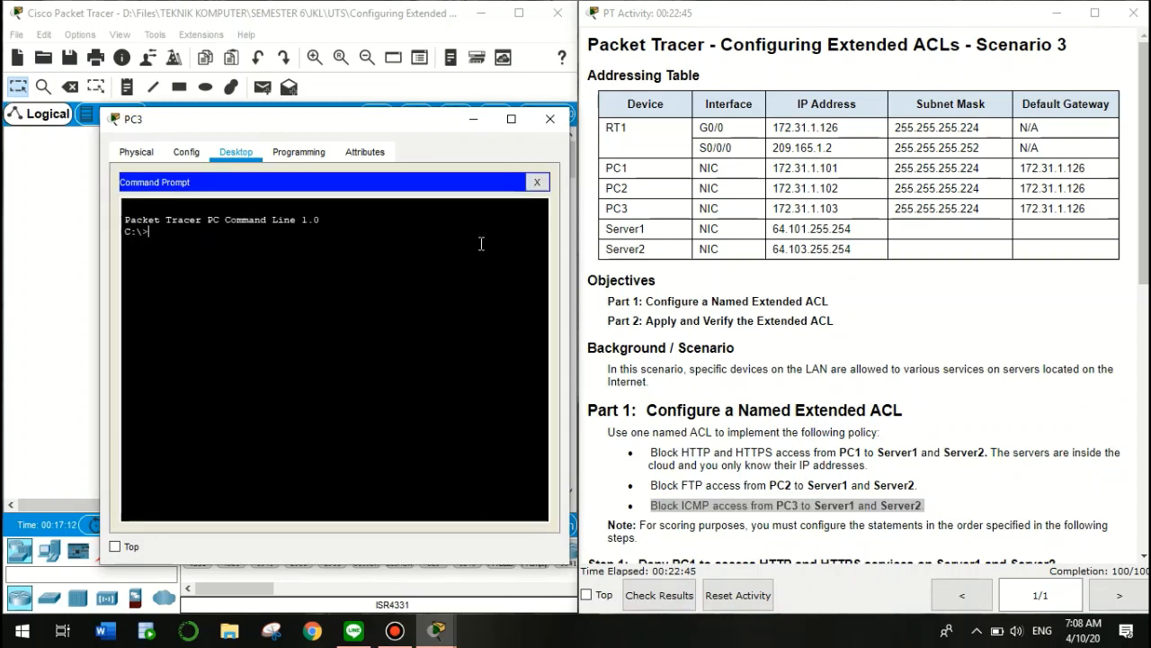
{"action": "type", "text": "ping 64"}
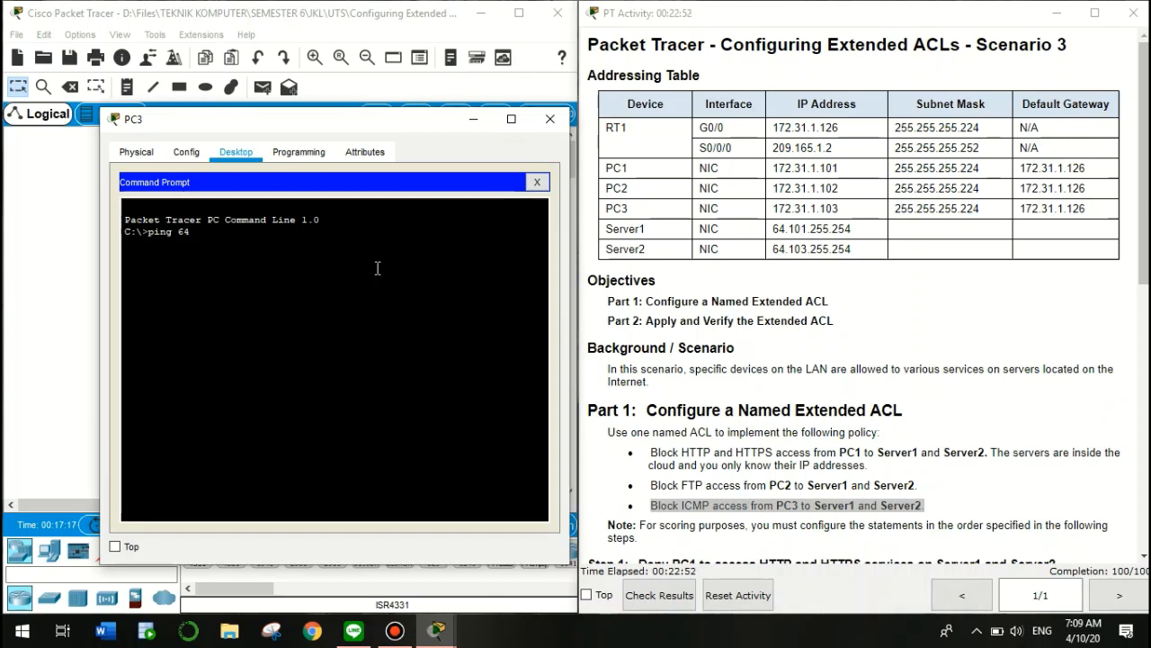
{"action": "type", "text": ".101.255"}
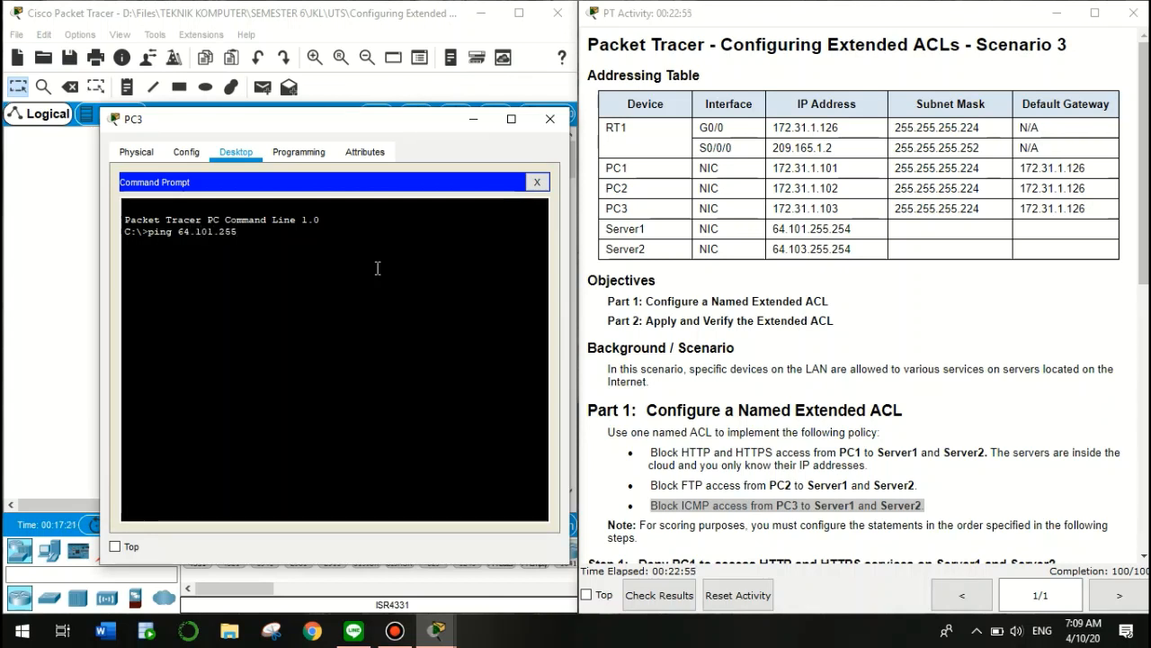
{"action": "type", "text": ".254"}
{"action": "key", "text": "Return"}
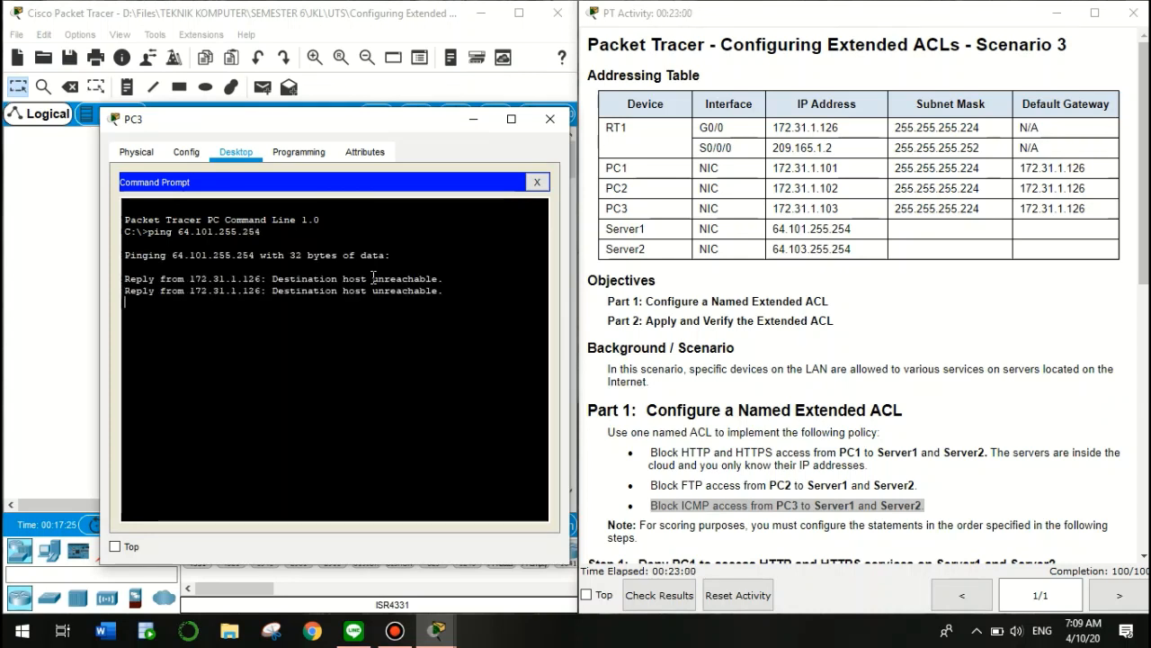
{"action": "left_click_drag", "start_coordinate": [373, 279], "coordinate": [441, 279]}
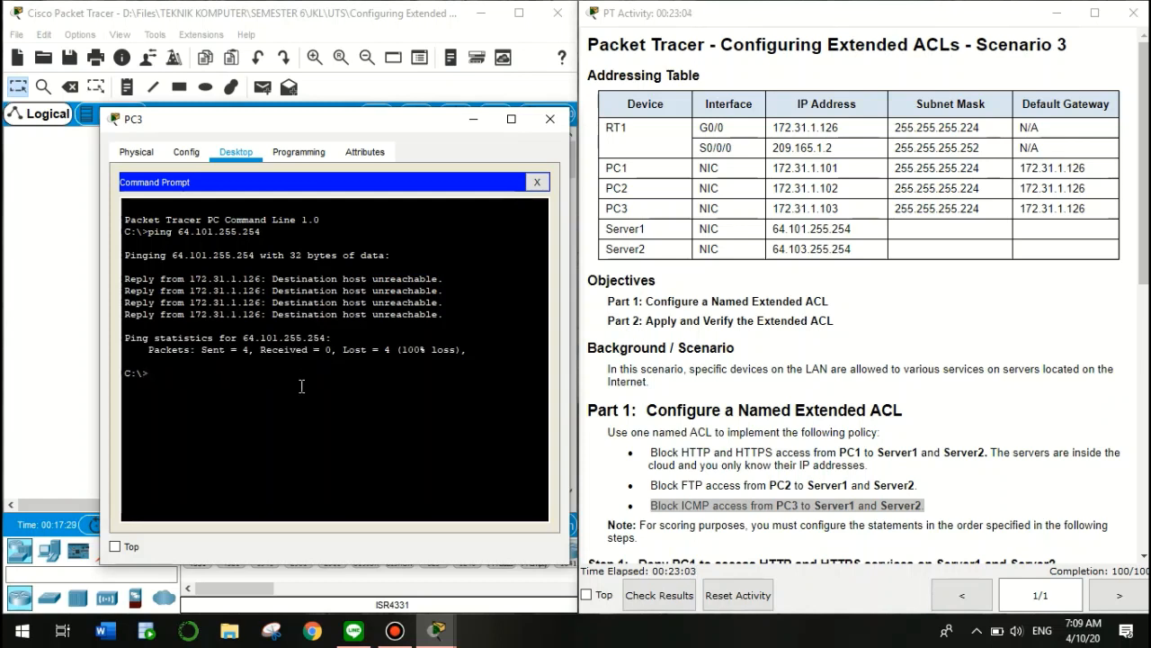
Ping Server2 at 64.103.255.254 from PC3, returning destination host unreachable
{"action": "key", "text": "Up"}
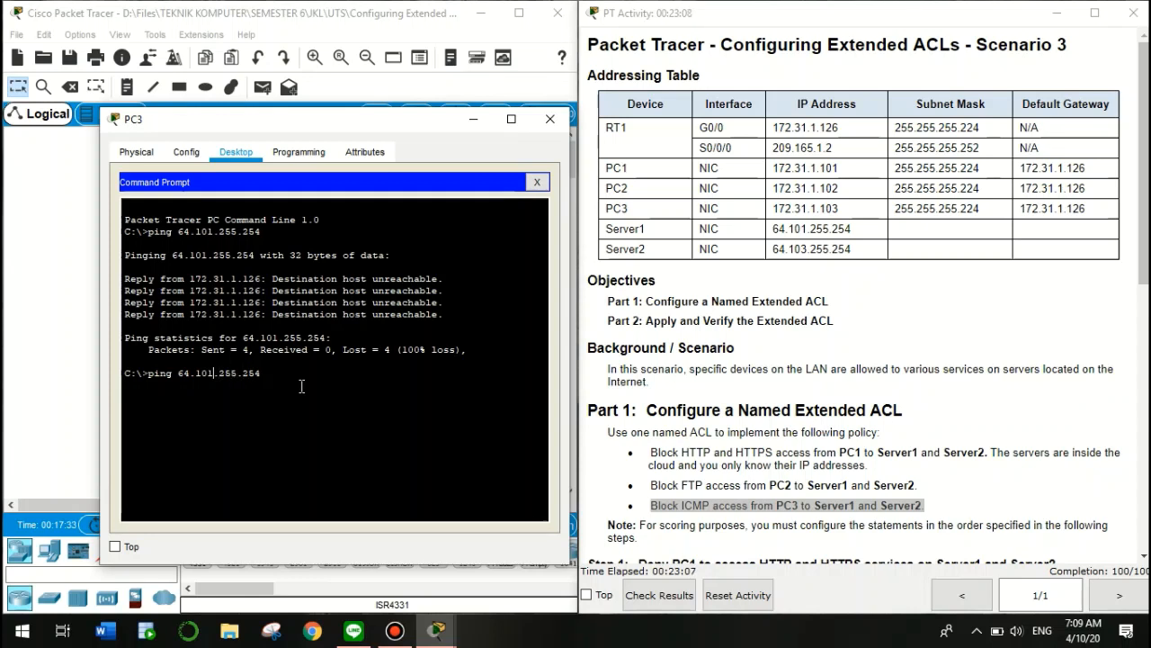
{"action": "key", "text": "Left"}
{"action": "key", "text": "Left"}
{"action": "key", "text": "Left"}
{"action": "key", "text": "Left"}
{"action": "key", "text": "Left"}
{"action": "key", "text": "Left"}
{"action": "key", "text": "Left"}
{"action": "key", "text": "Left"}
{"action": "key", "text": "BackSpace"}
{"action": "type", "text": "3"}
{"action": "key", "text": "Return"}
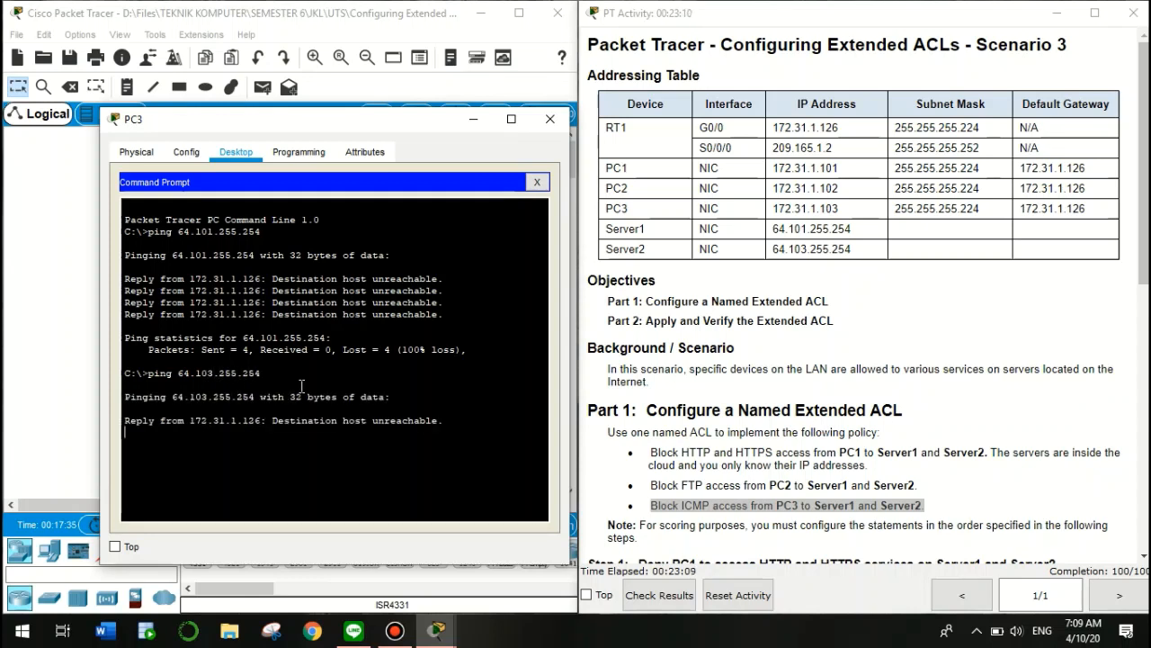
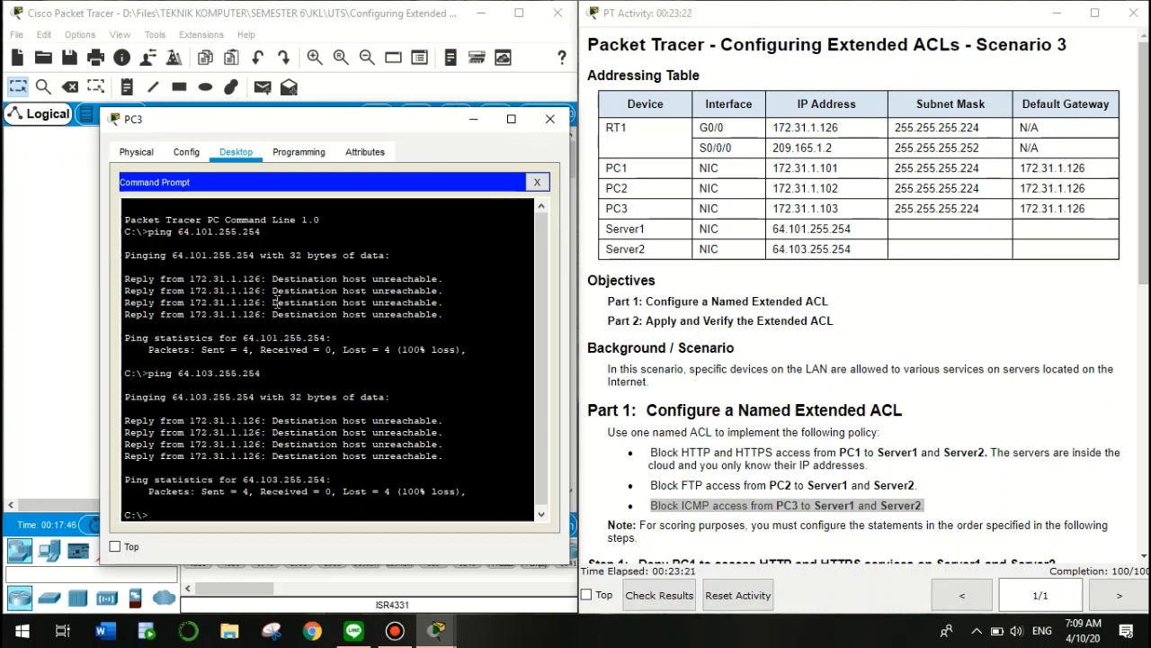
Edit the recalled ping into 'ftp 64.101.255.254' and run it to reach Server1's login prompt
{"action": "key", "text": "Up"}
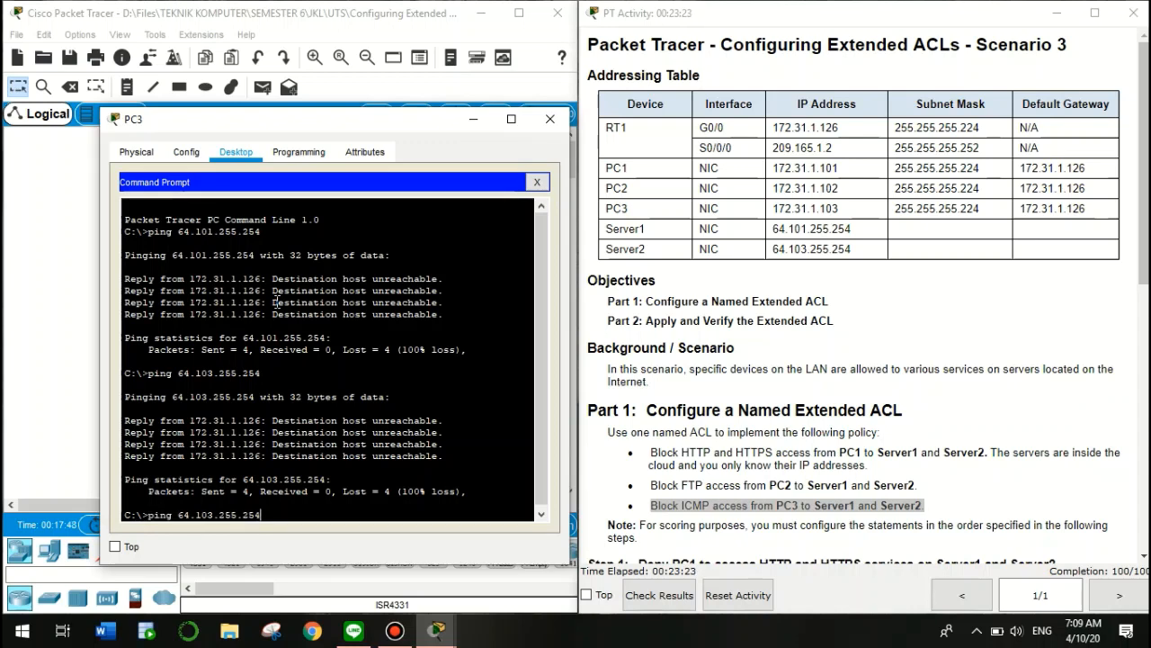
{"action": "key", "text": "Up"}
{"action": "key", "text": "Left"}
{"action": "key", "text": "Left"}
{"action": "key", "text": "BackSpace"}
{"action": "key", "text": "BackSpace"}
{"action": "key", "text": "BackSpace"}
{"action": "key", "text": "BackSpace"}
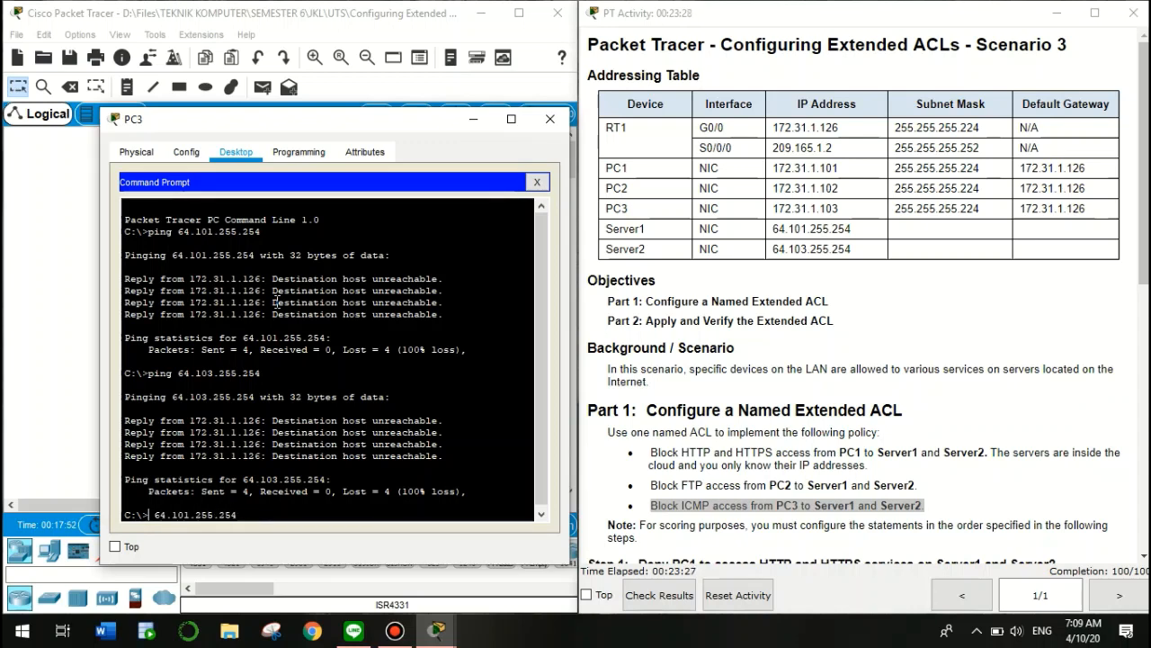
{"action": "type", "text": "ftp"}
{"action": "key", "text": "Return"}
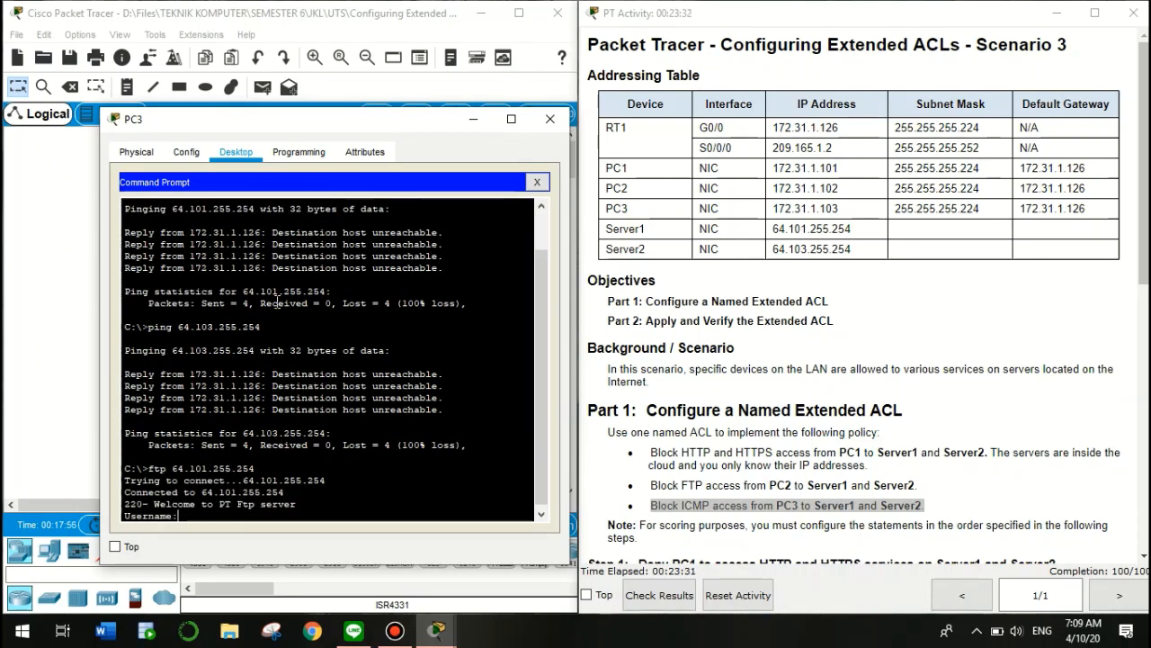
Log in to Server1's FTP as cisco after retrying a mistyped username, then quit the session
{"action": "type", "text": "c"}
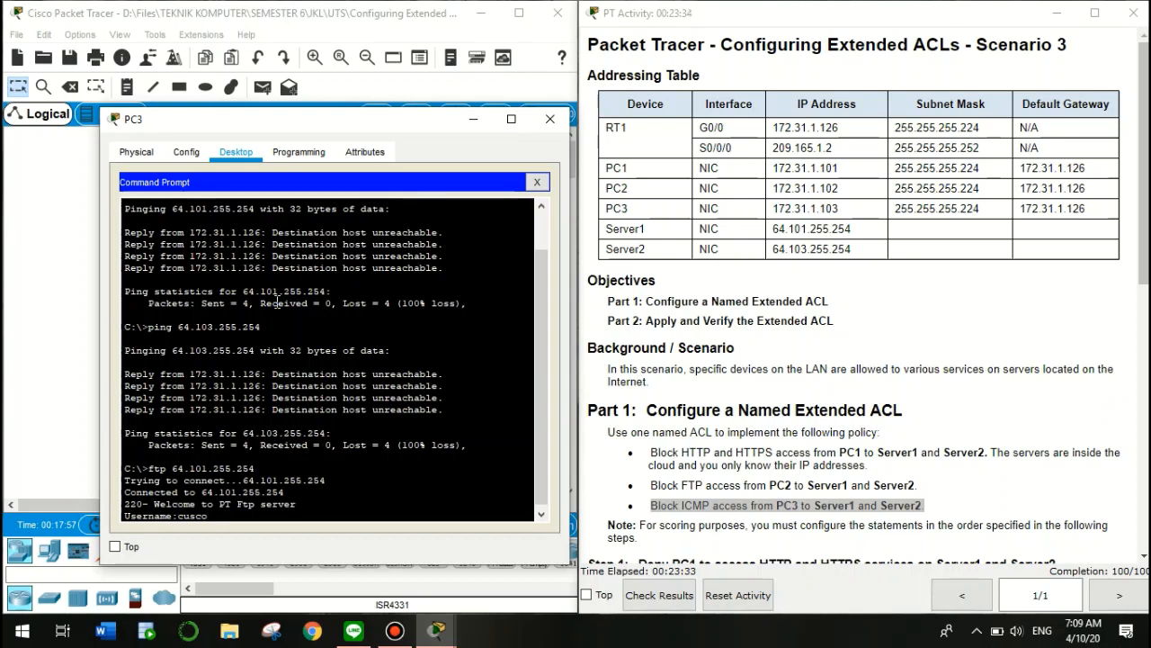
{"action": "type", "text": "usco"}
{"action": "key", "text": "Return"}
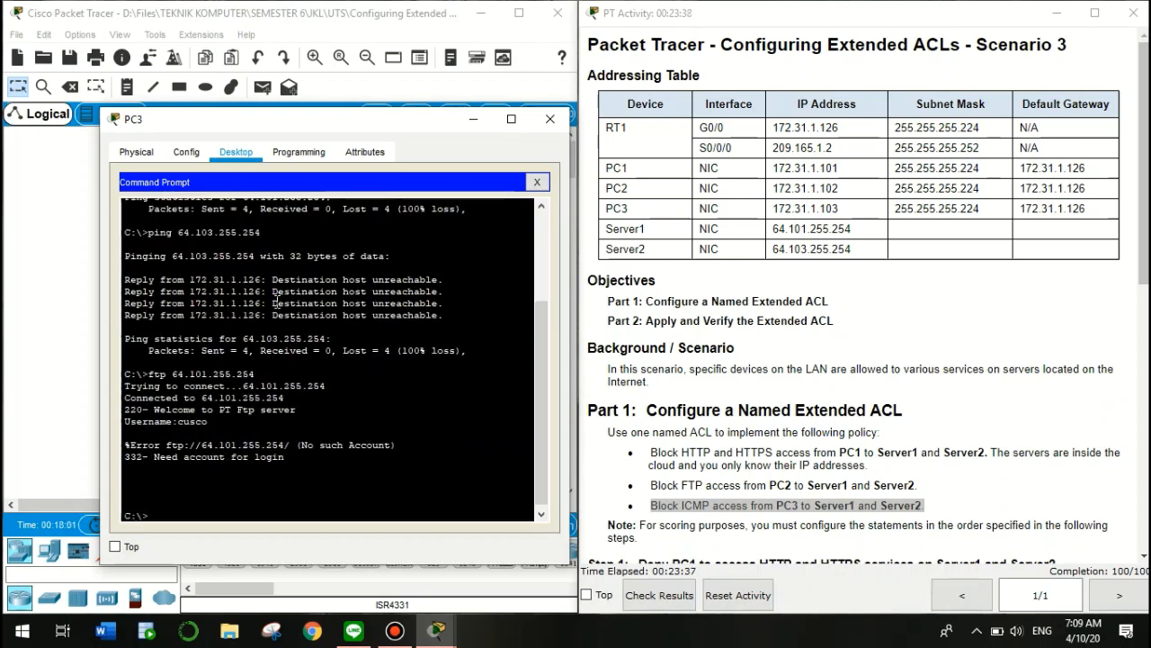
{"action": "key", "text": "Up"}
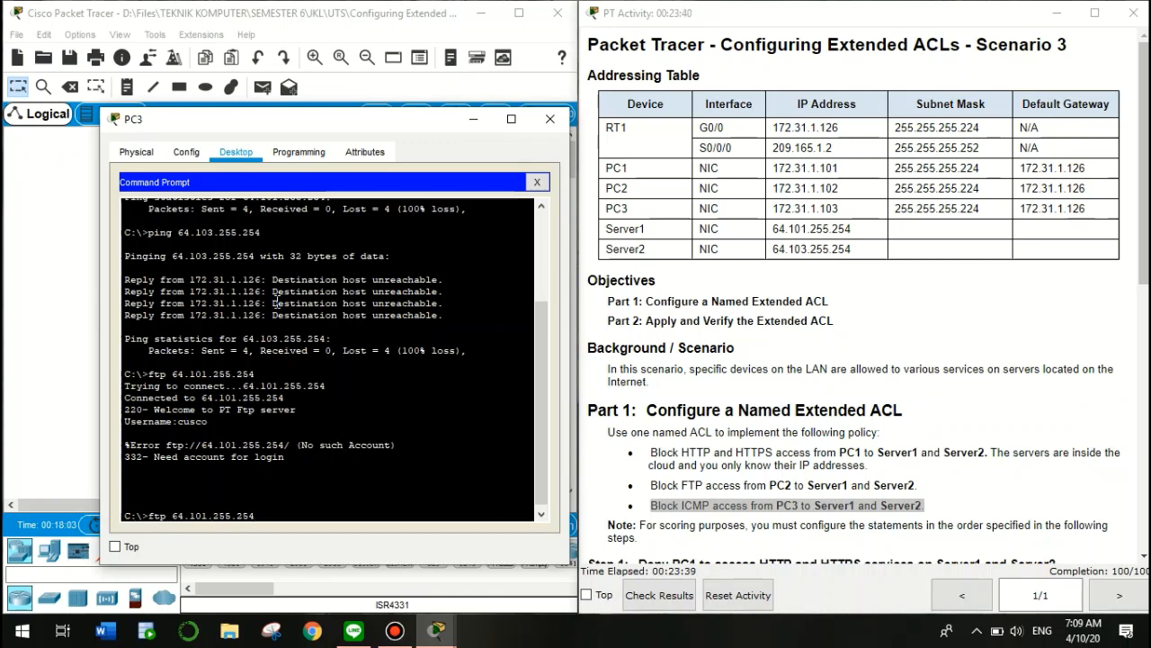
{"action": "key", "text": "Return"}
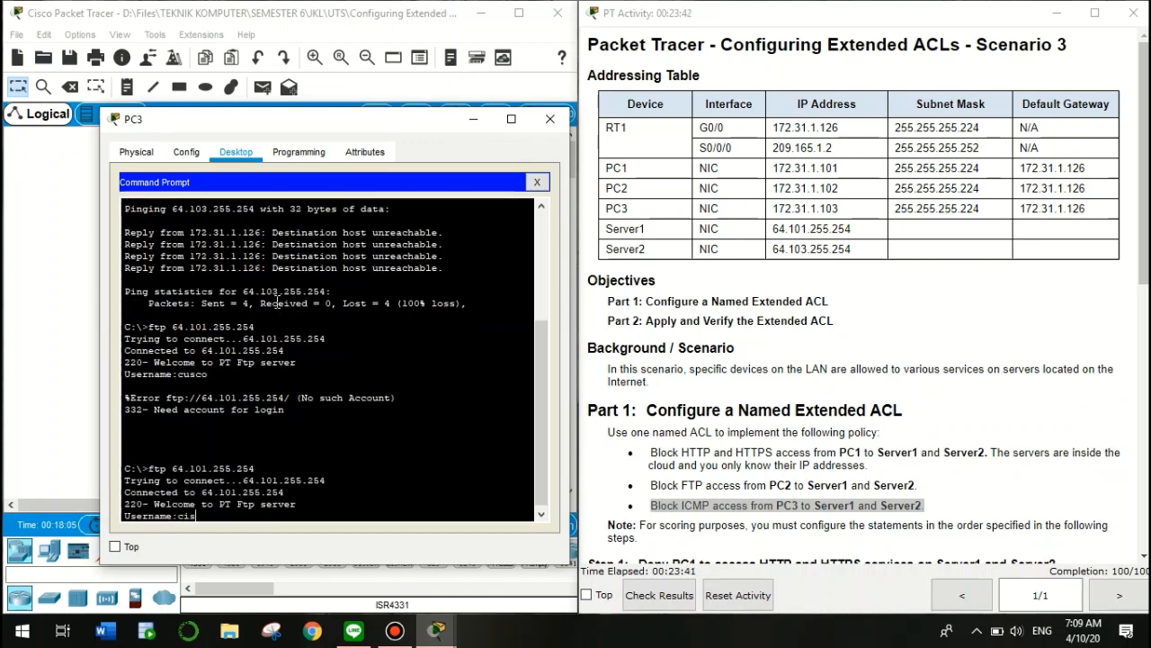
{"action": "type", "text": "cisco"}
{"action": "key", "text": "Return"}
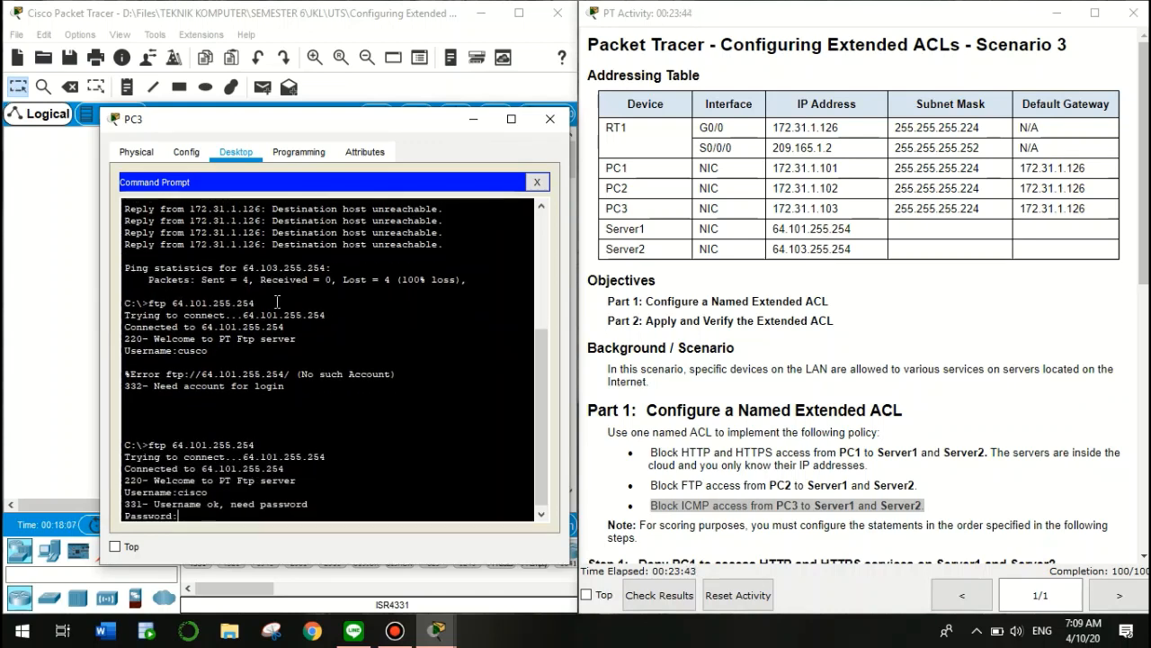
{"action": "key", "text": "Return"}
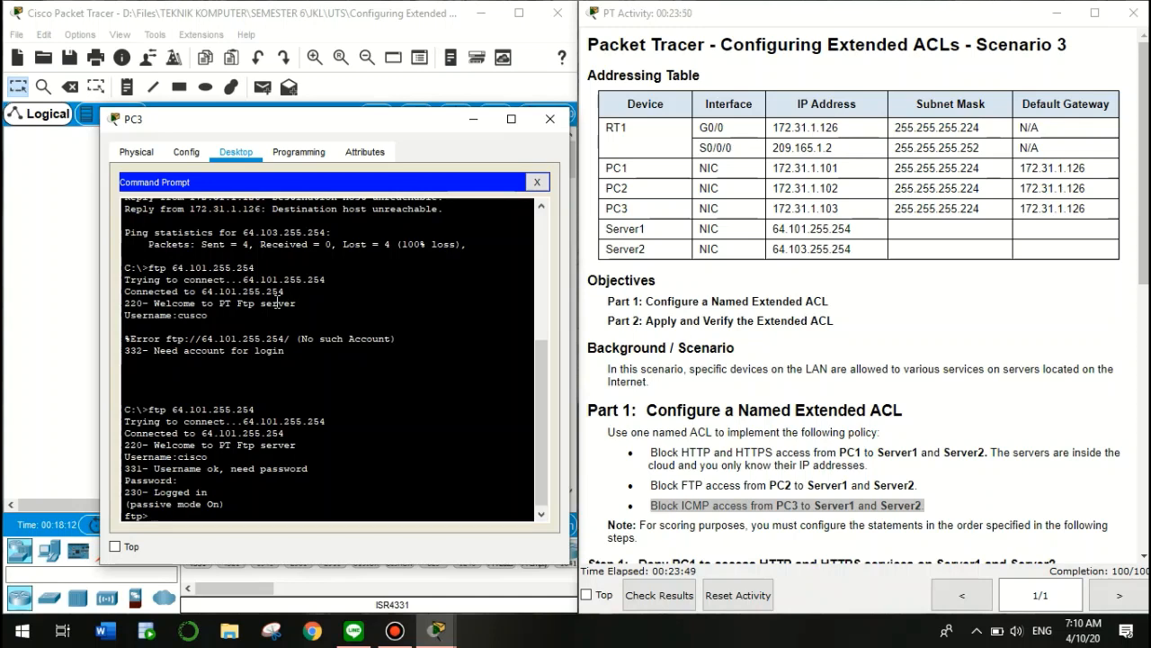
{"action": "type", "text": "quit"}
{"action": "key", "text": "Return"}
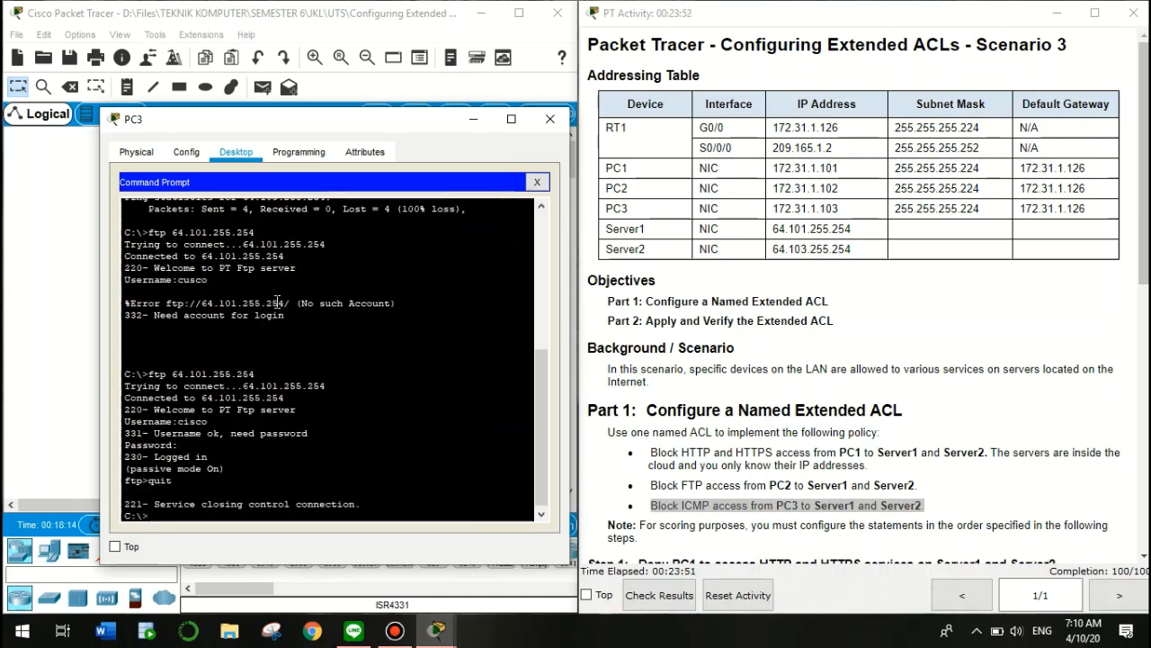
FTP to Server2 at 64.103.255.254, log in as cisco, quit, and close the Command Prompt
{"action": "type", "text": "quit"}
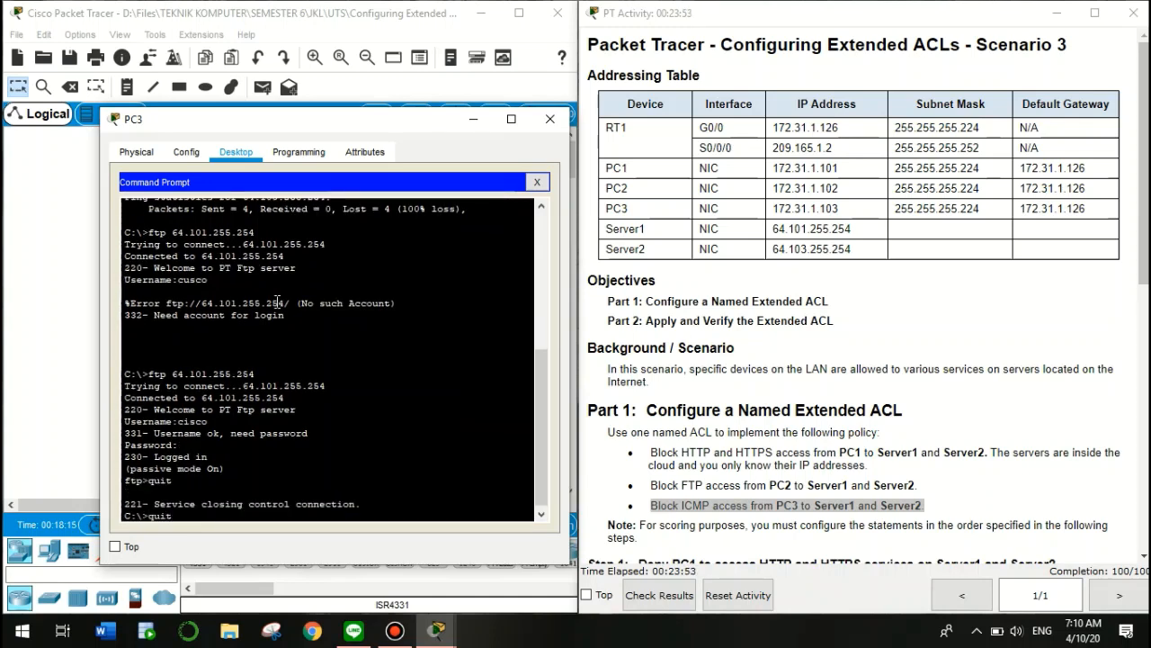
{"action": "key", "text": "Up"}
{"action": "key", "text": "Left"}
{"action": "key", "text": "Left"}
{"action": "key", "text": "Left"}
{"action": "key", "text": "Left"}
{"action": "key", "text": "Left"}
{"action": "key", "text": "Left"}
{"action": "key", "text": "Left"}
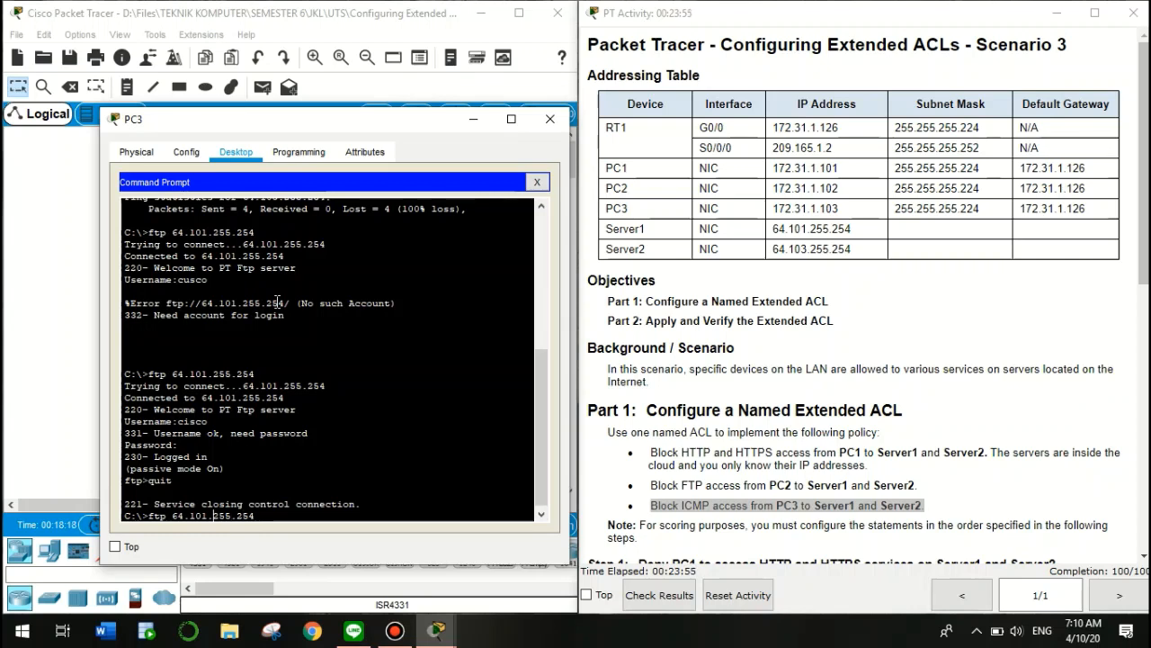
{"action": "key", "text": "BackSpace"}
{"action": "type", "text": "3"}
{"action": "key", "text": "Return"}
{"action": "type", "text": "cisco"}
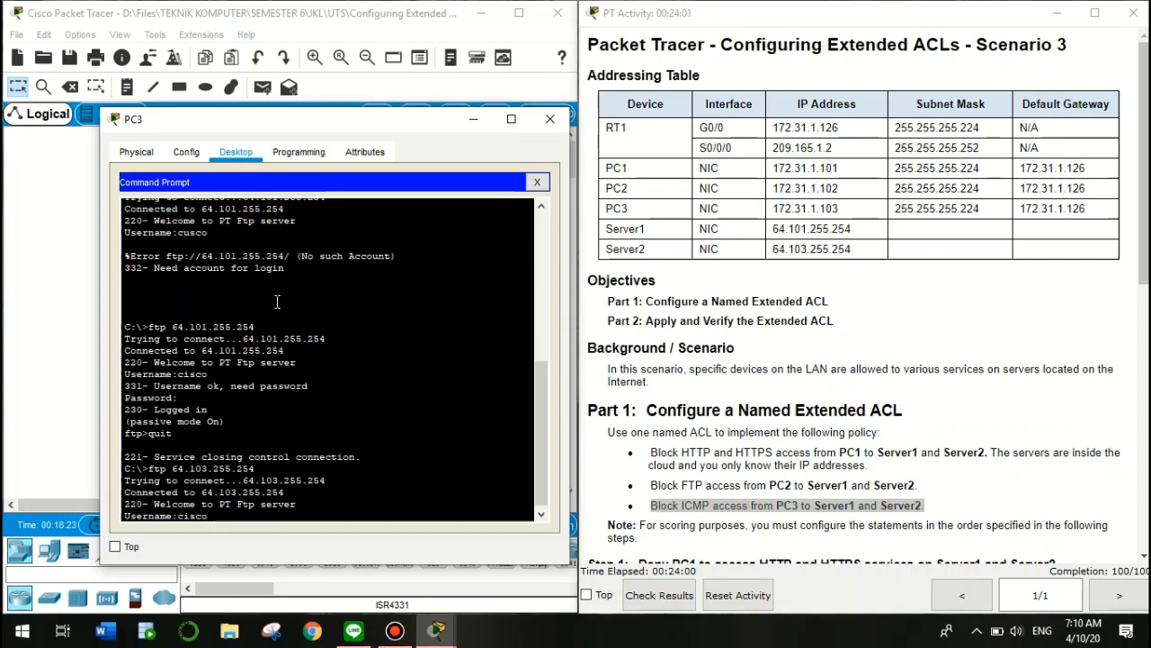
{"action": "key", "text": "Return"}
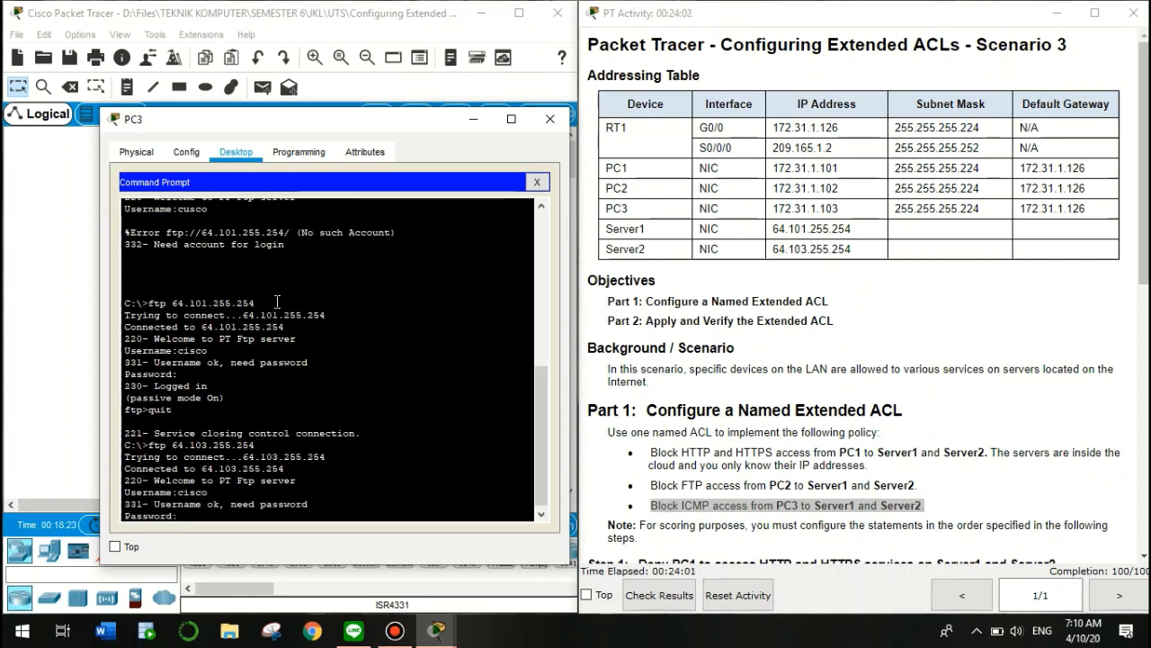
{"action": "key", "text": "Return"}
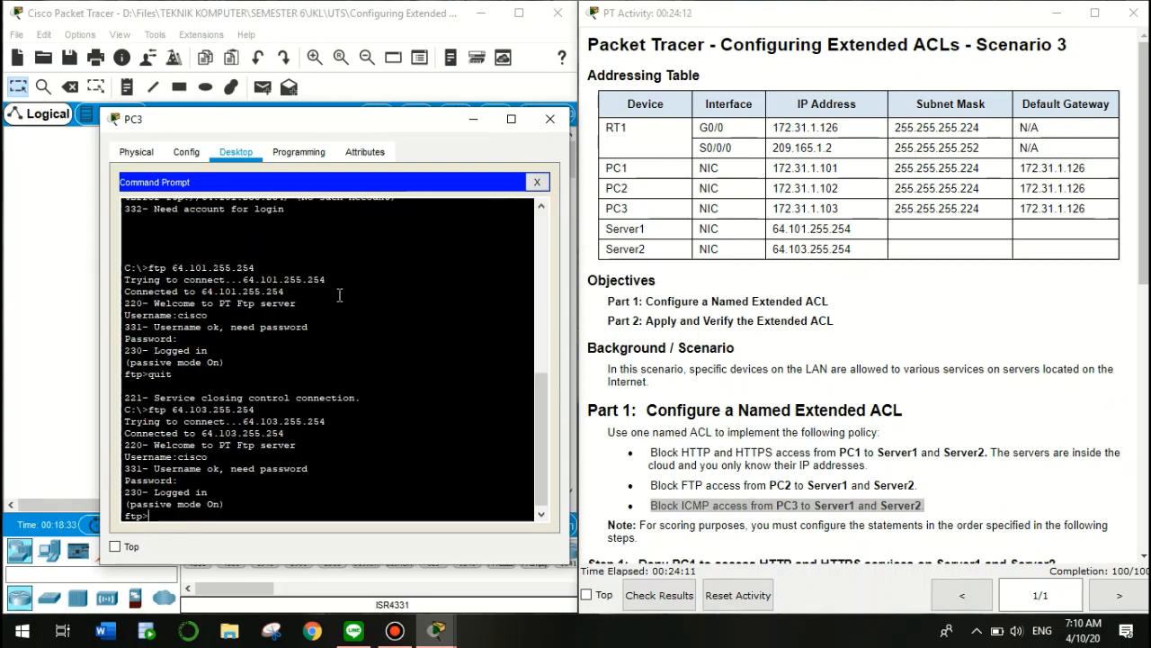
{"action": "type", "text": "quit"}
{"action": "key", "text": "Return"}
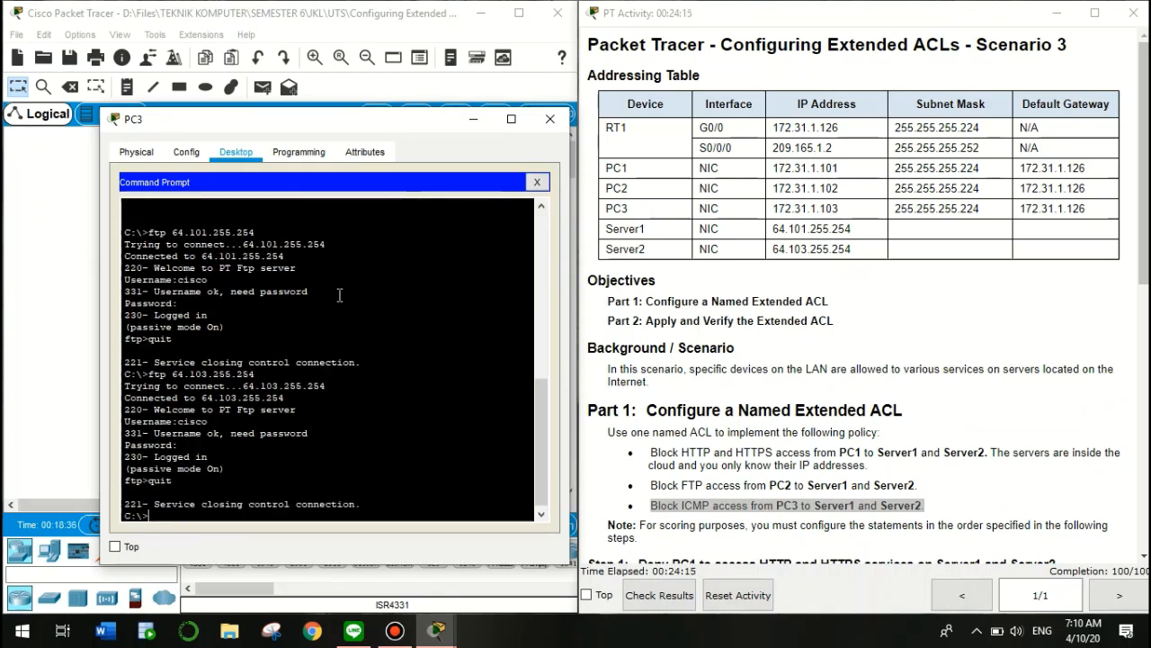
{"action": "left_click", "coordinate": [537, 182]}
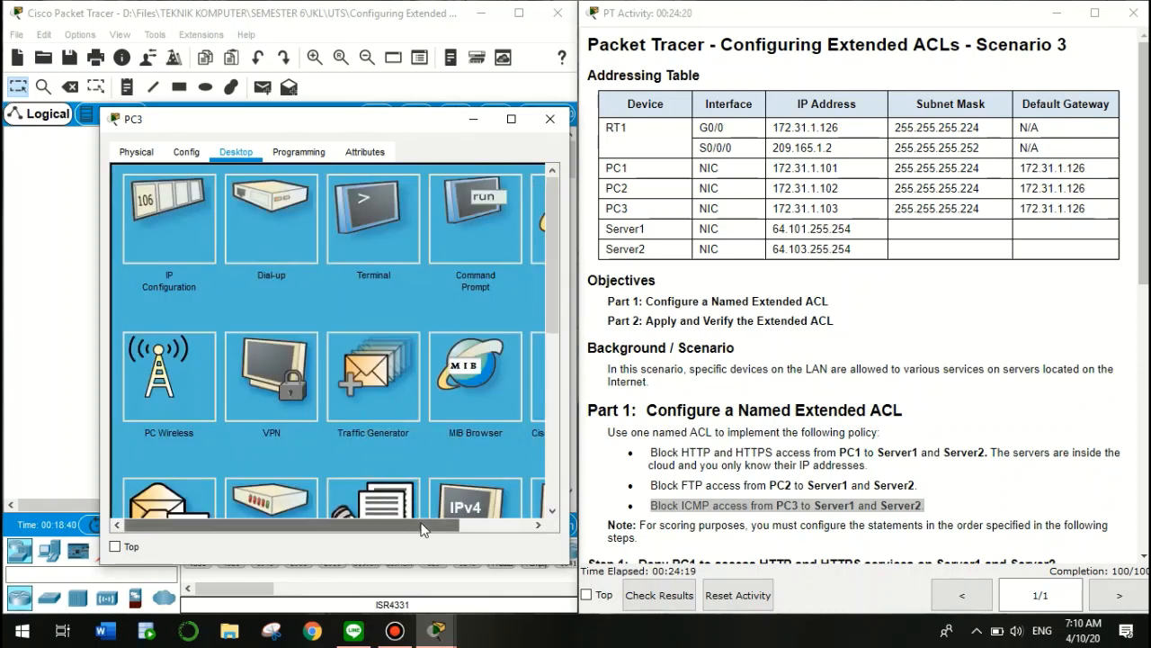
Copy Server1's address 64.101.255.254 from the addressing table, load it in PC3's browser, then close it
{"action": "left_click_drag", "start_coordinate": [424, 525], "coordinate": [604, 515]}
{"action": "left_click", "coordinate": [496, 210]}
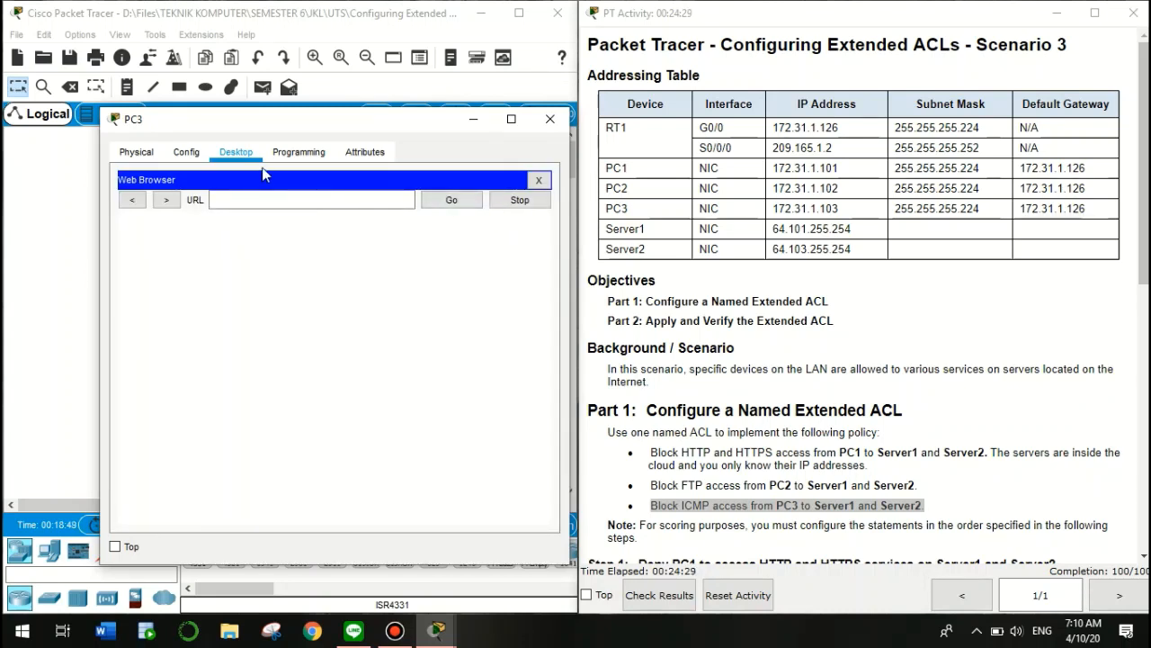
{"action": "left_click", "coordinate": [271, 199]}
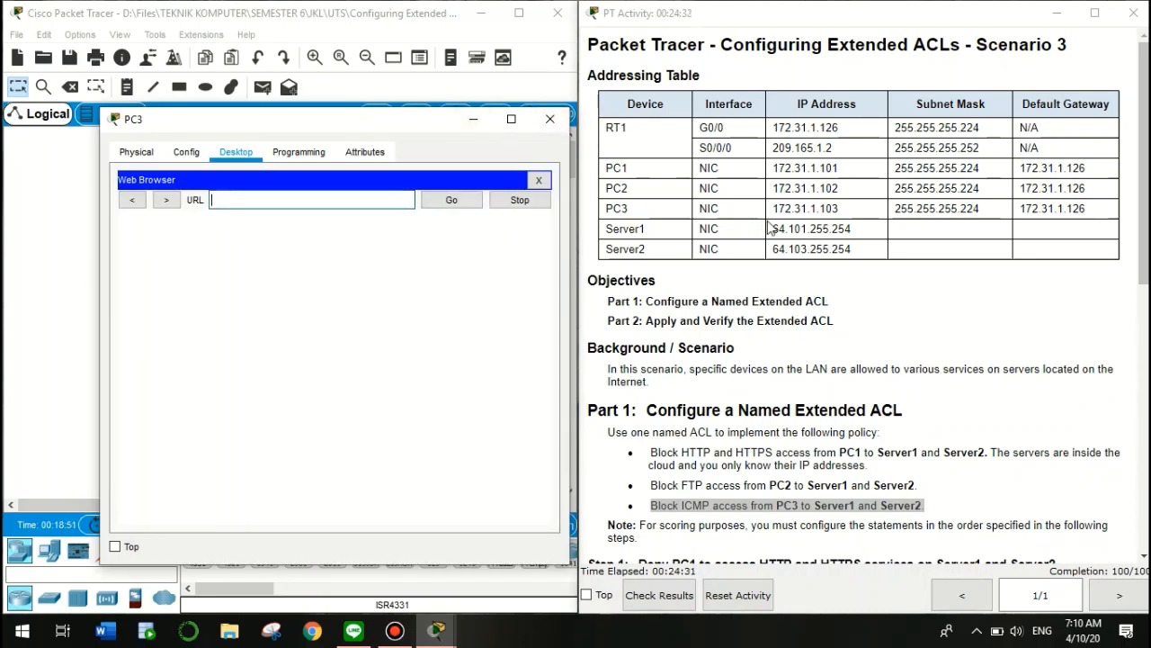
{"action": "left_click_drag", "start_coordinate": [772, 229], "coordinate": [795, 230]}
{"action": "left_click_drag", "start_coordinate": [868, 238], "coordinate": [882, 239]}
{"action": "key", "text": "ctrl+c"}
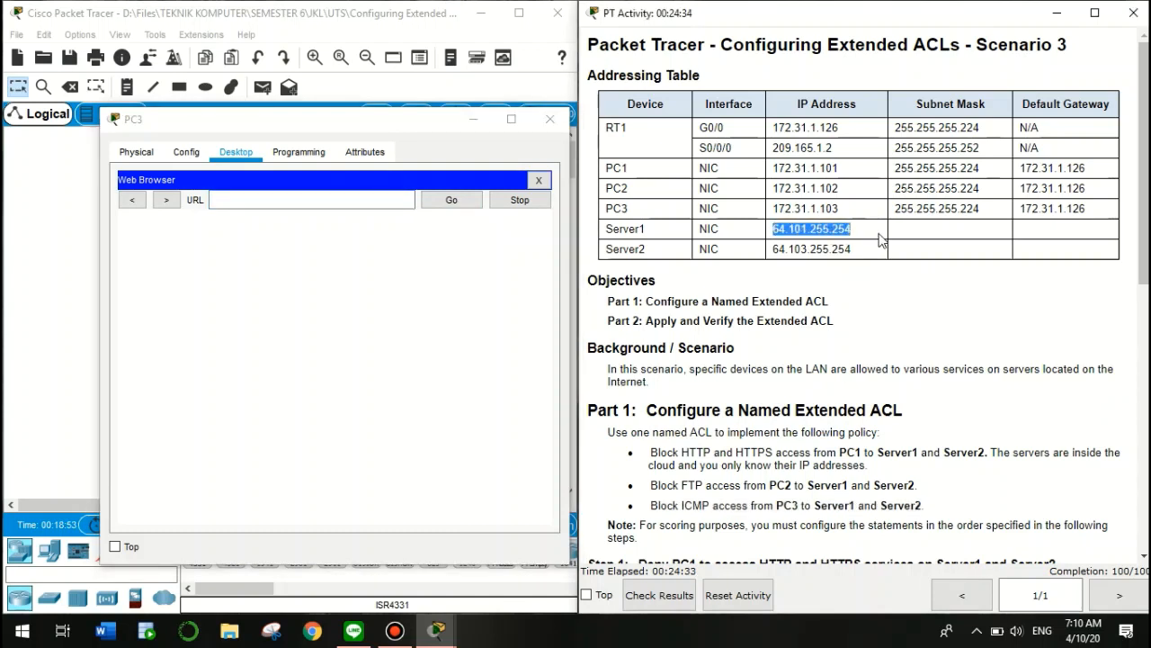
{"action": "left_click", "coordinate": [322, 203]}
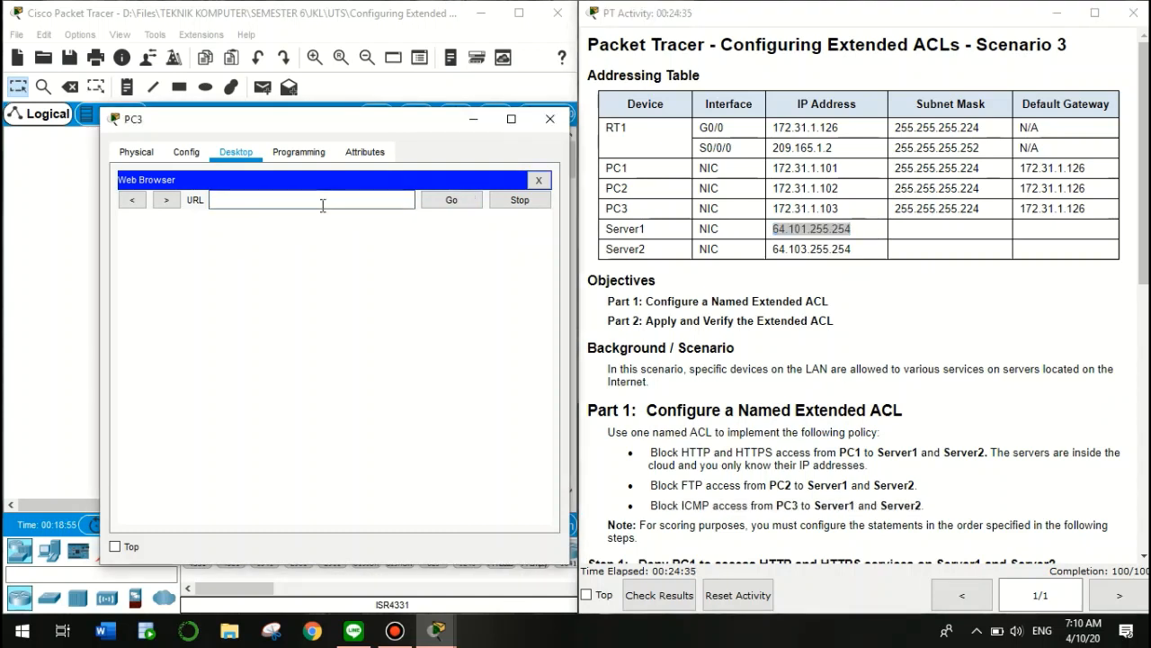
{"action": "key", "text": "ctrl+v"}
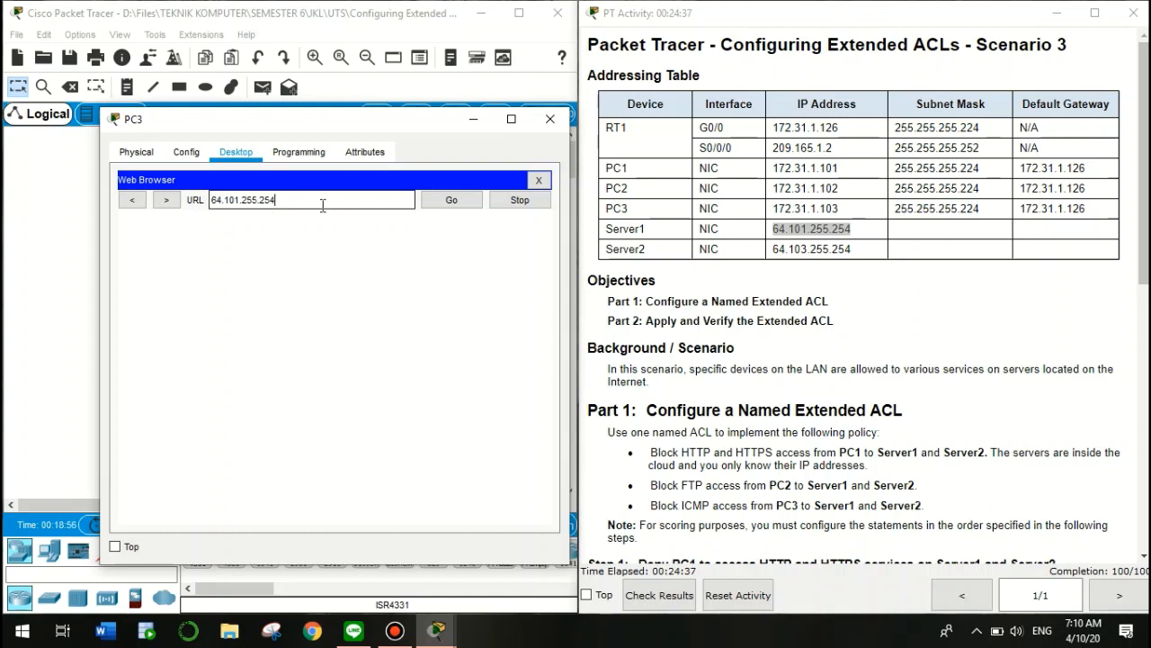
{"action": "left_click", "coordinate": [444, 204]}
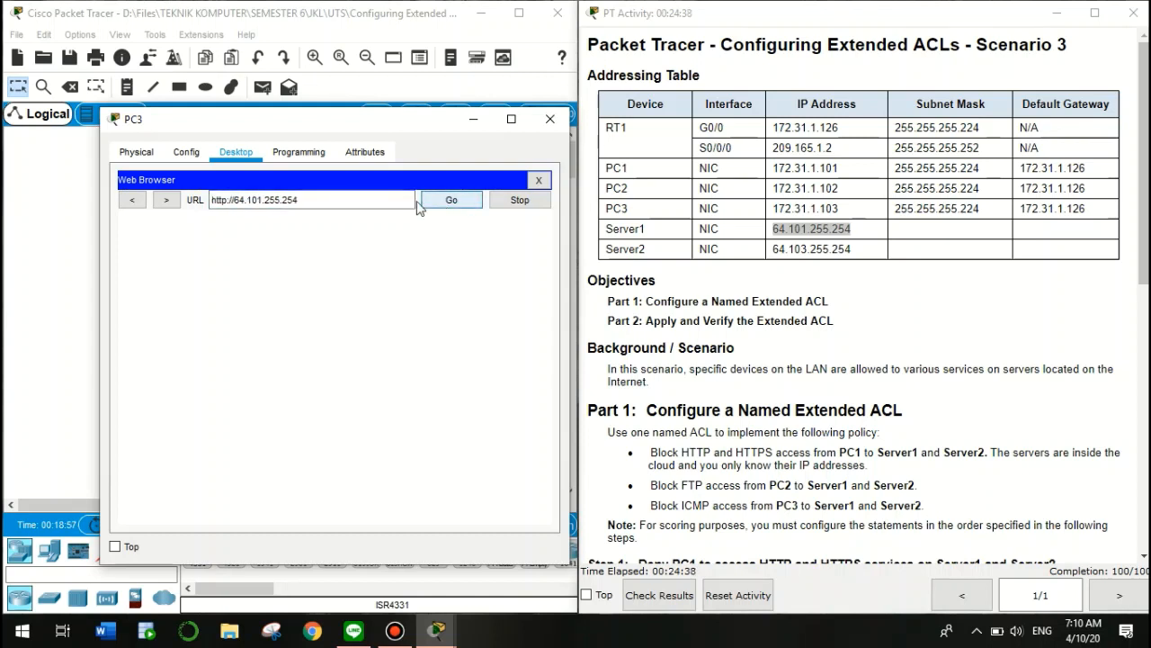
{"action": "left_click", "coordinate": [538, 181]}
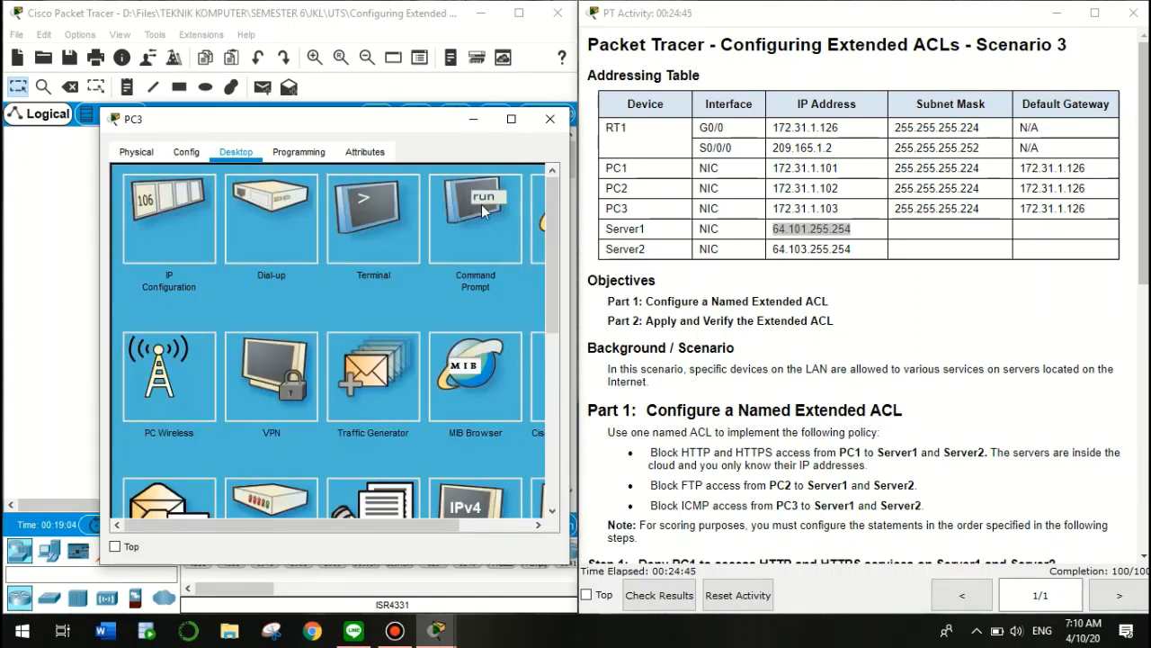
Load Server2's page at 64.103.255.254 over HTTP and HTTPS, close the browser, and minimize PC3
{"action": "left_click_drag", "start_coordinate": [290, 525], "coordinate": [362, 525]}
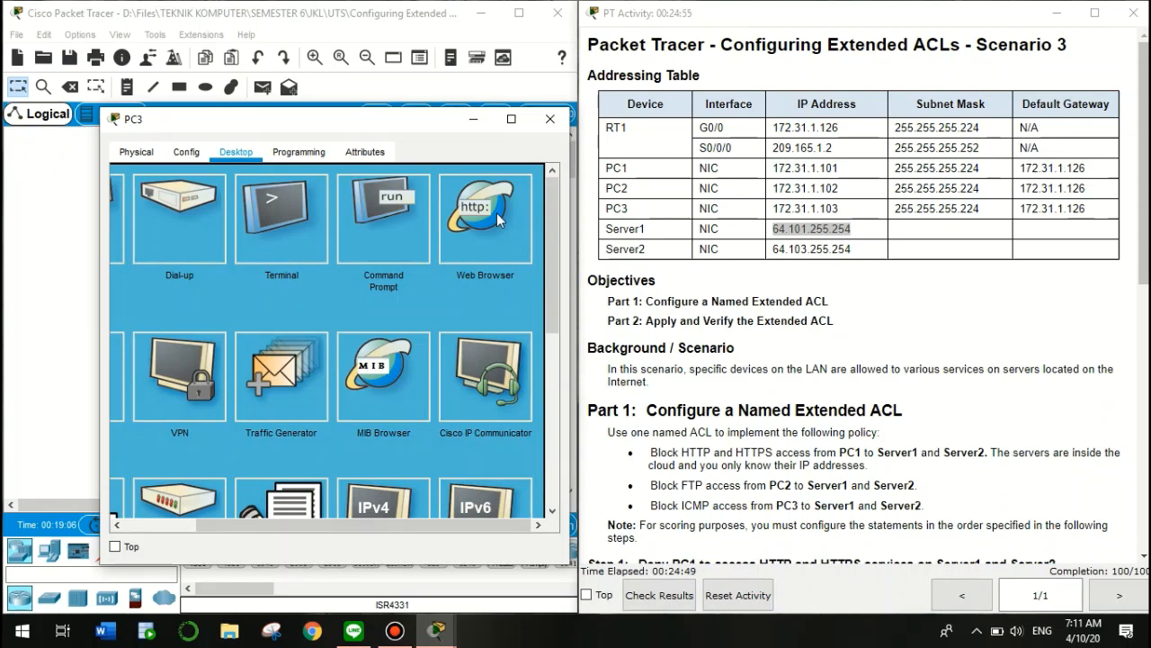
{"action": "left_click", "coordinate": [500, 220]}
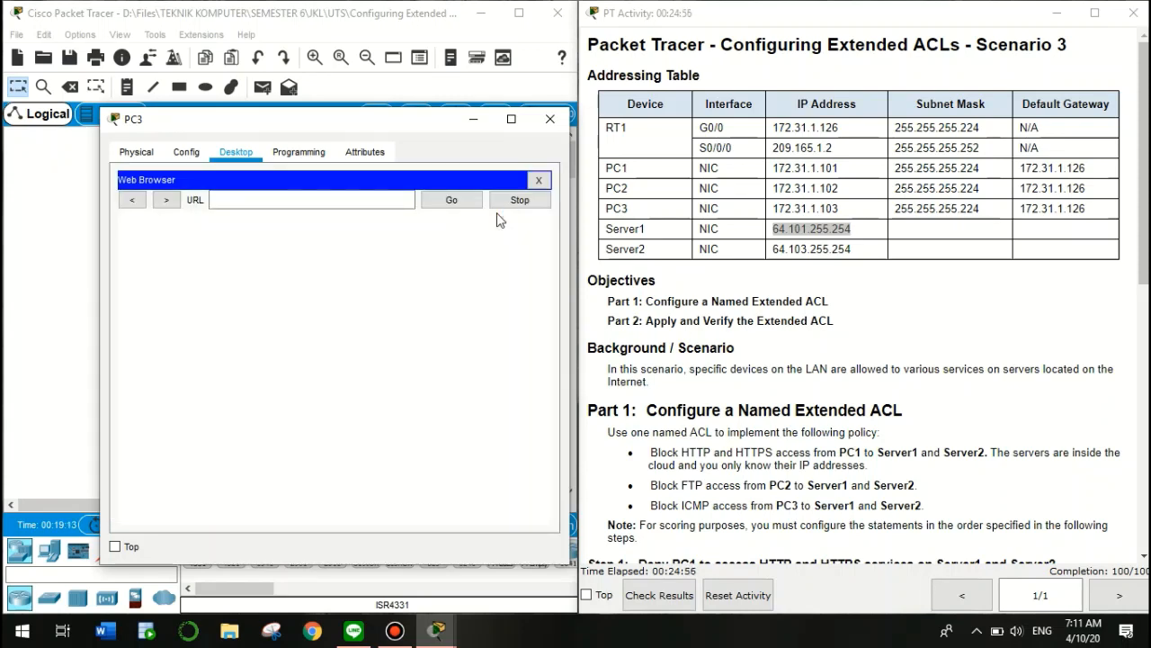
{"action": "left_click", "coordinate": [289, 199]}
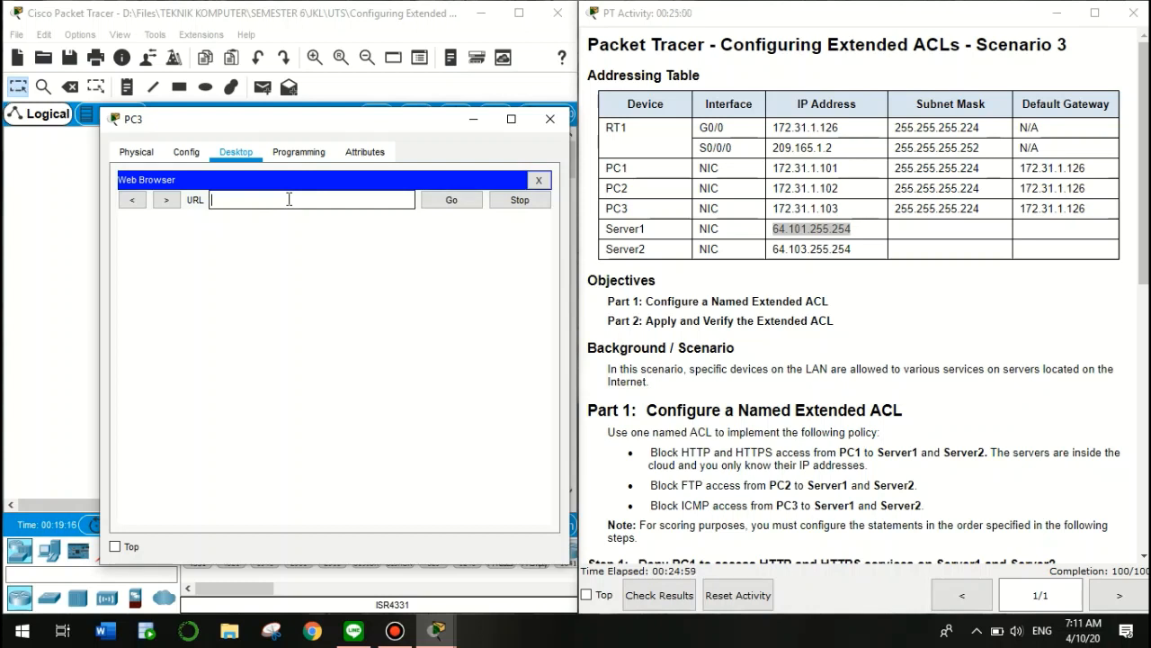
{"action": "key", "text": "ctrl+v"}
{"action": "key", "text": "BackSpace"}
{"action": "key", "text": "BackSpace"}
{"action": "type", "text": "3."}
{"action": "key", "text": "Return"}
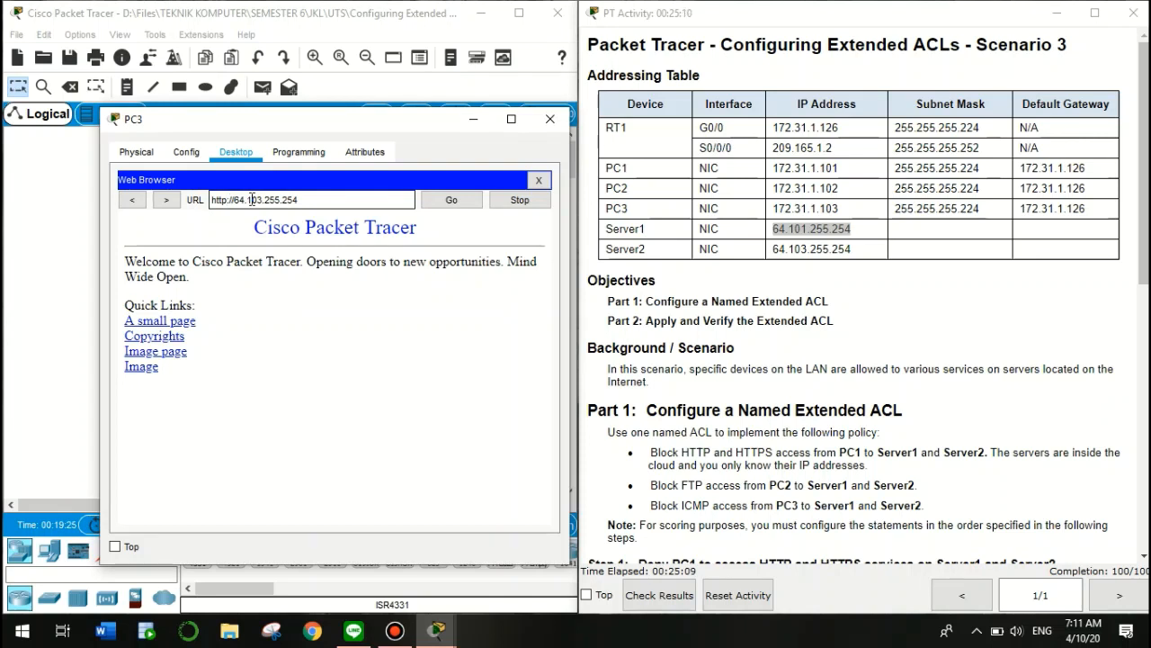
{"action": "type", "text": "s"}
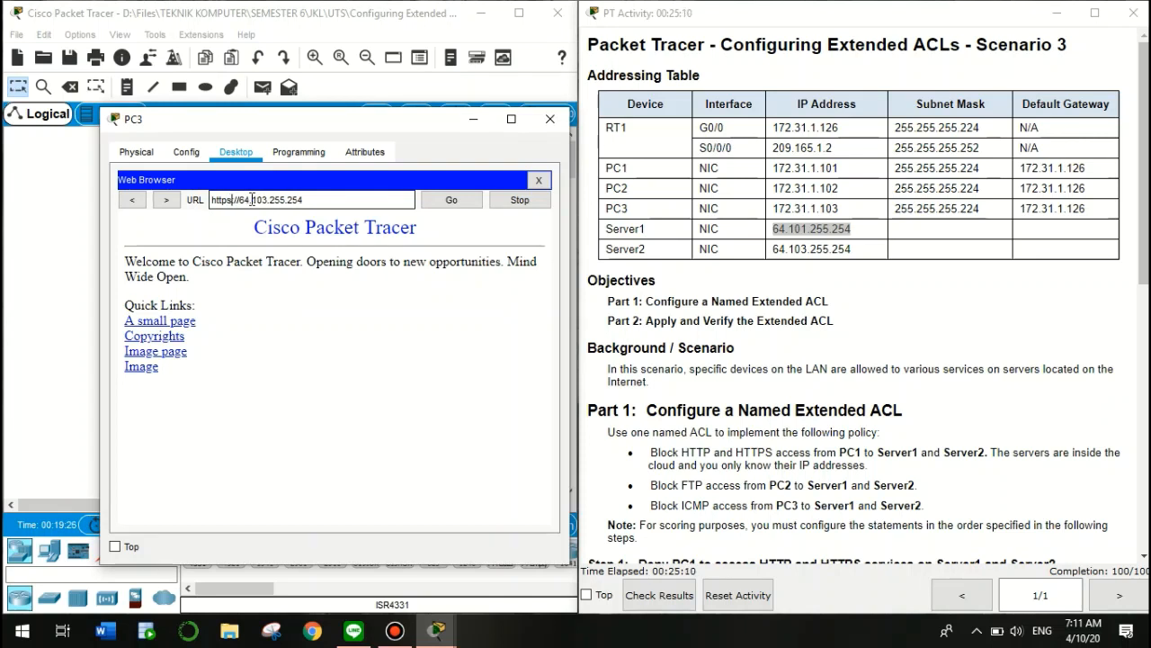
{"action": "left_click", "coordinate": [450, 205]}
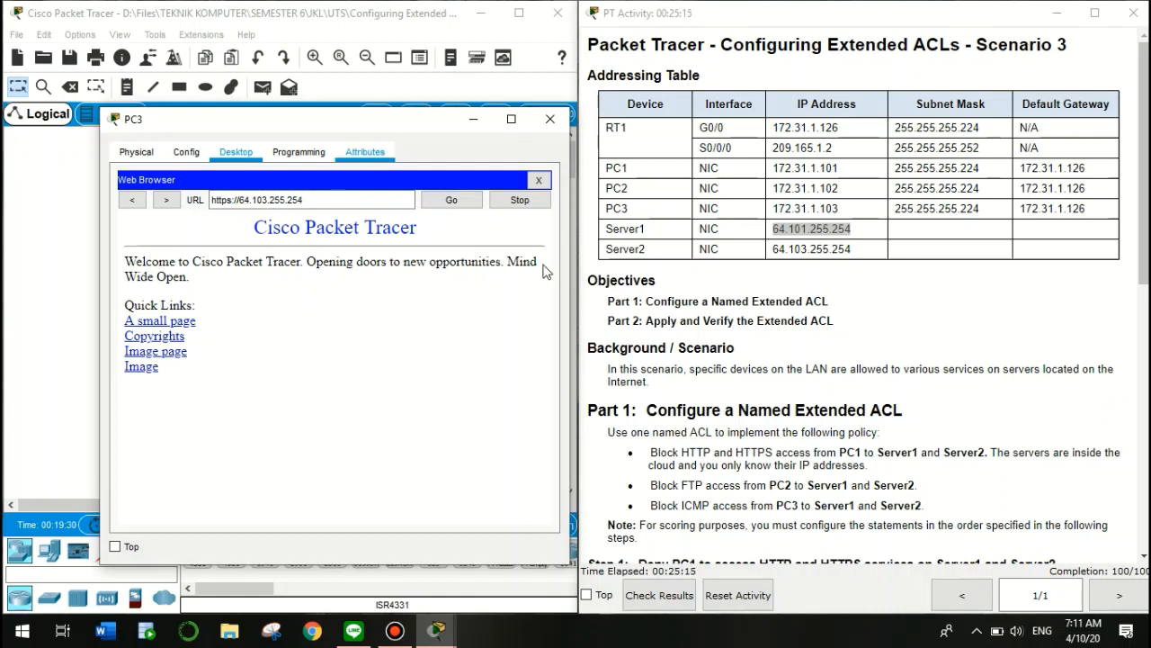
{"action": "left_click_drag", "start_coordinate": [652, 503], "coordinate": [710, 506]}
{"action": "left_click", "coordinate": [539, 180]}
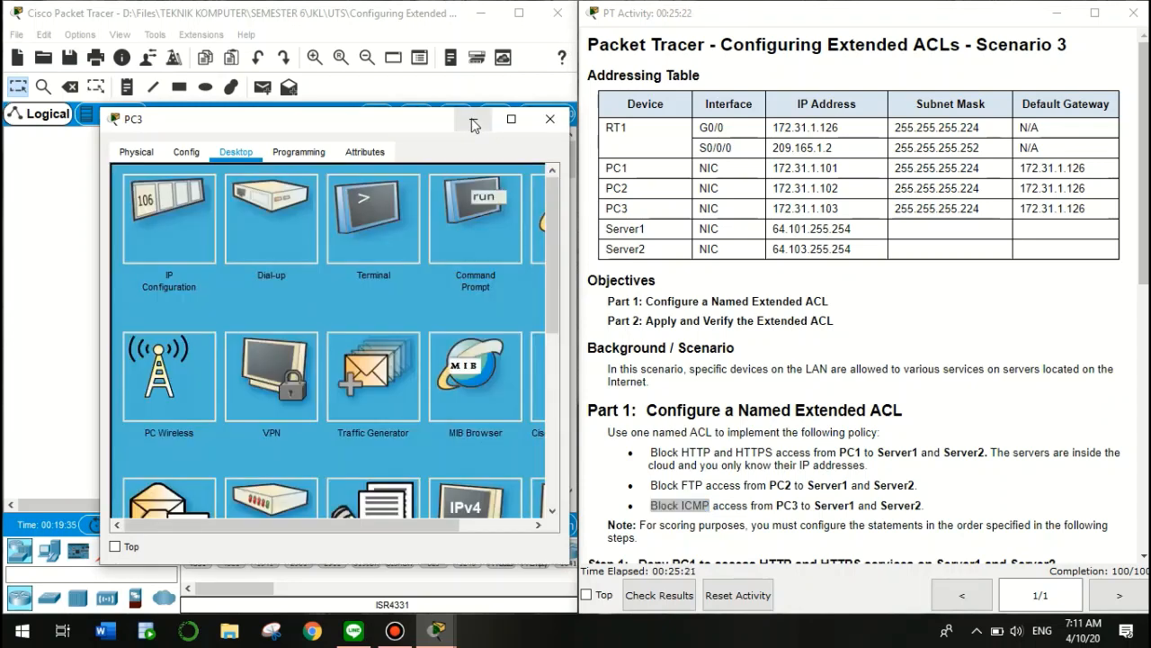
{"action": "left_click", "coordinate": [474, 124]}
Run Check Results, confirm Score 100/100 under Assessment Items, and close the results
{"action": "scroll", "coordinate": [672, 451], "scroll_direction": "down", "scroll_amount": 3}
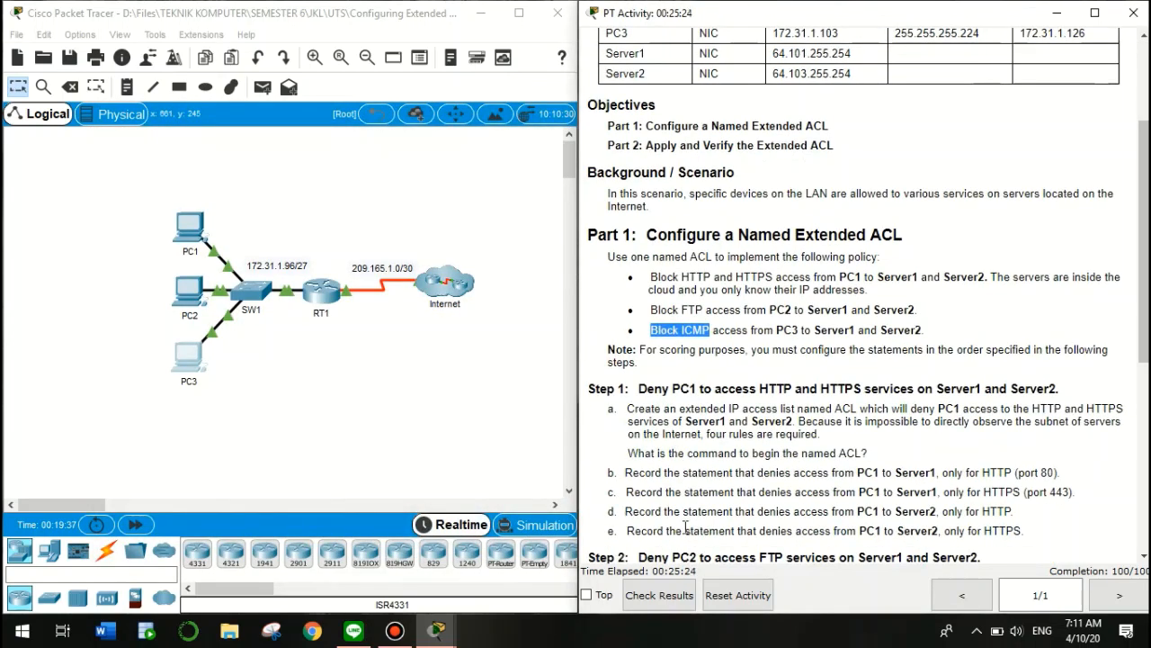
{"action": "left_click", "coordinate": [662, 595]}
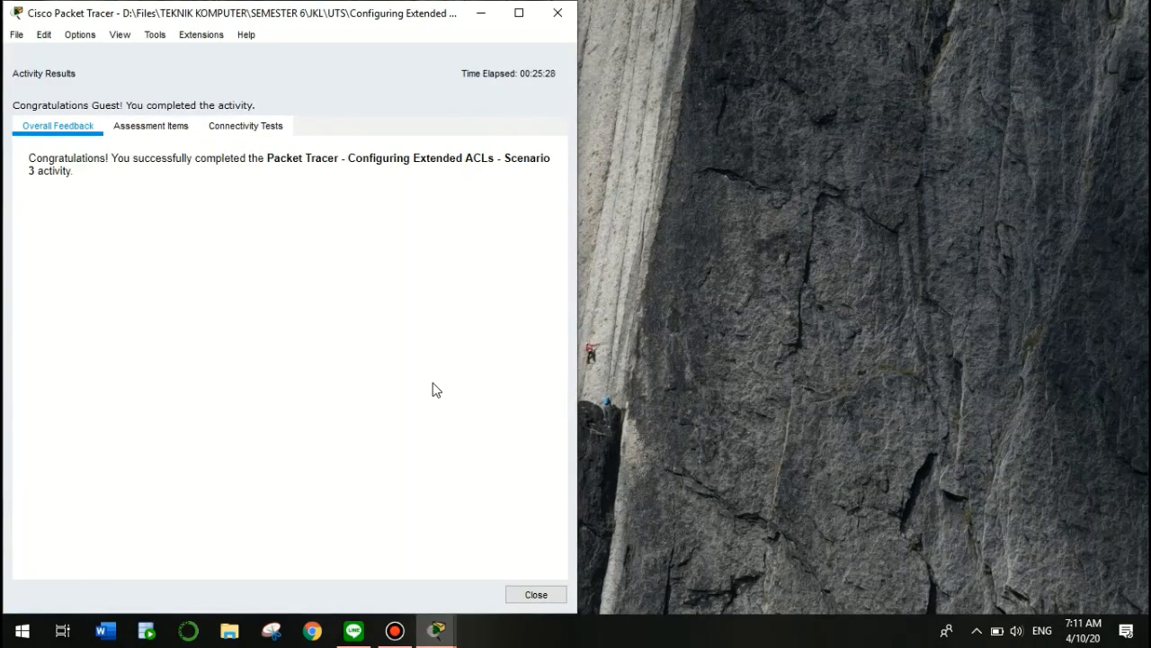
{"action": "left_click", "coordinate": [165, 131]}
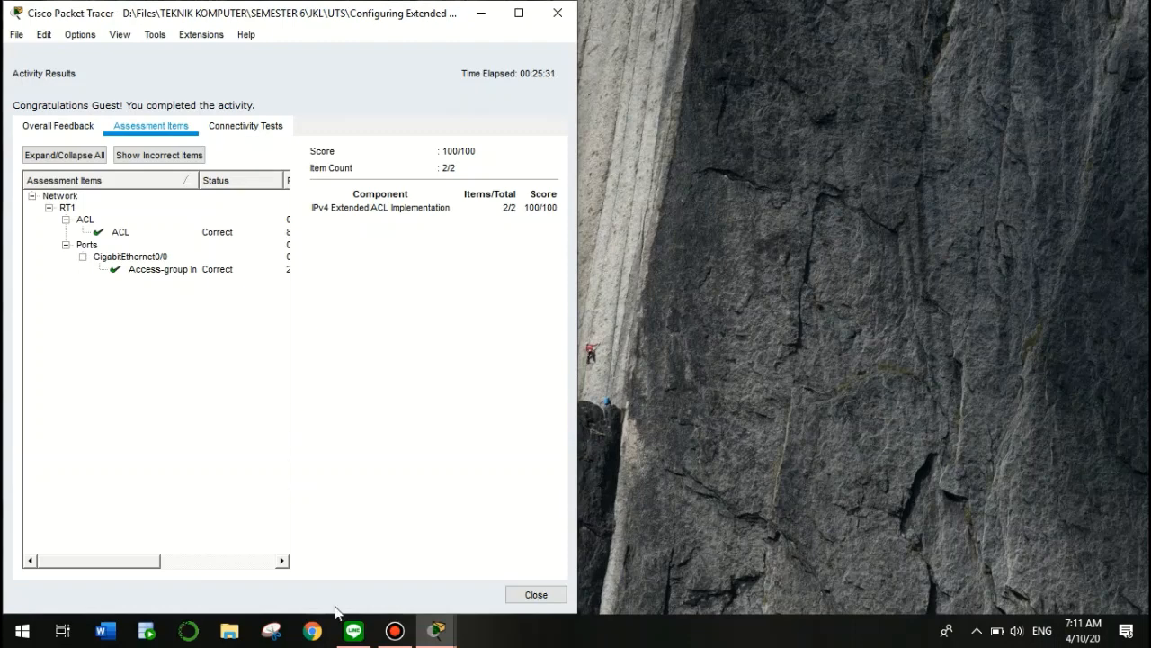
{"action": "left_click_drag", "start_coordinate": [159, 562], "coordinate": [77, 562]}
{"action": "left_click", "coordinate": [536, 594]}
Dock the PT Activity instructions full height at the top-right and highlight the 'Configuring Extended ACLs' title
{"action": "left_click", "coordinate": [256, 384]}
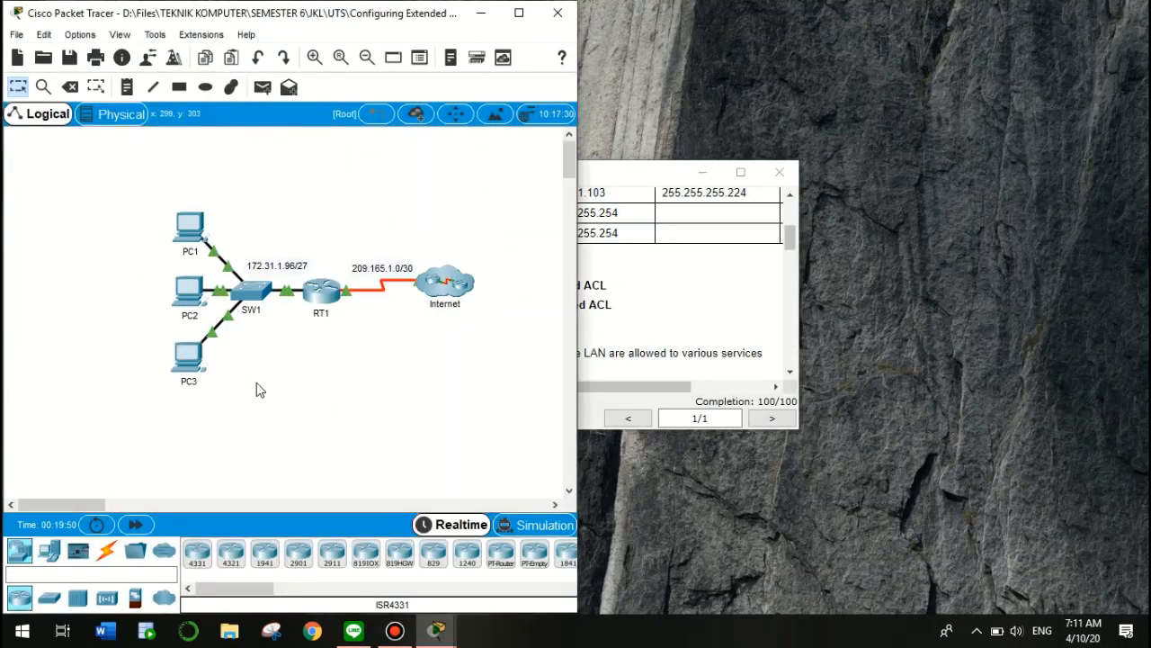
{"action": "left_click_drag", "start_coordinate": [667, 173], "coordinate": [1147, 2]}
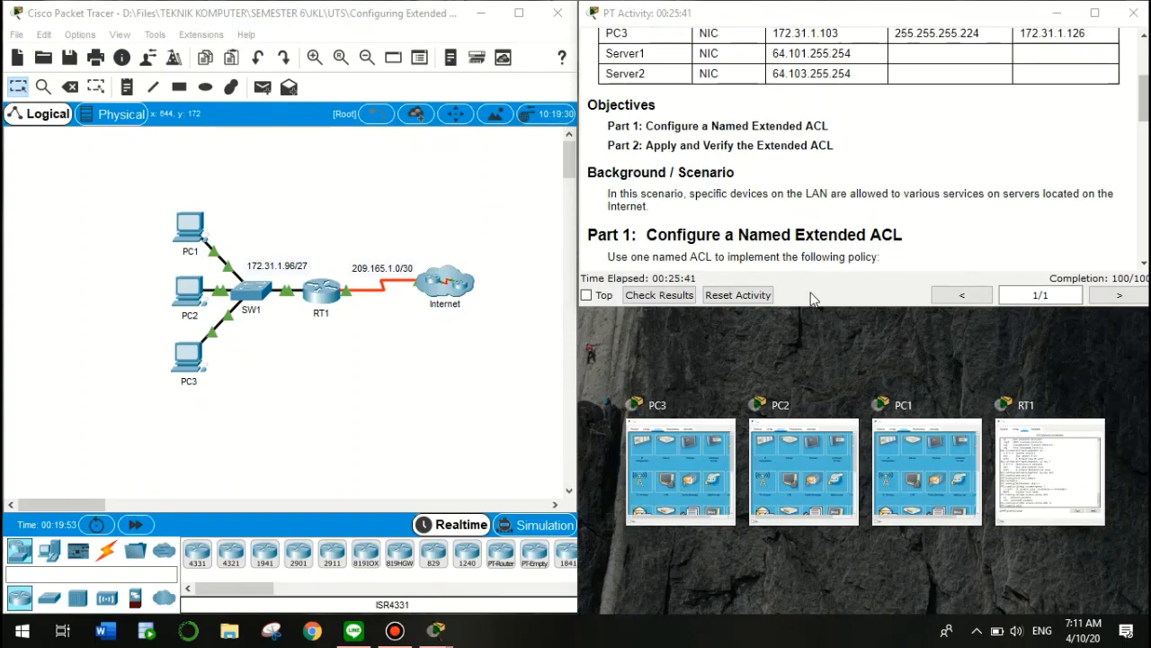
{"action": "double_click", "coordinate": [811, 306]}
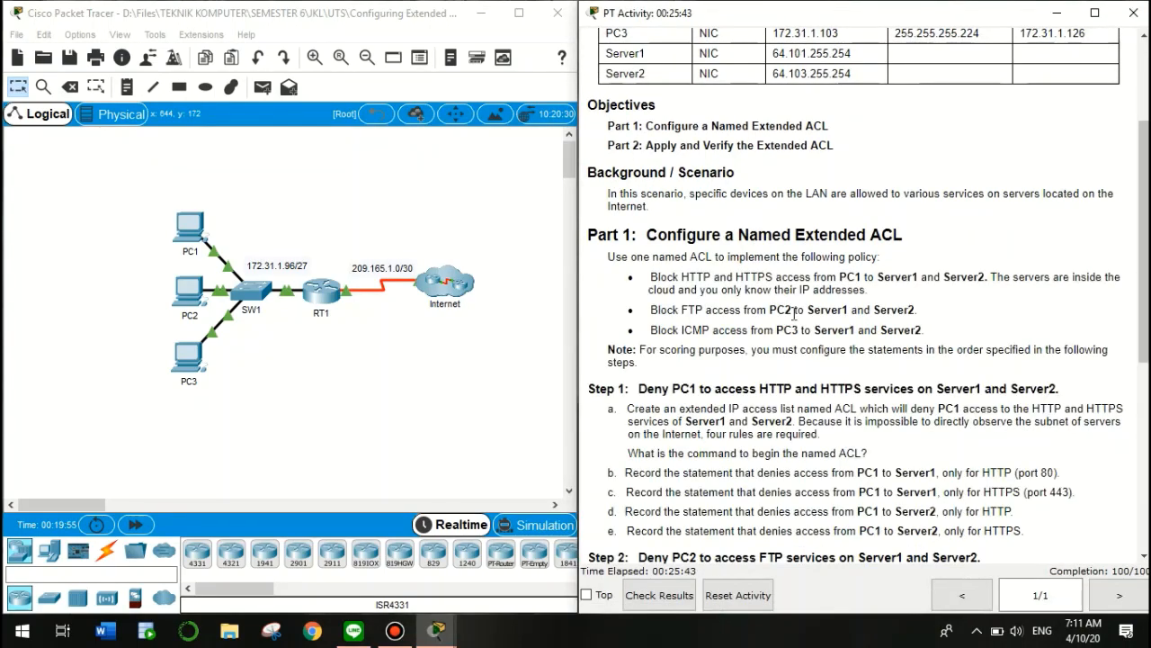
{"action": "scroll", "coordinate": [776, 88], "scroll_direction": "up", "scroll_amount": 3}
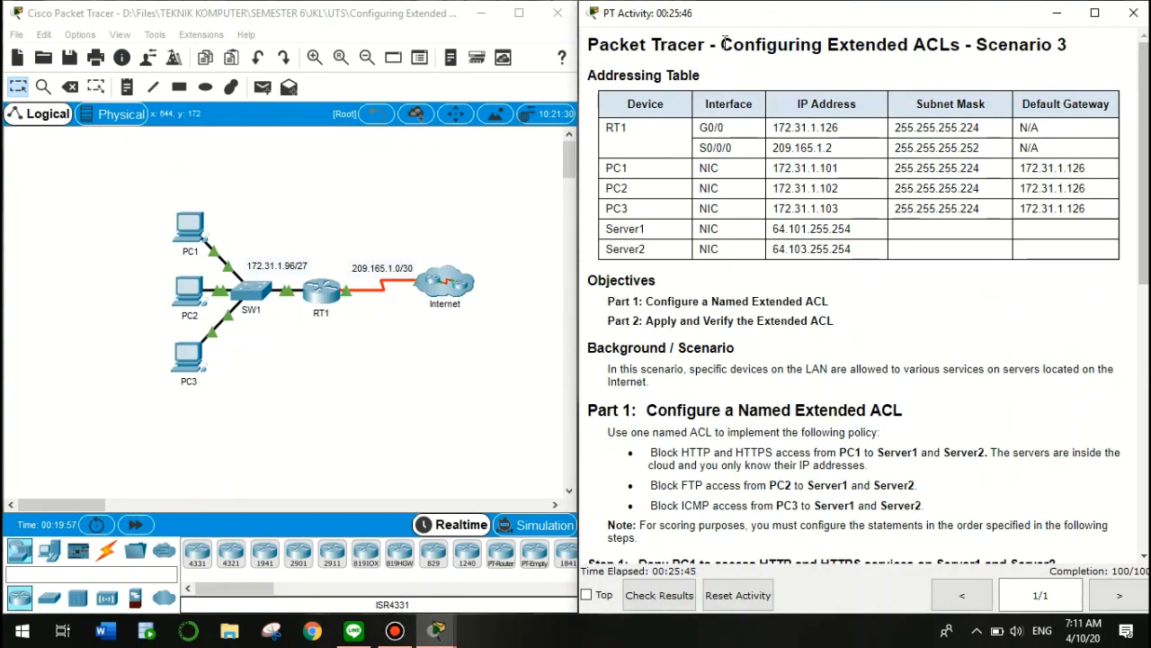
{"action": "left_click_drag", "start_coordinate": [721, 44], "coordinate": [967, 45]}
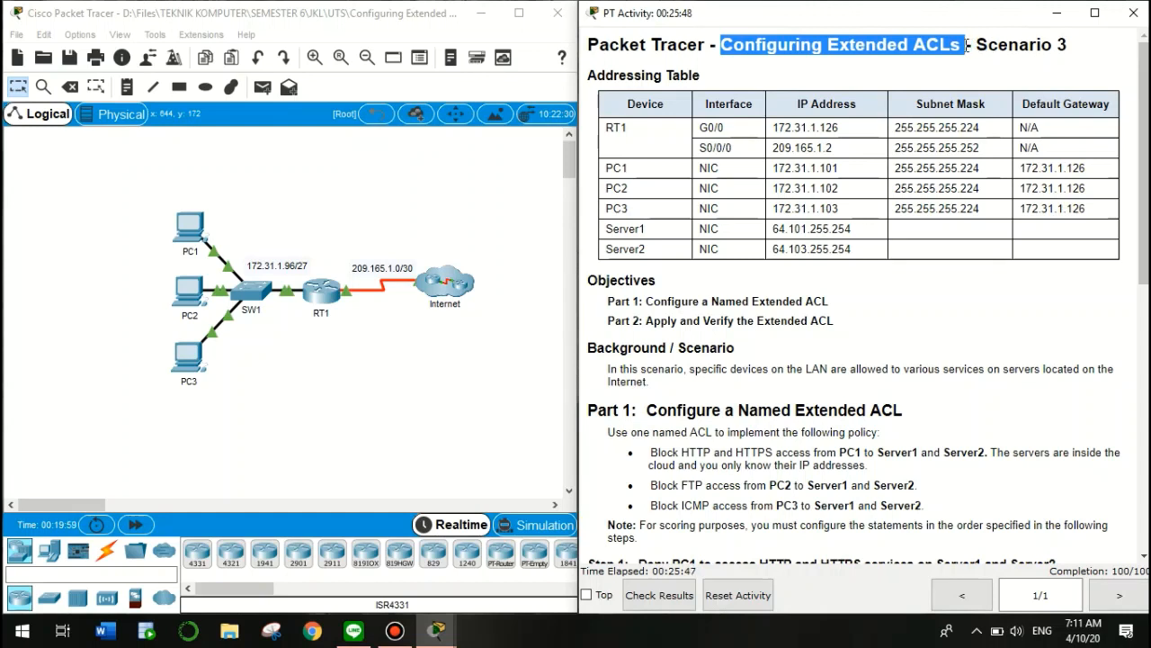